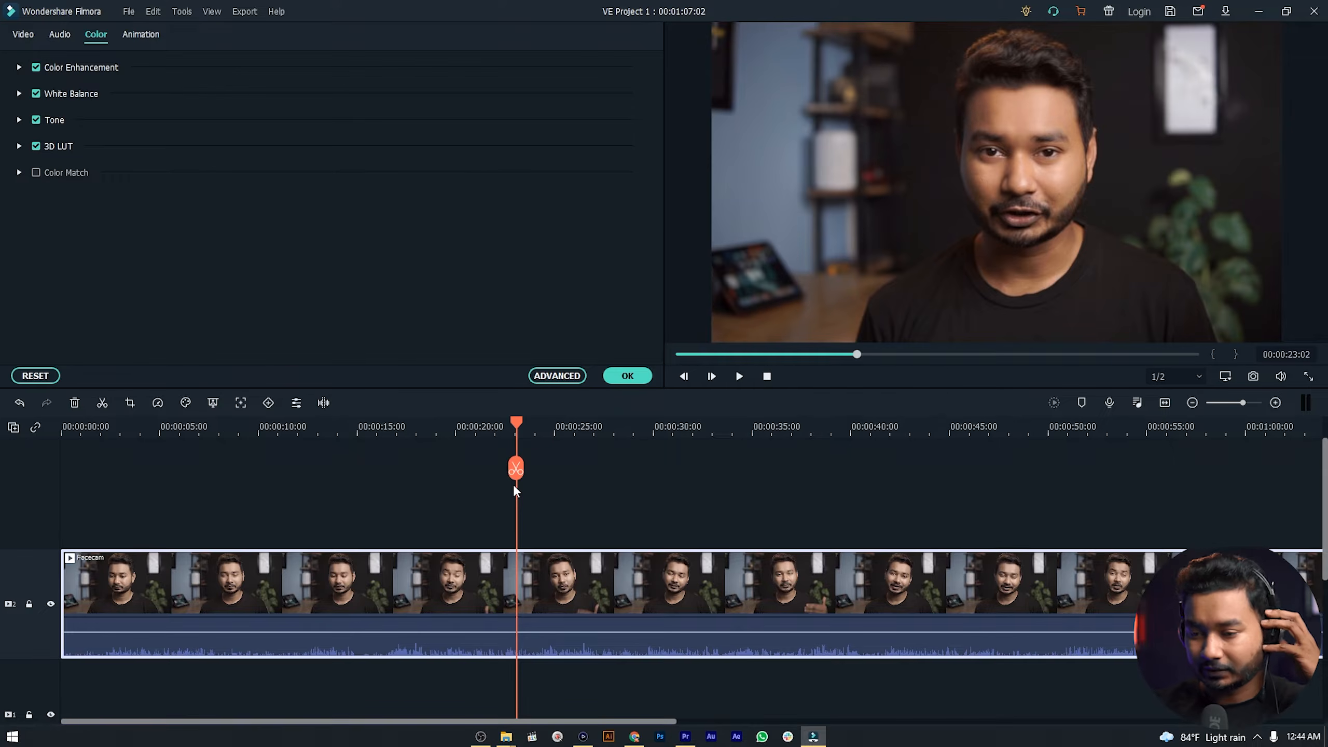
Step: Play back the Facecam clip from around the 20-second mark to hear its current audio
{"action": "left_click", "coordinate": [459, 430]}
{"action": "key", "text": "space"}
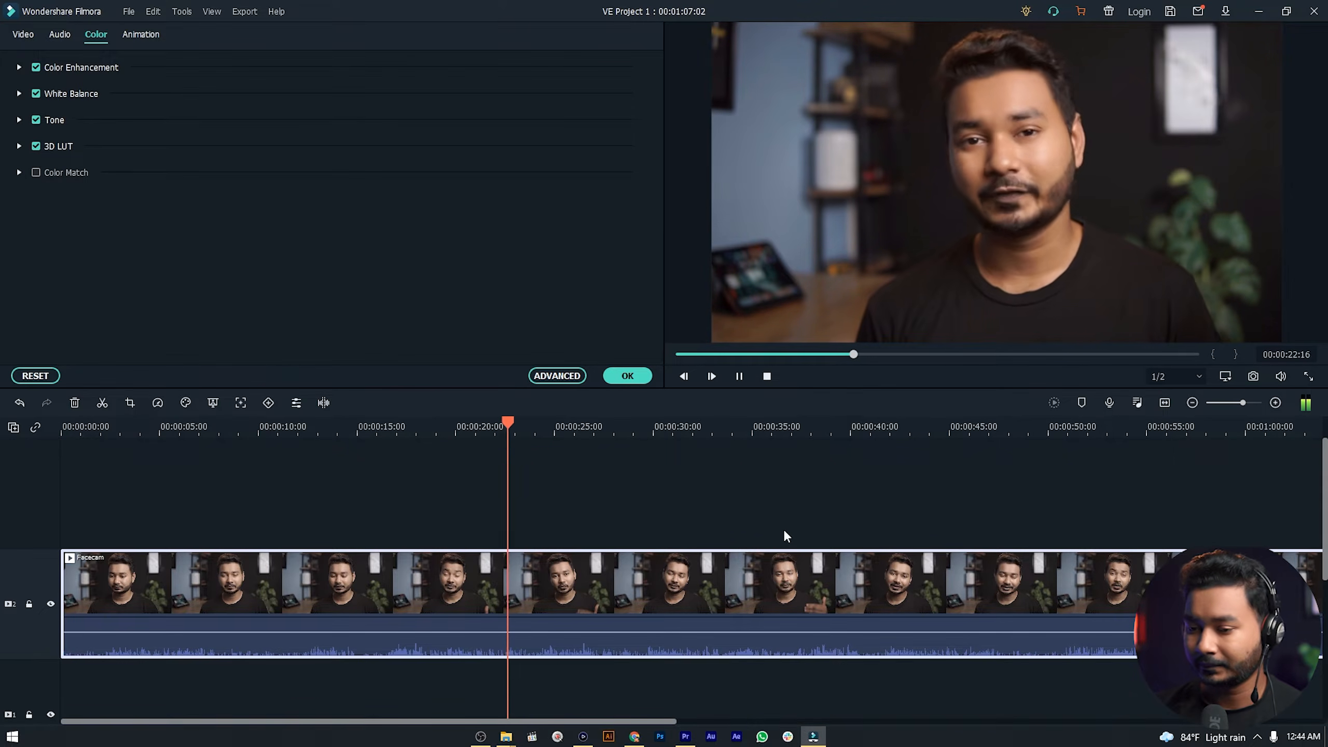
{"action": "key", "text": "space"}
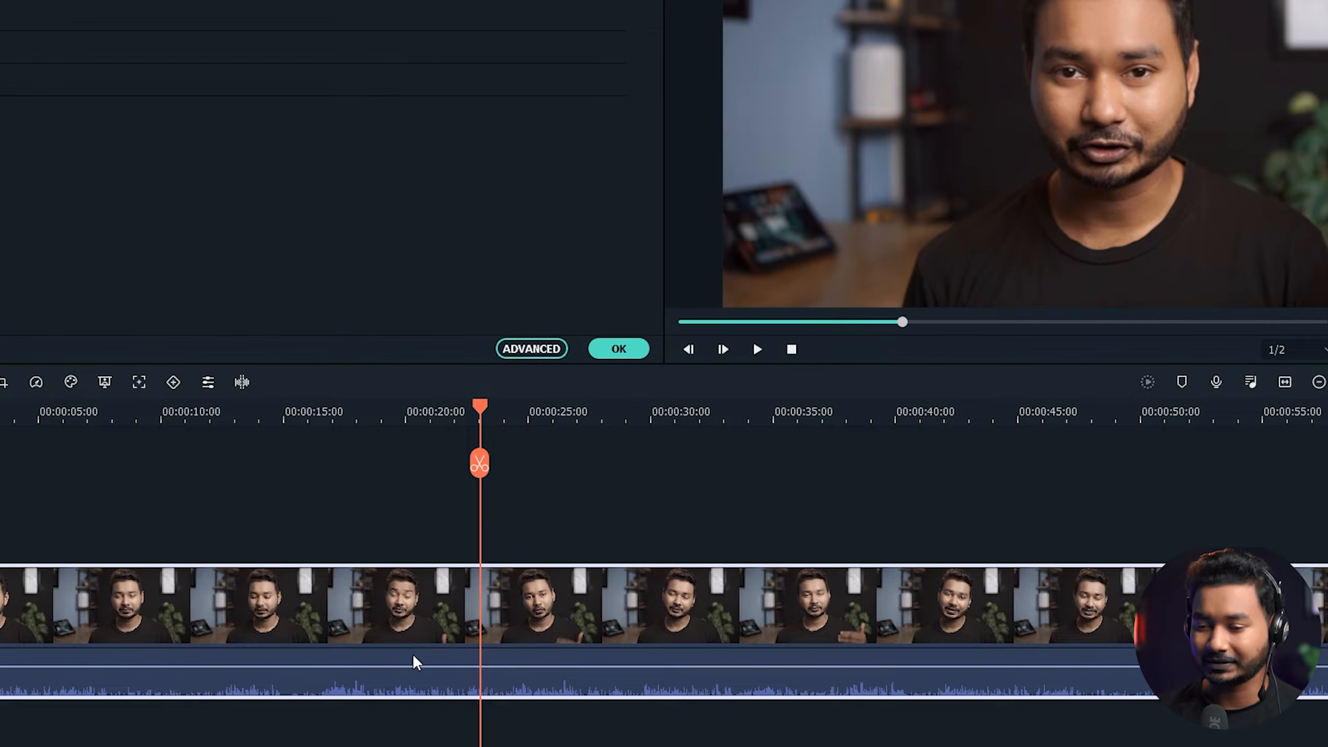
Step: Try raising and lowering the Facecam clip's volume on the timeline, playing back each level, and return it to 0 dB
{"action": "mouse_move", "coordinate": [413, 666]}
{"action": "left_mouse_down"}
{"action": "mouse_move", "coordinate": [412, 677]}
{"action": "mouse_move", "coordinate": [411, 661]}
{"action": "left_mouse_up"}
{"action": "key", "text": "space"}
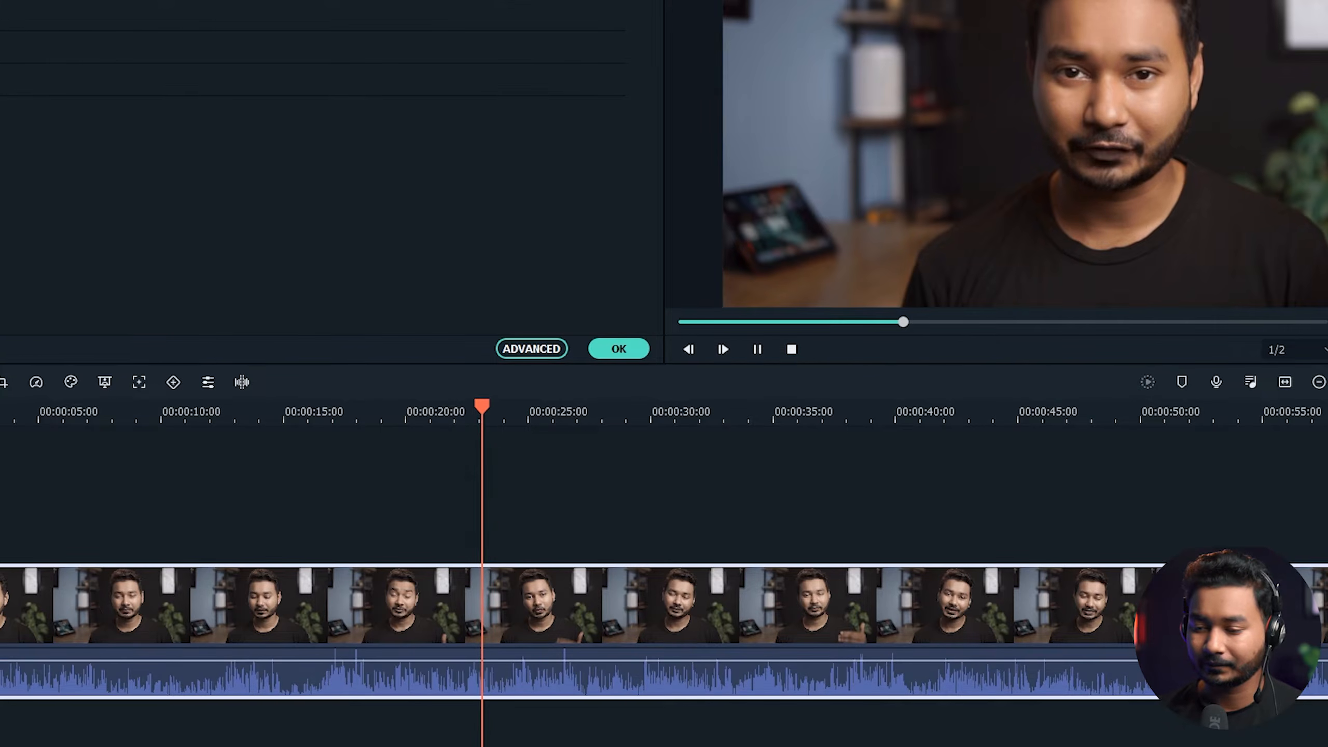
{"action": "key", "text": "space"}
{"action": "left_click_drag", "start_coordinate": [495, 660], "coordinate": [495, 675]}
{"action": "key", "text": "space"}
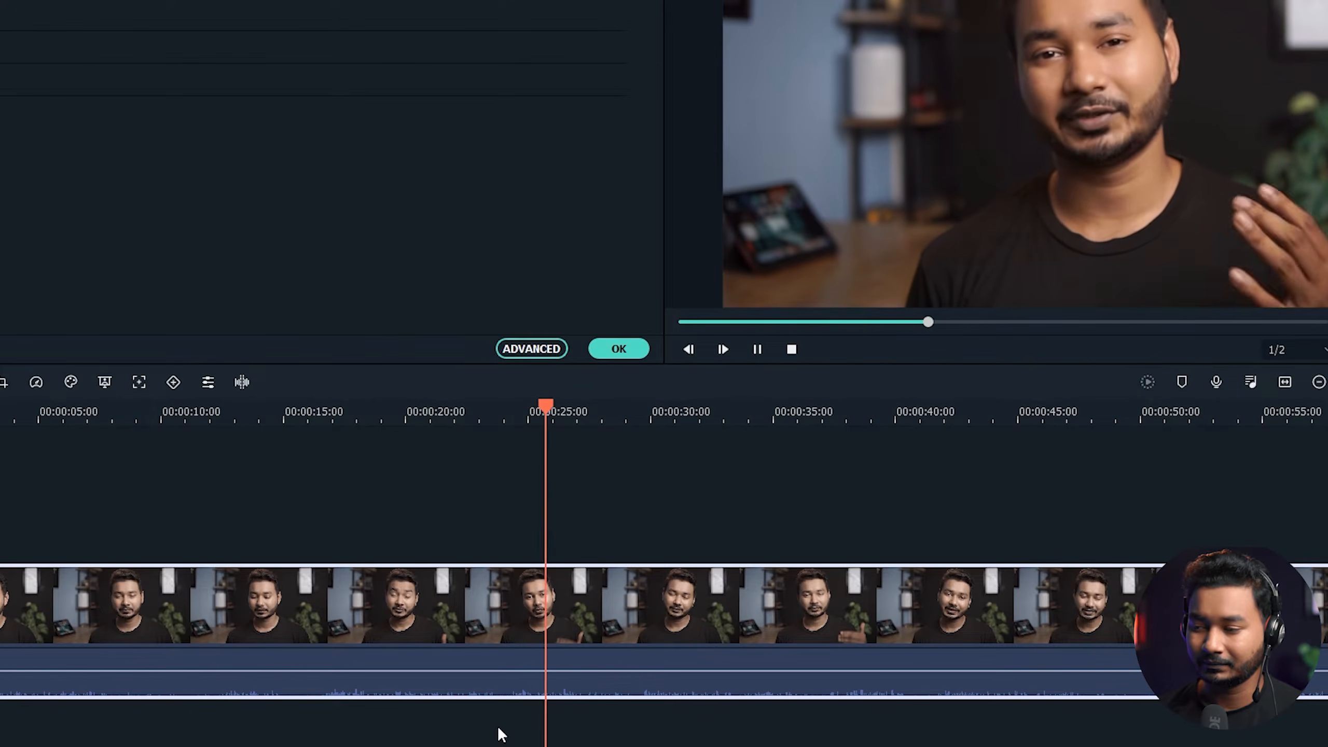
{"action": "key", "text": "space"}
{"action": "left_click_drag", "start_coordinate": [647, 669], "coordinate": [647, 670]}
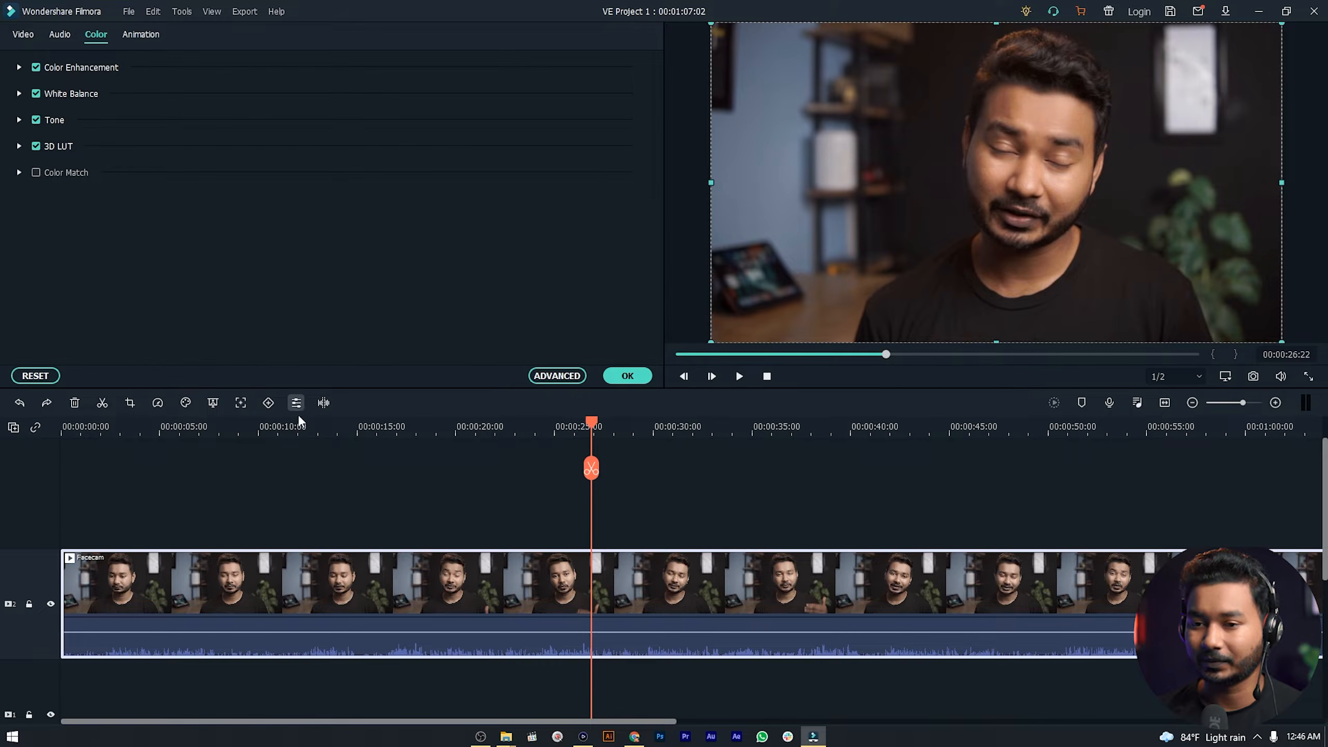
Step: Examine the Facecam clip's audio and video settings and close them without changing anything
{"action": "left_click", "coordinate": [59, 35]}
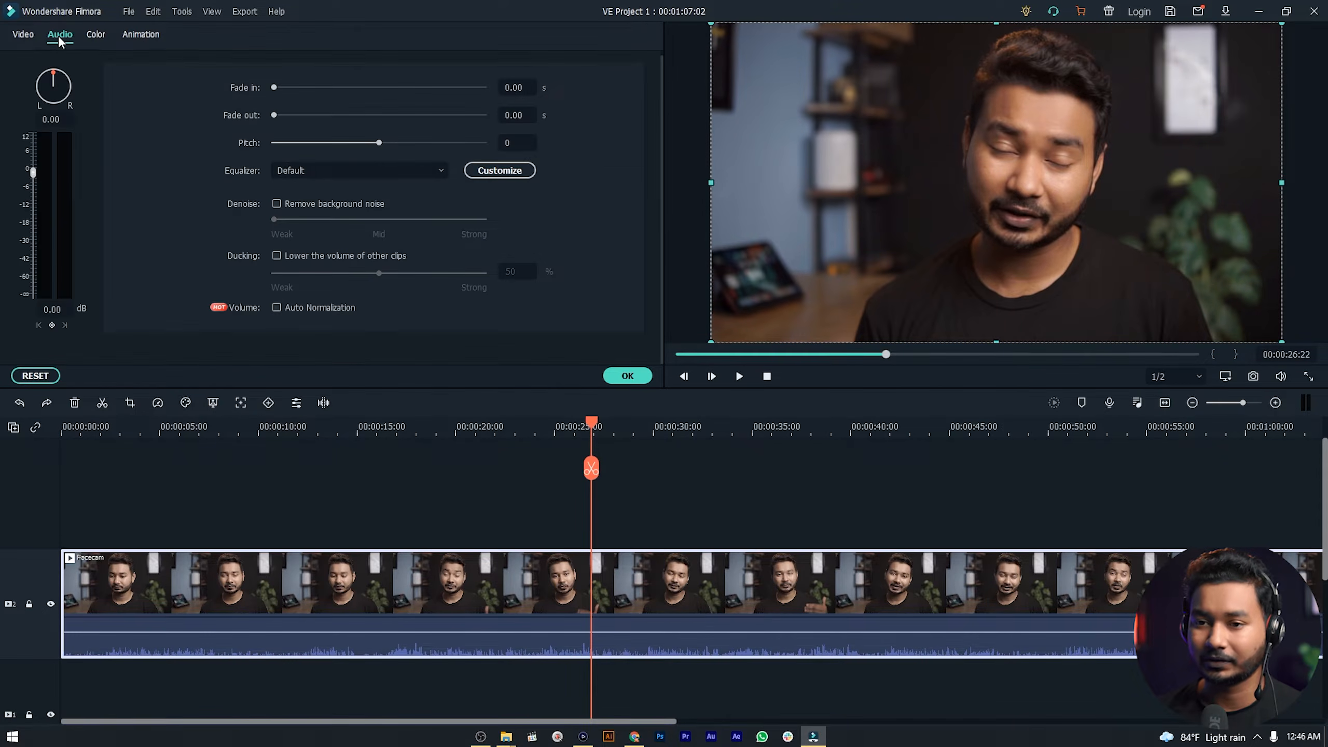
{"action": "left_click", "coordinate": [413, 522]}
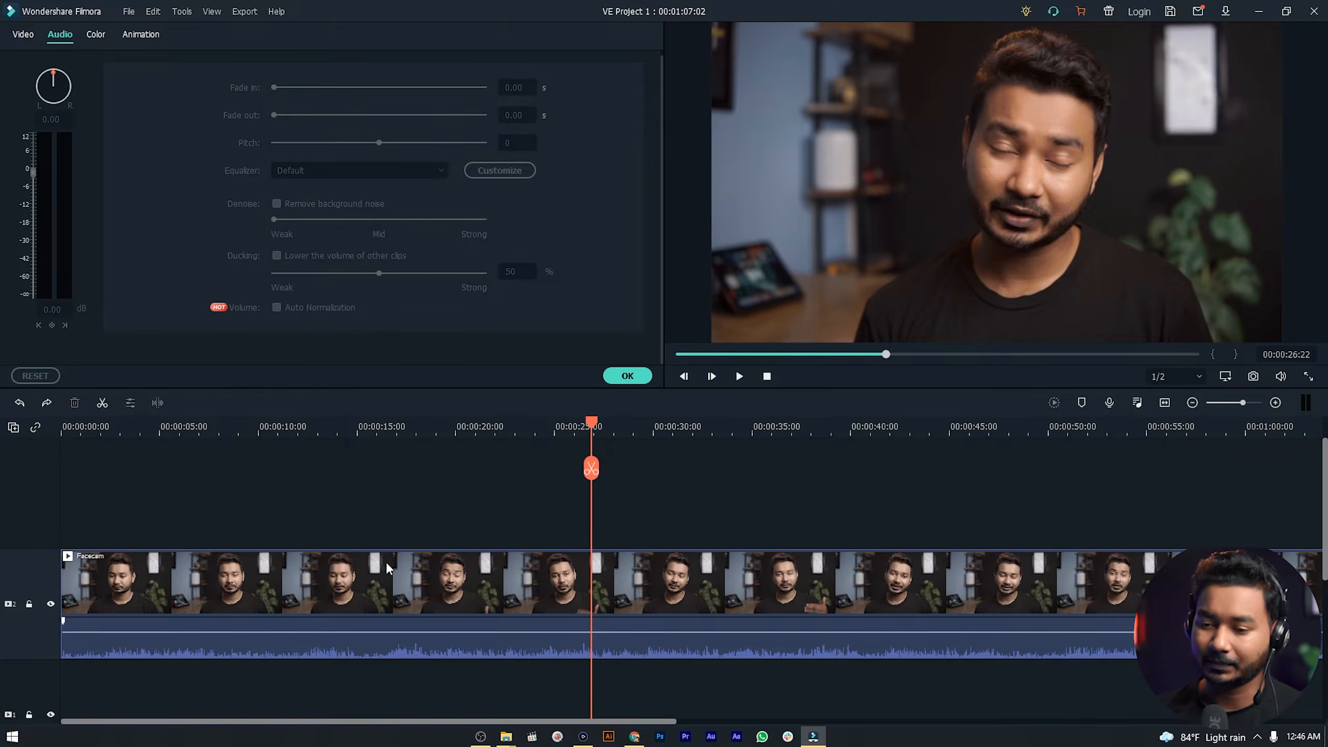
{"action": "left_click", "coordinate": [629, 376]}
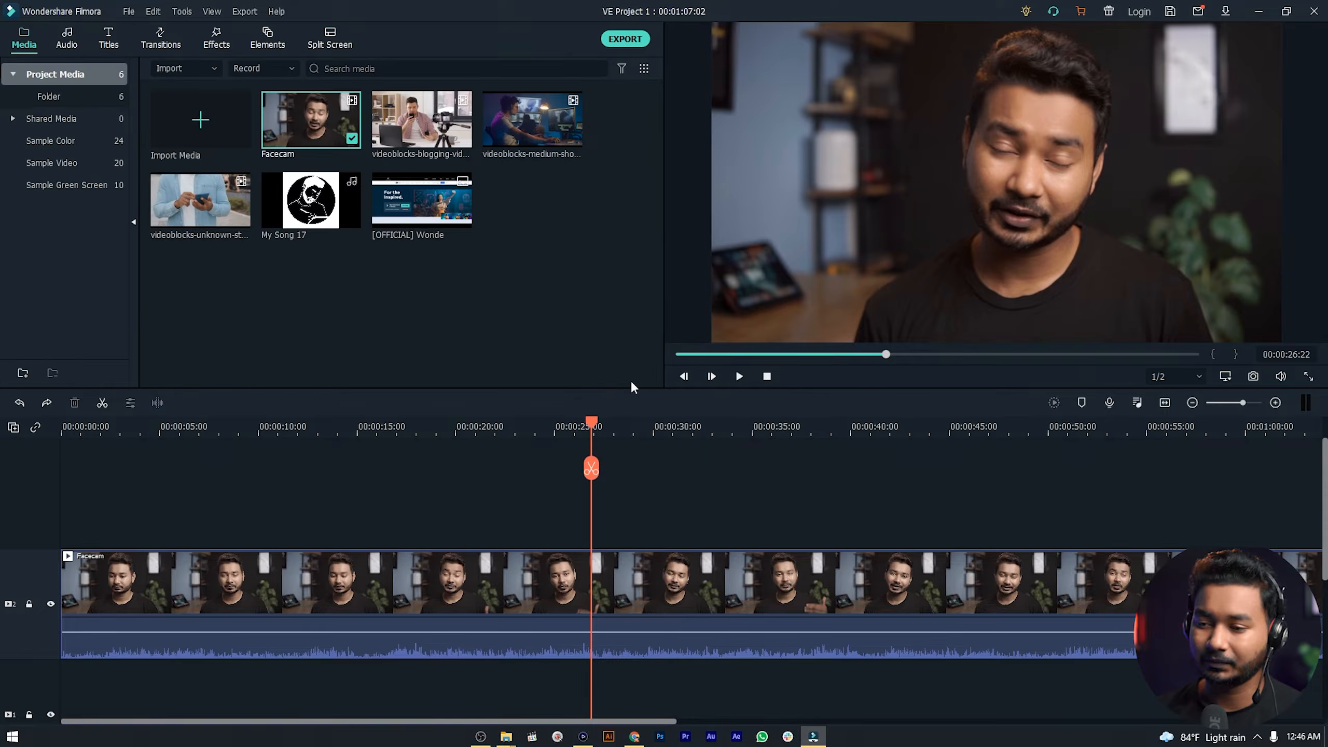
{"action": "double_click", "coordinate": [519, 588]}
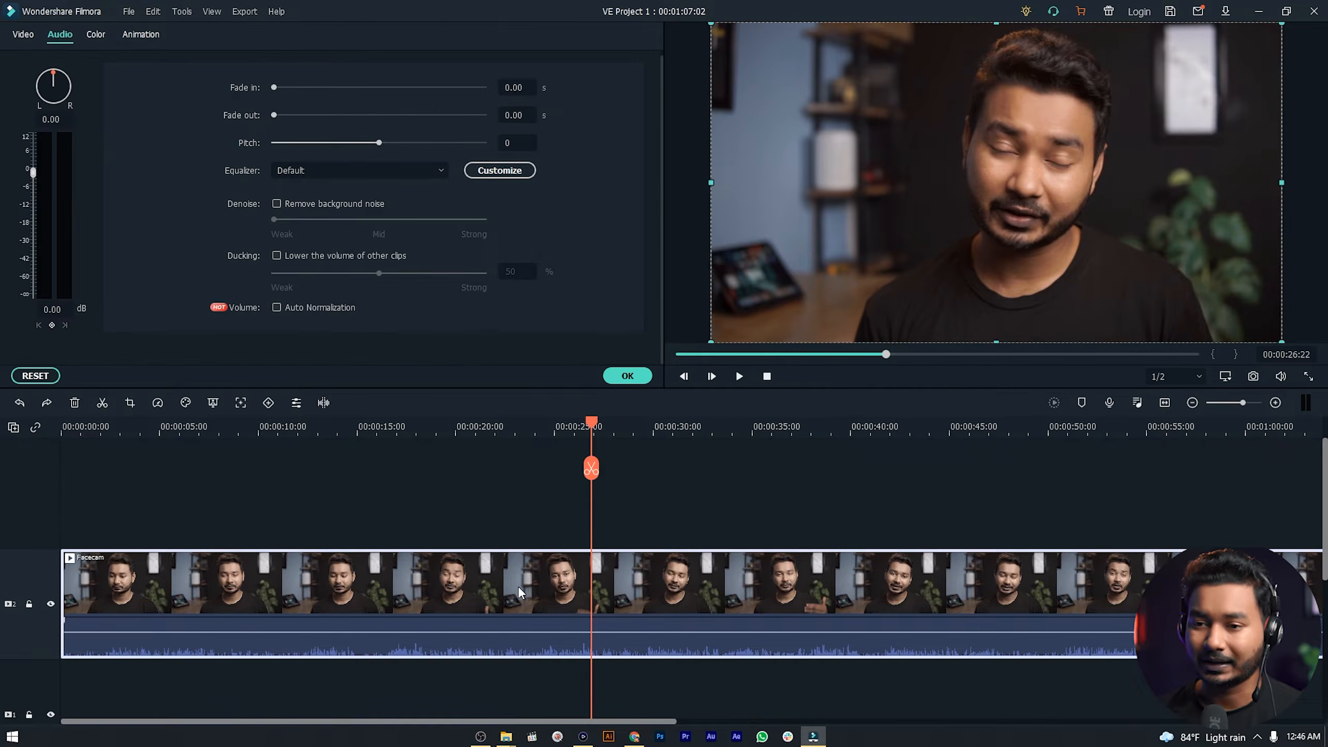
{"action": "left_click", "coordinate": [21, 36]}
{"action": "left_click", "coordinate": [57, 34]}
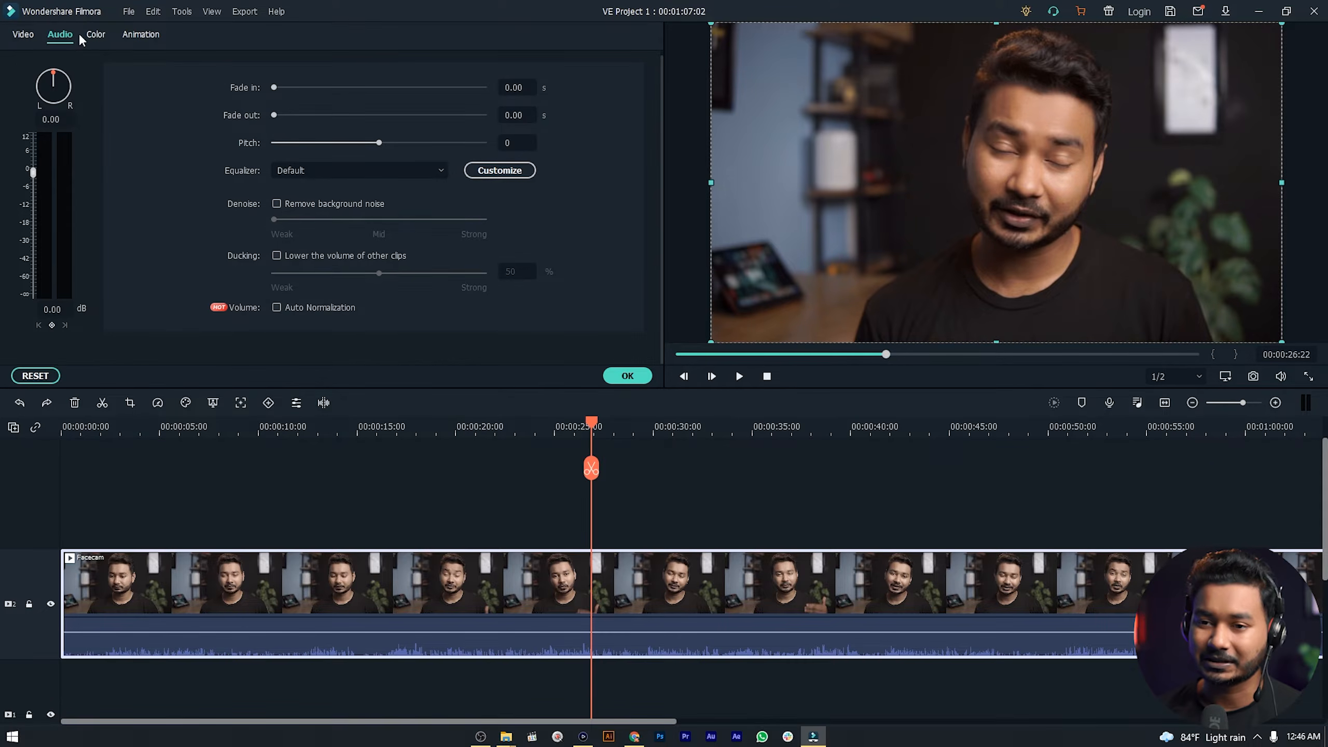
{"action": "left_click", "coordinate": [23, 37]}
{"action": "left_click", "coordinate": [630, 378]}
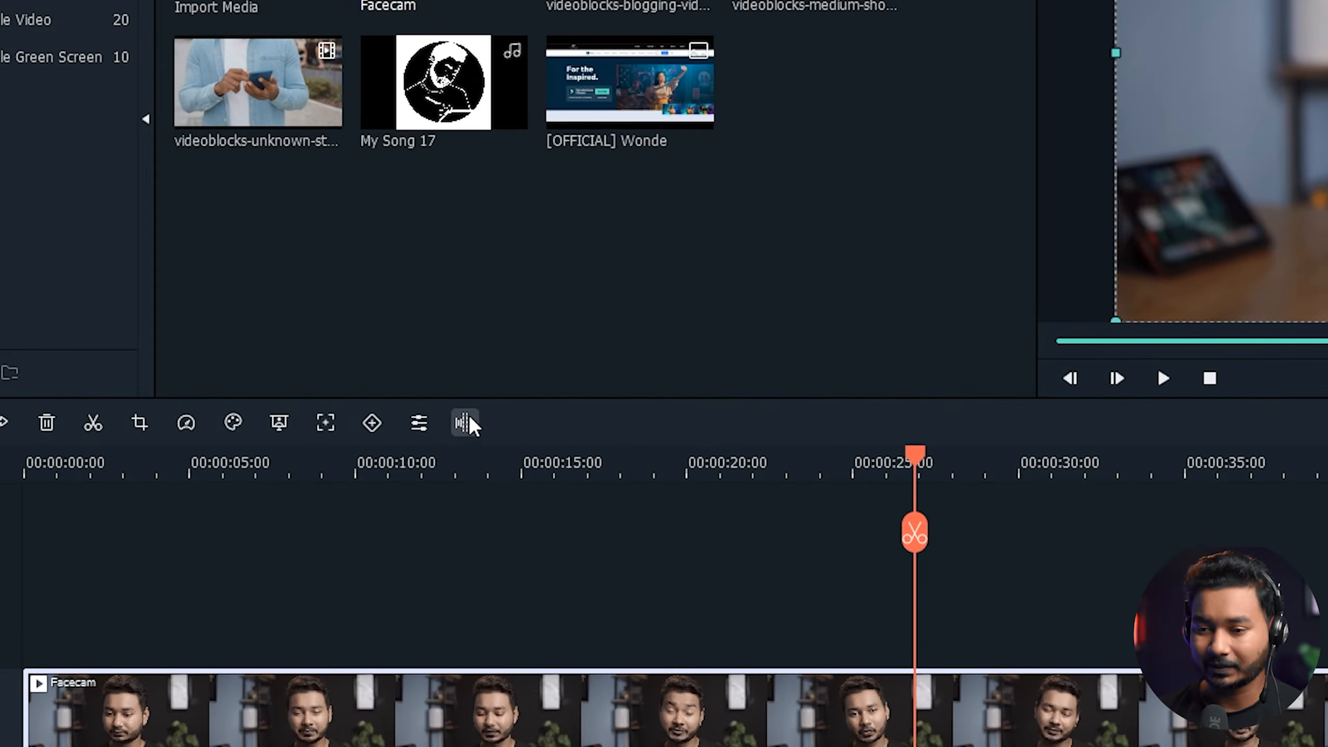
Step: Run Silence Detection on the Facecam clip, inspect the detected silent segments, and close it without exporting
{"action": "left_click", "coordinate": [465, 422]}
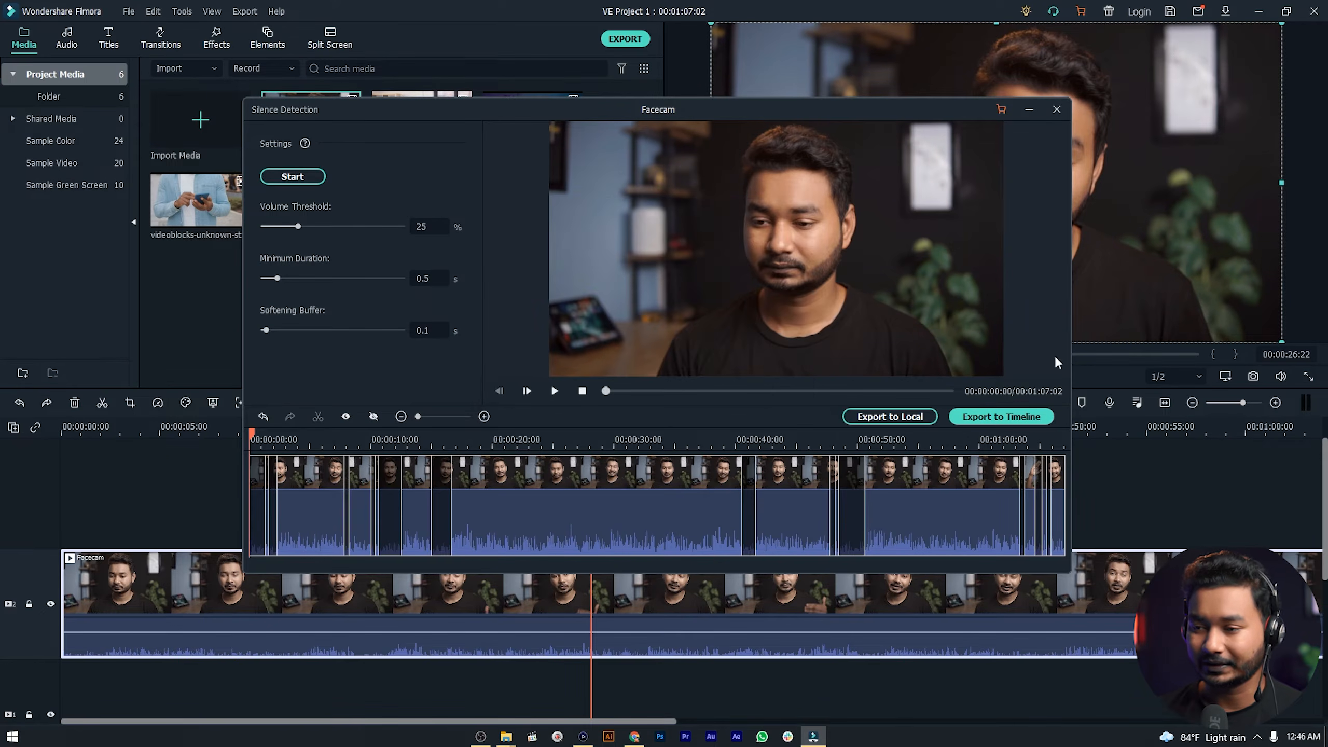
{"action": "left_click", "coordinate": [441, 504]}
{"action": "left_click", "coordinate": [751, 531]}
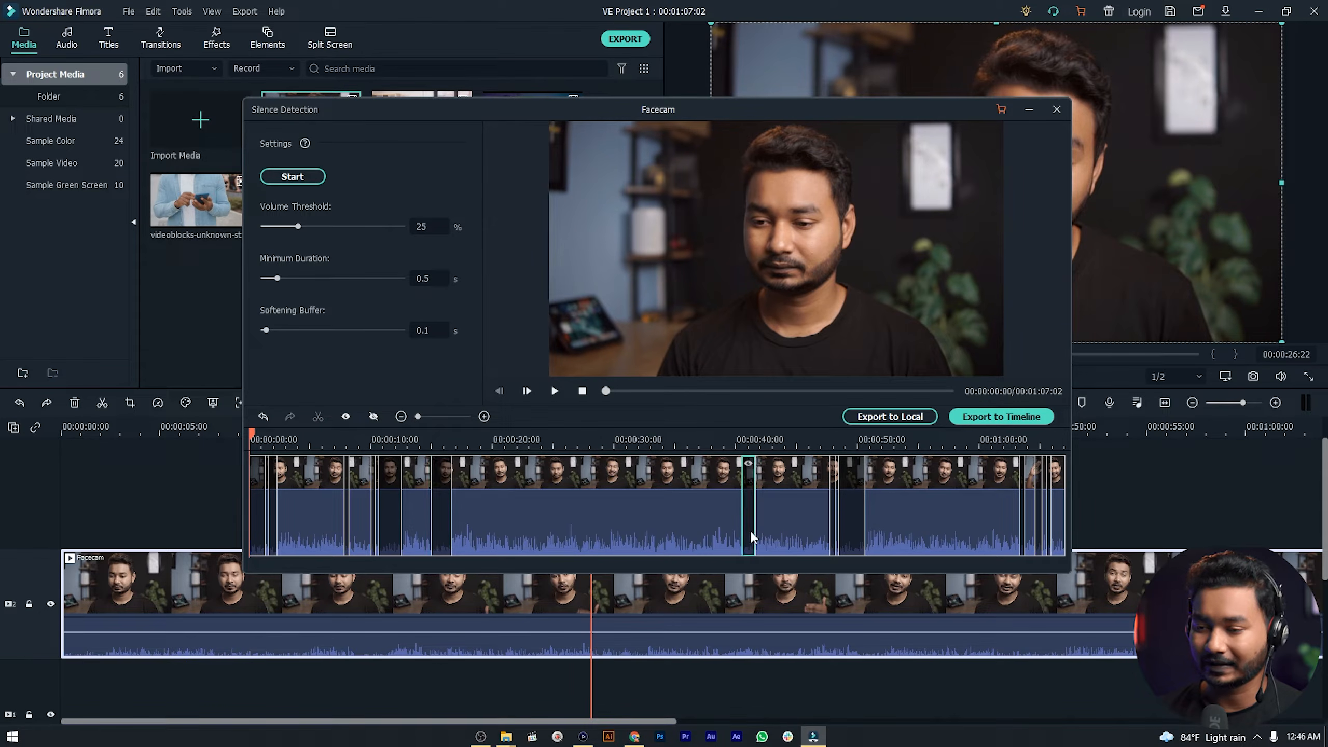
{"action": "left_click", "coordinate": [858, 522]}
{"action": "left_click", "coordinate": [394, 513]}
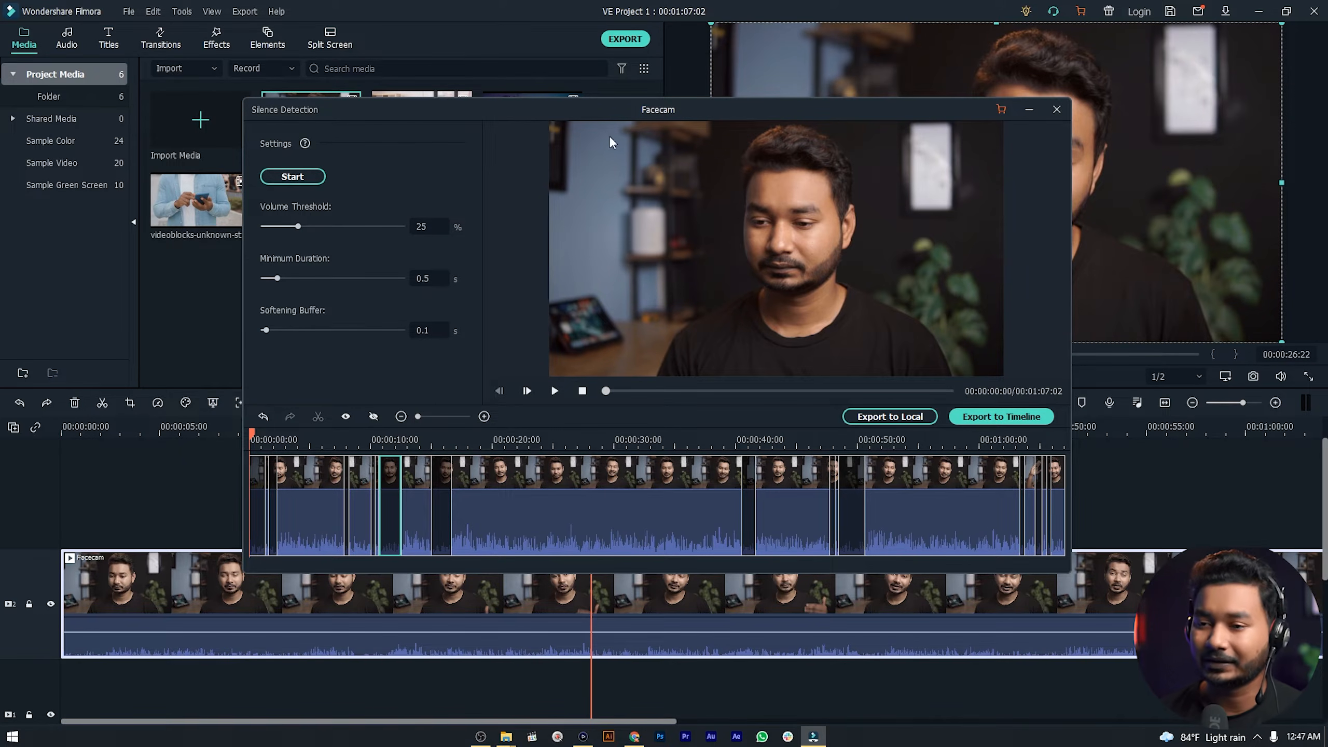
{"action": "left_click_drag", "start_coordinate": [595, 122], "coordinate": [596, 133]}
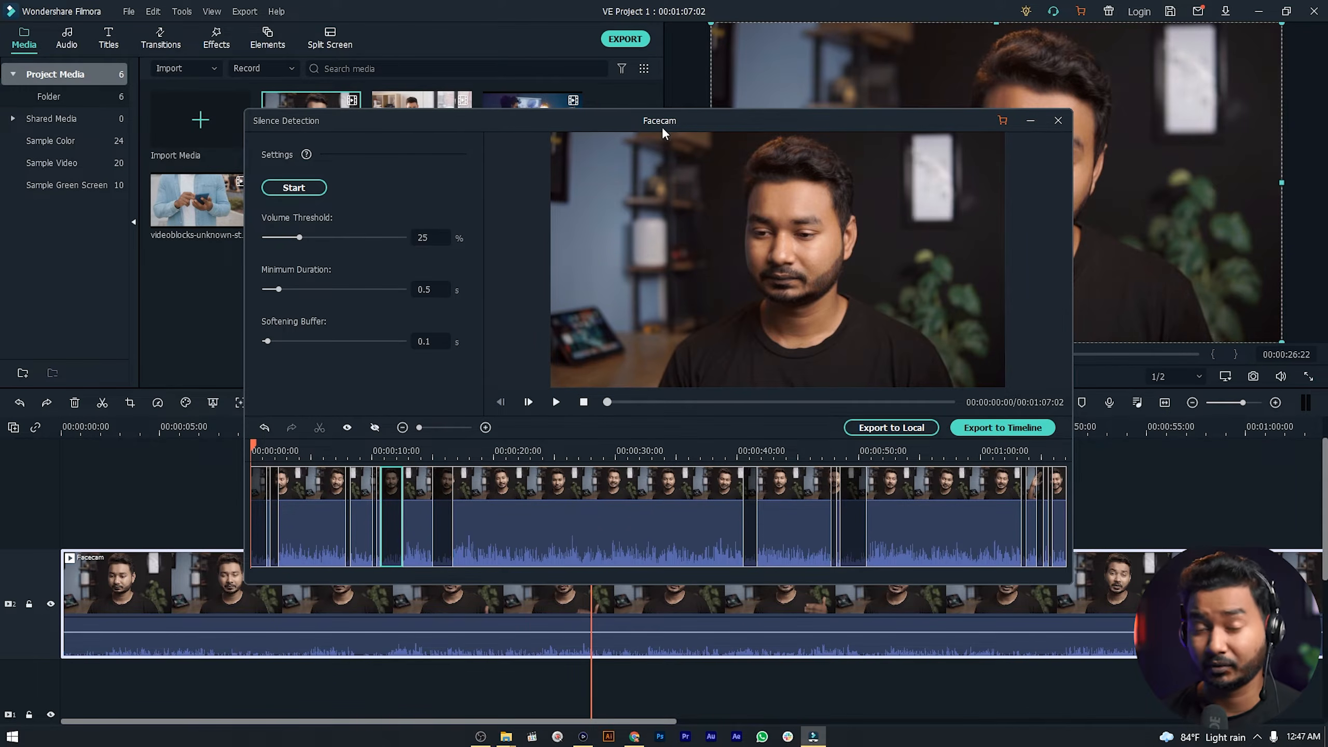
{"action": "left_click", "coordinate": [596, 475]}
{"action": "left_click", "coordinate": [750, 535]}
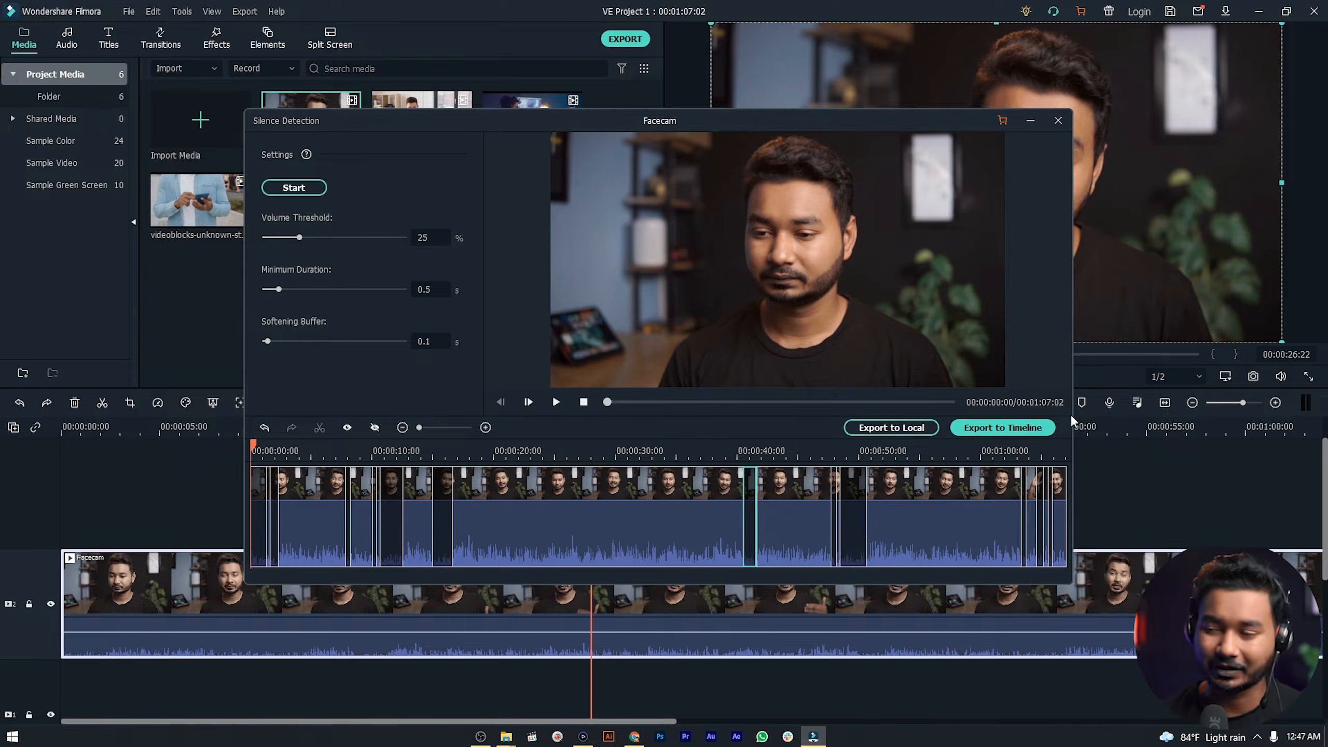
{"action": "left_click", "coordinate": [1058, 121]}
{"action": "left_click", "coordinate": [684, 370]}
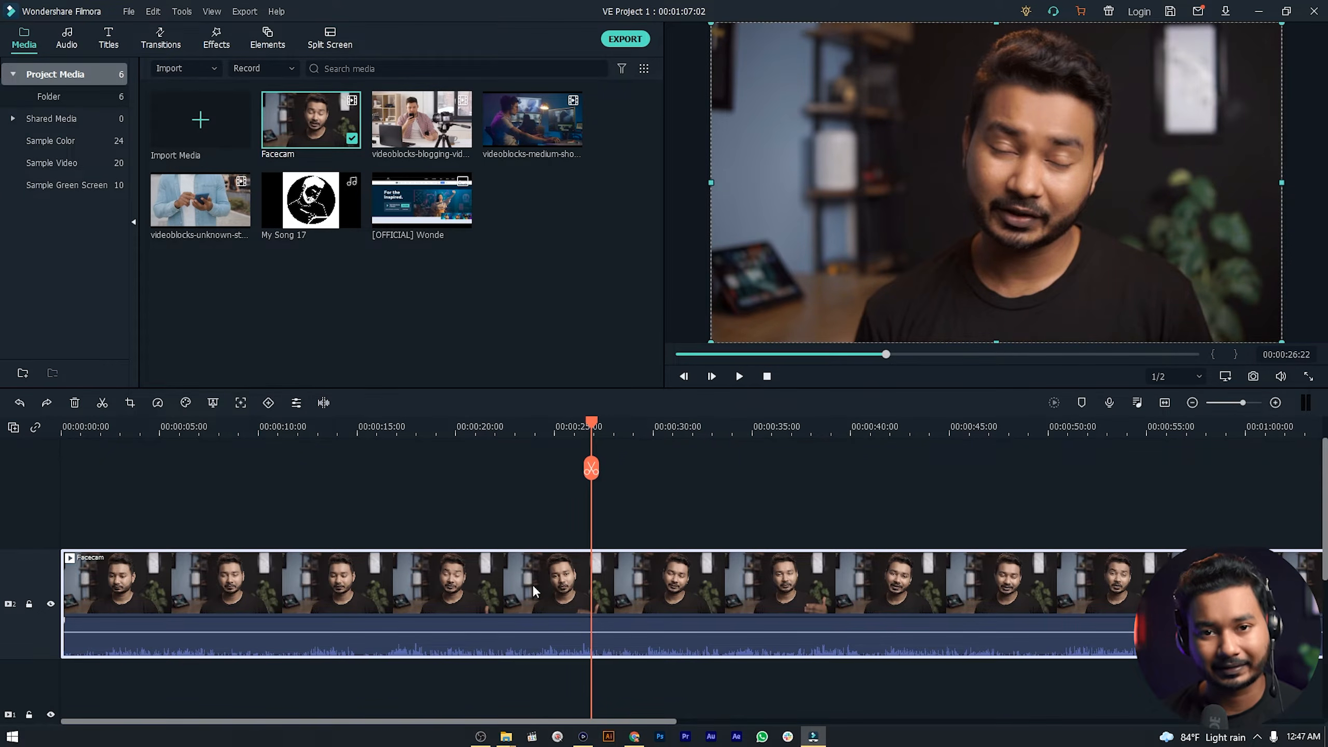
Step: Detach the audio from the Facecam clip and delete the detached audio clip
{"action": "right_click", "coordinate": [474, 612]}
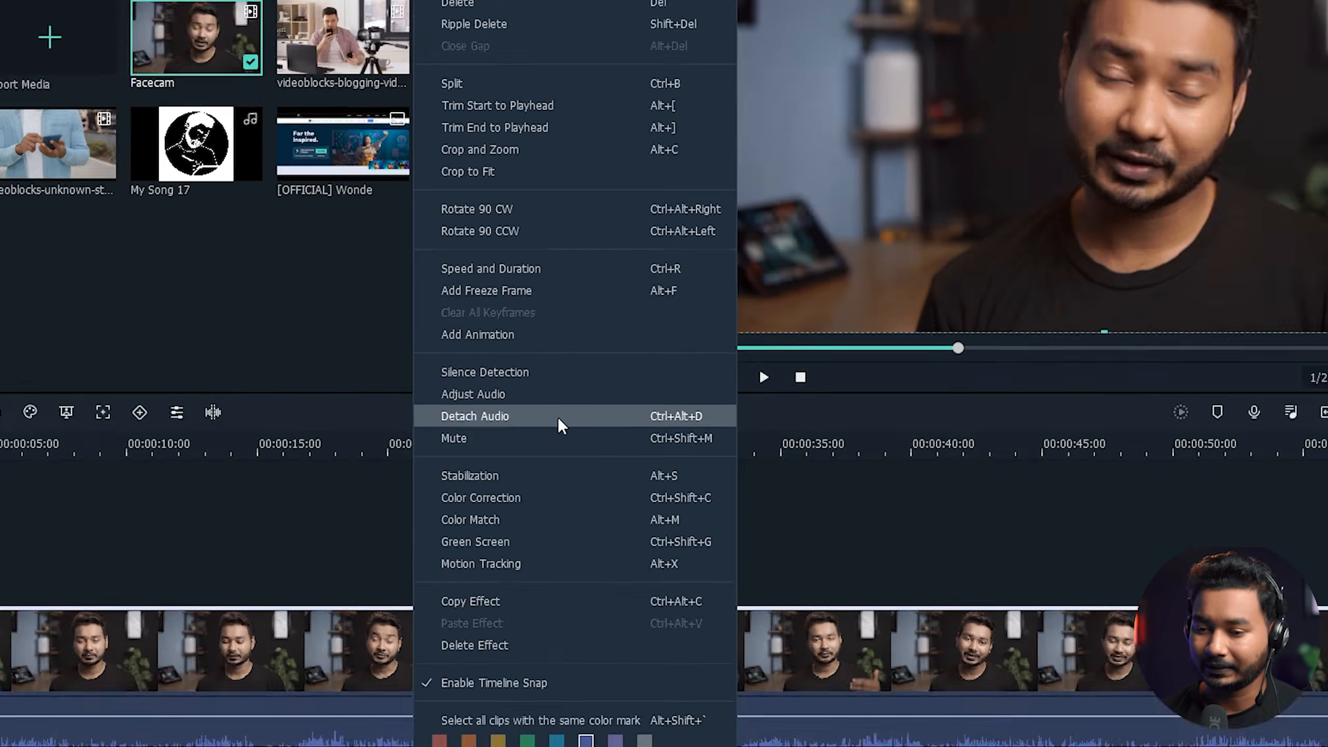
{"action": "left_click", "coordinate": [536, 430]}
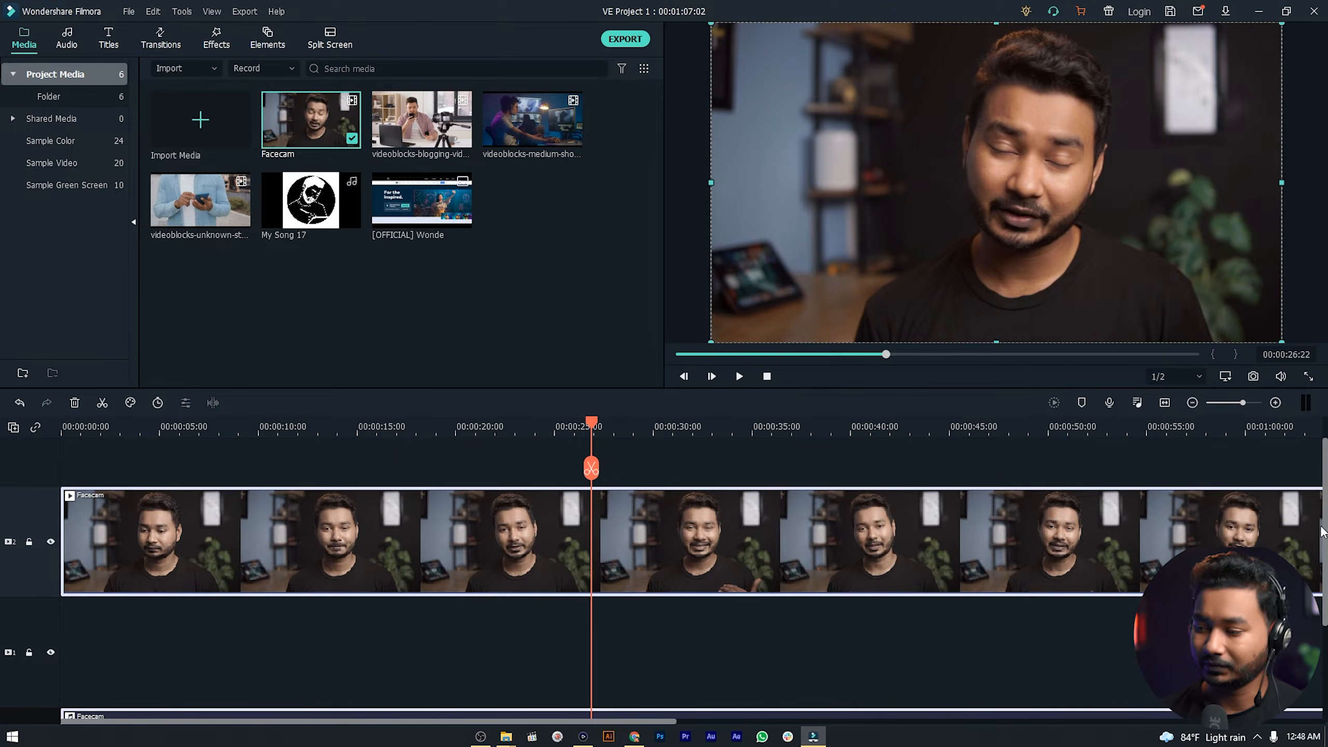
{"action": "scroll", "coordinate": [1327, 524], "scroll_direction": "down", "scroll_amount": 2}
{"action": "left_click", "coordinate": [590, 687]}
{"action": "key", "text": "Delete"}
Step: Play the silent video from the start, and undo the audio deletion and detachment
{"action": "key", "text": "Home"}
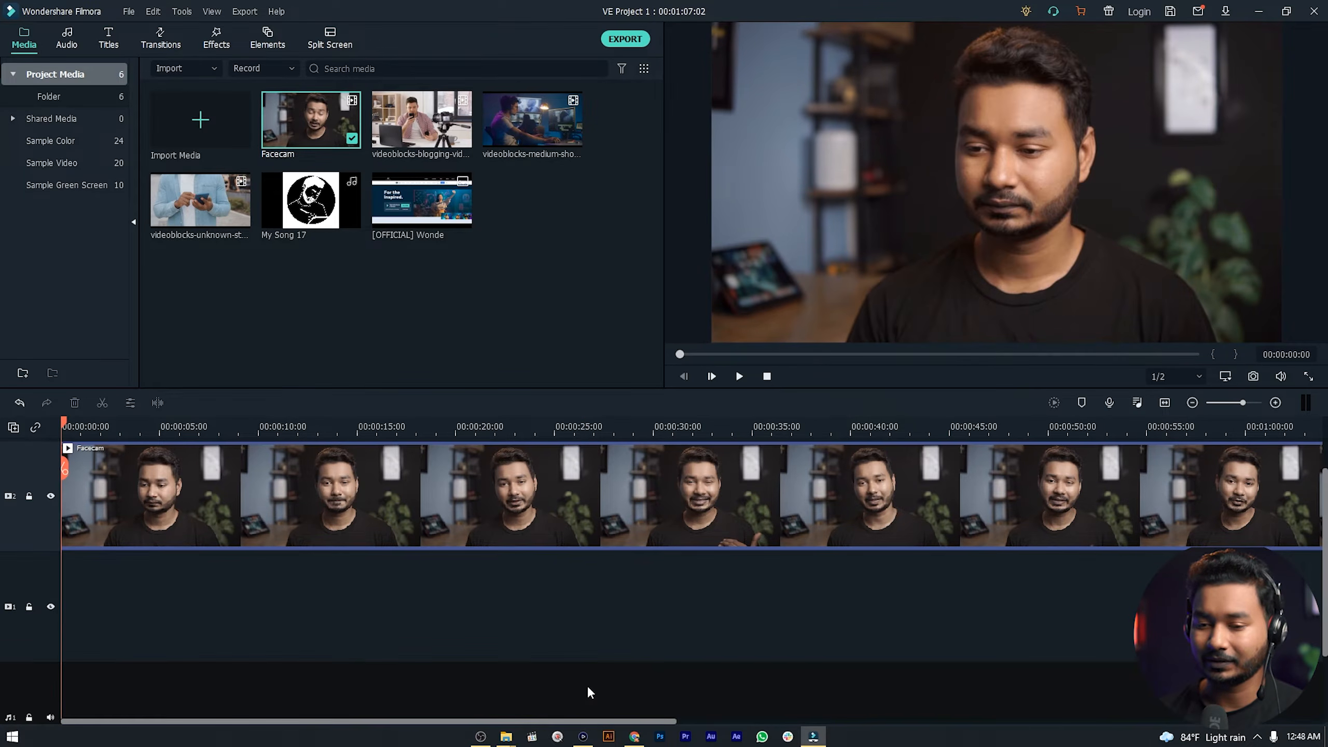
{"action": "key", "text": "space"}
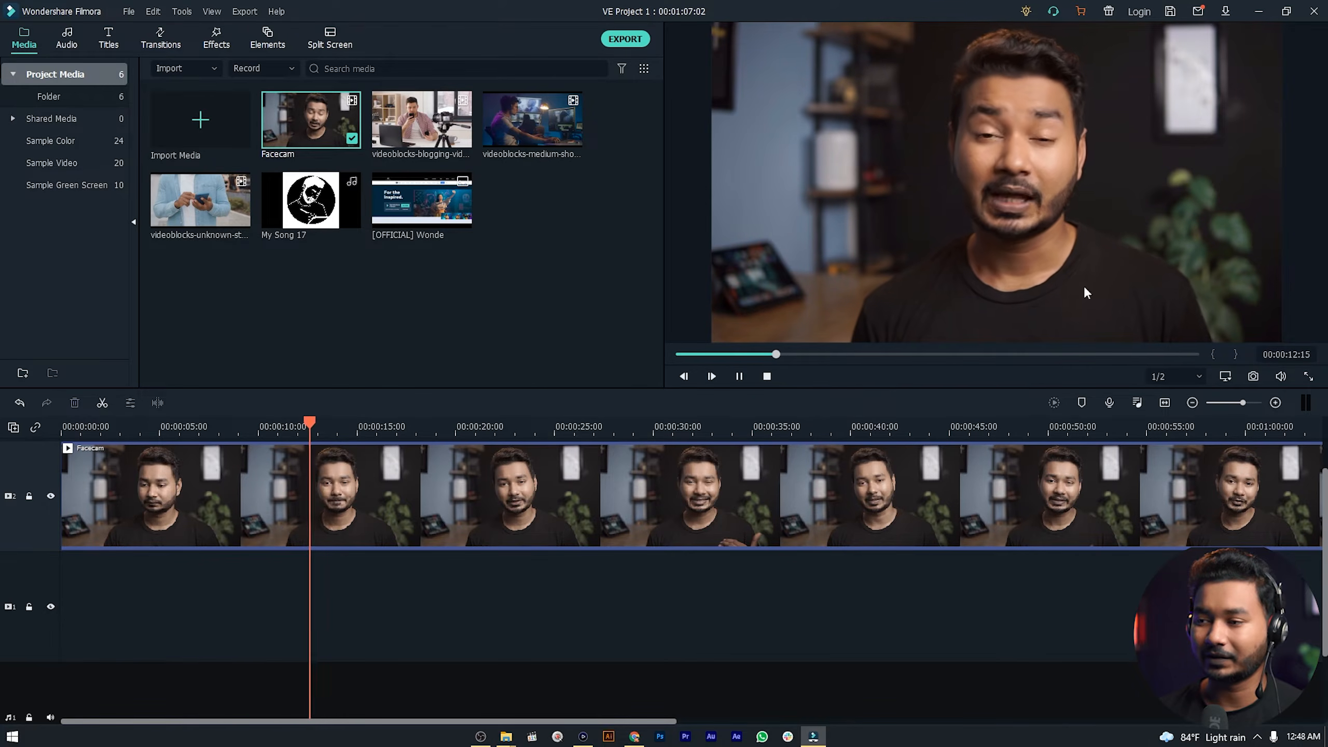
{"action": "key", "text": "space"}
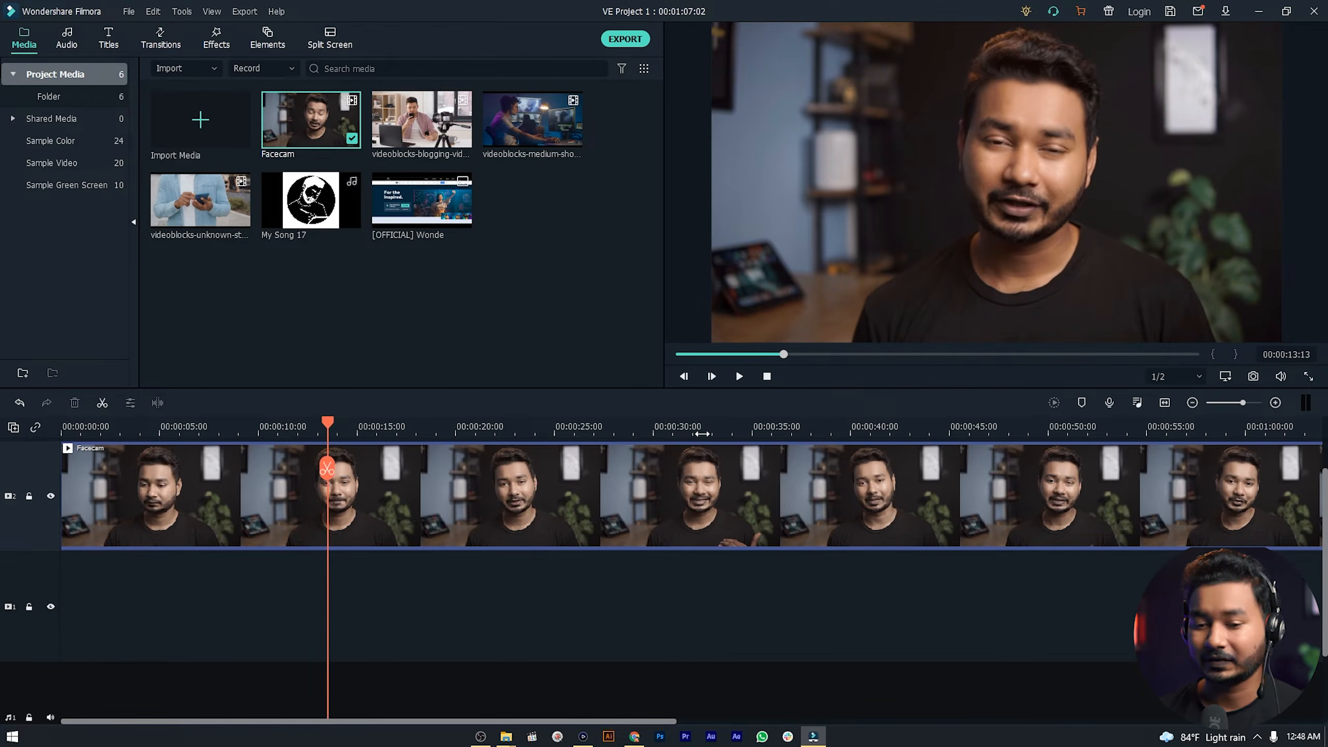
{"action": "key", "text": "ctrl+z"}
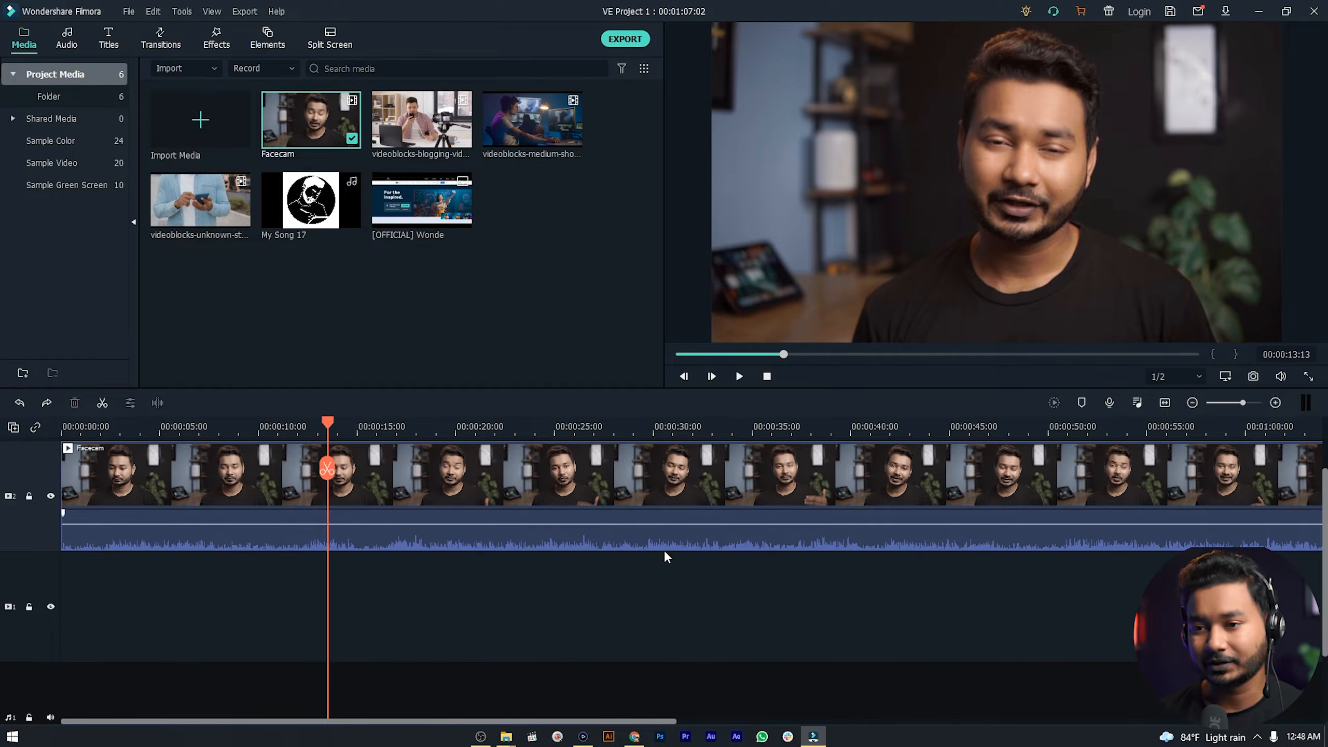
{"action": "key", "text": "space"}
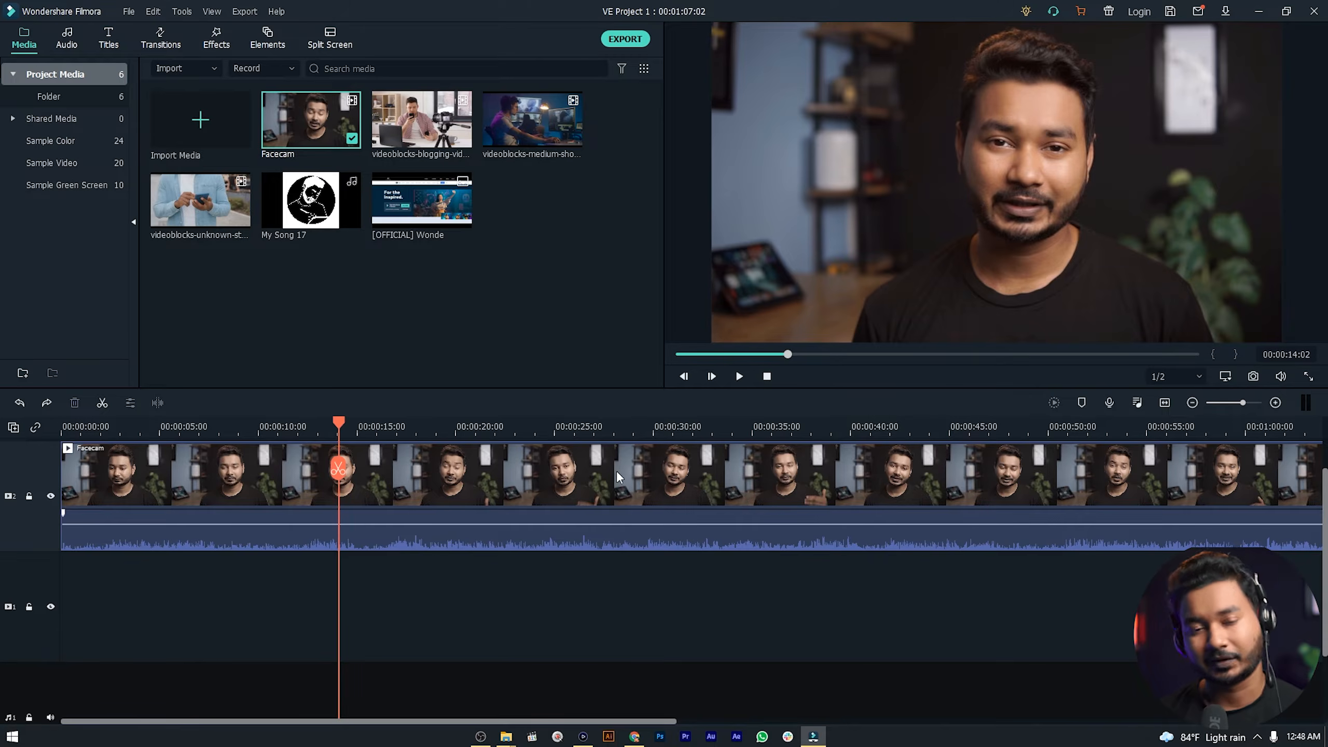
Step: Preview My Song 17 and place it on audio track 1 at the start of the timeline
{"action": "left_click", "coordinate": [339, 220]}
{"action": "double_click", "coordinate": [305, 209]}
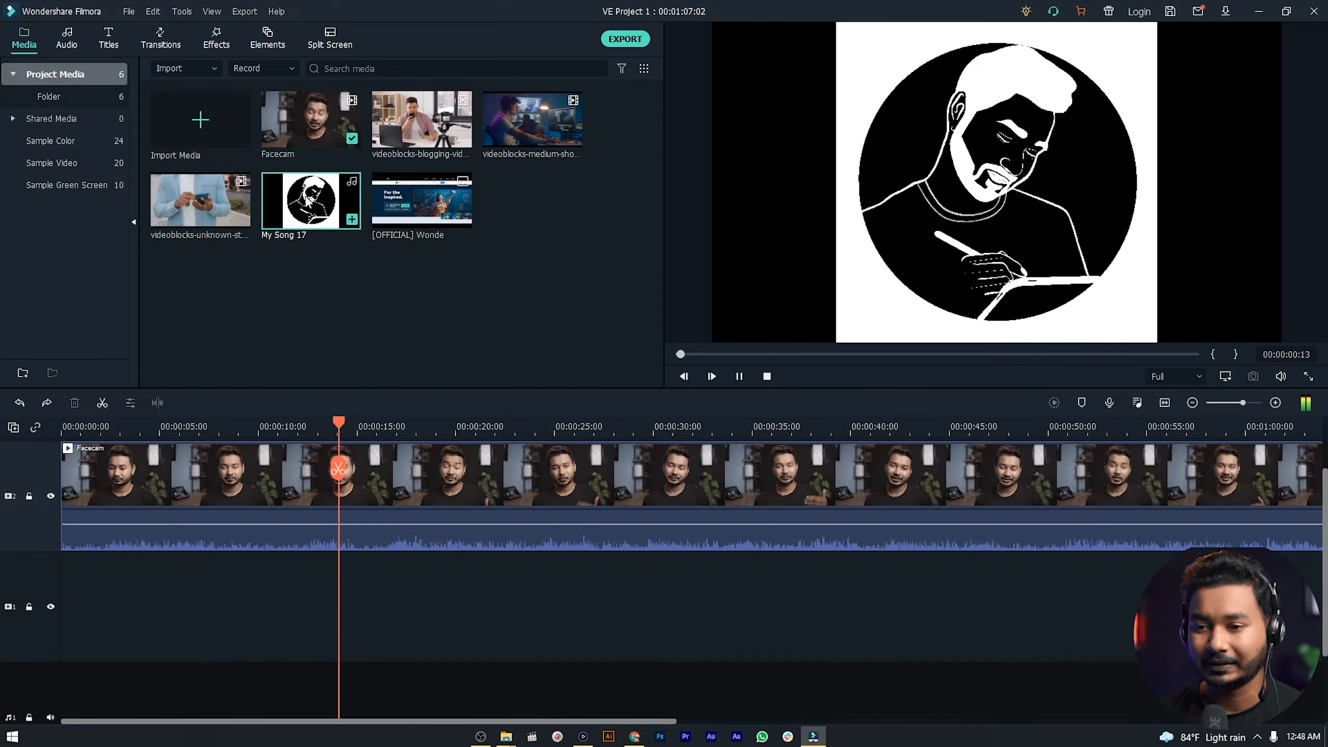
{"action": "left_click_drag", "start_coordinate": [305, 209], "coordinate": [47, 538]}
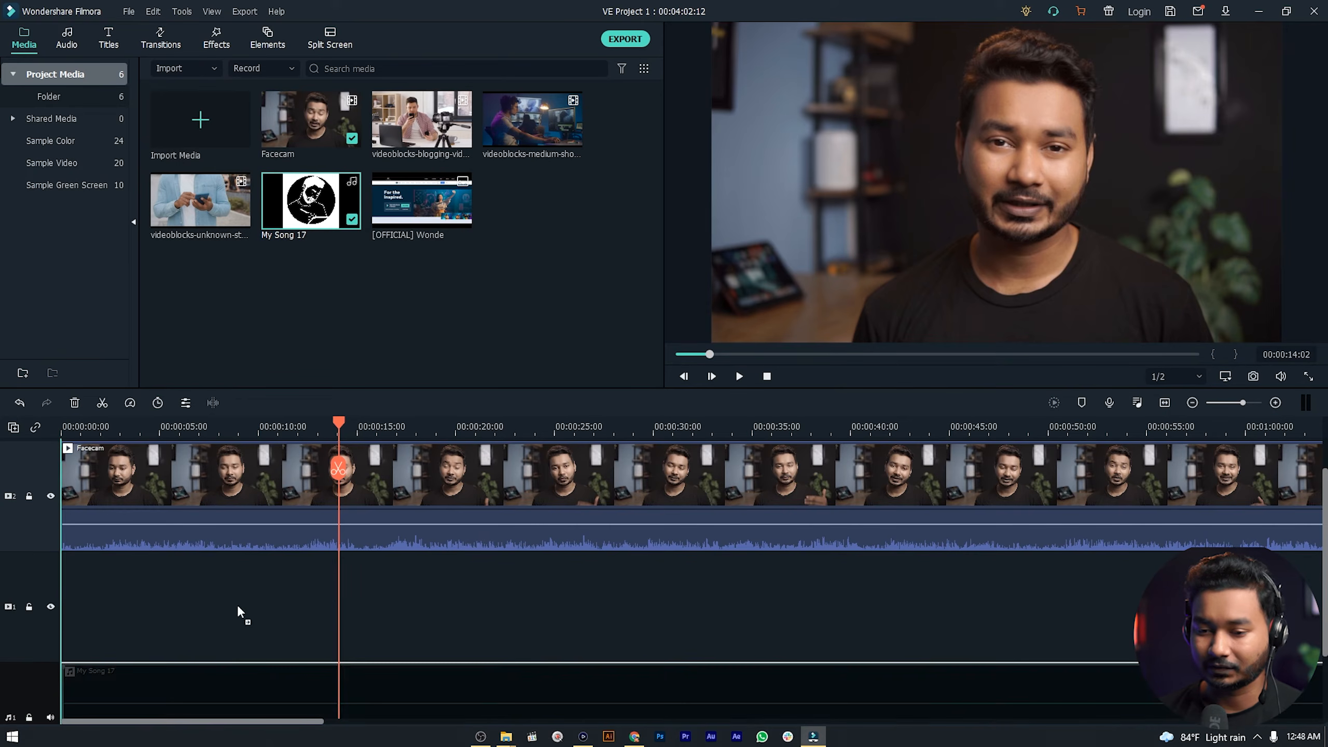
Step: Reduce the height of the timeline tracks to fit the video and music tracks in view
{"action": "right_click", "coordinate": [37, 630]}
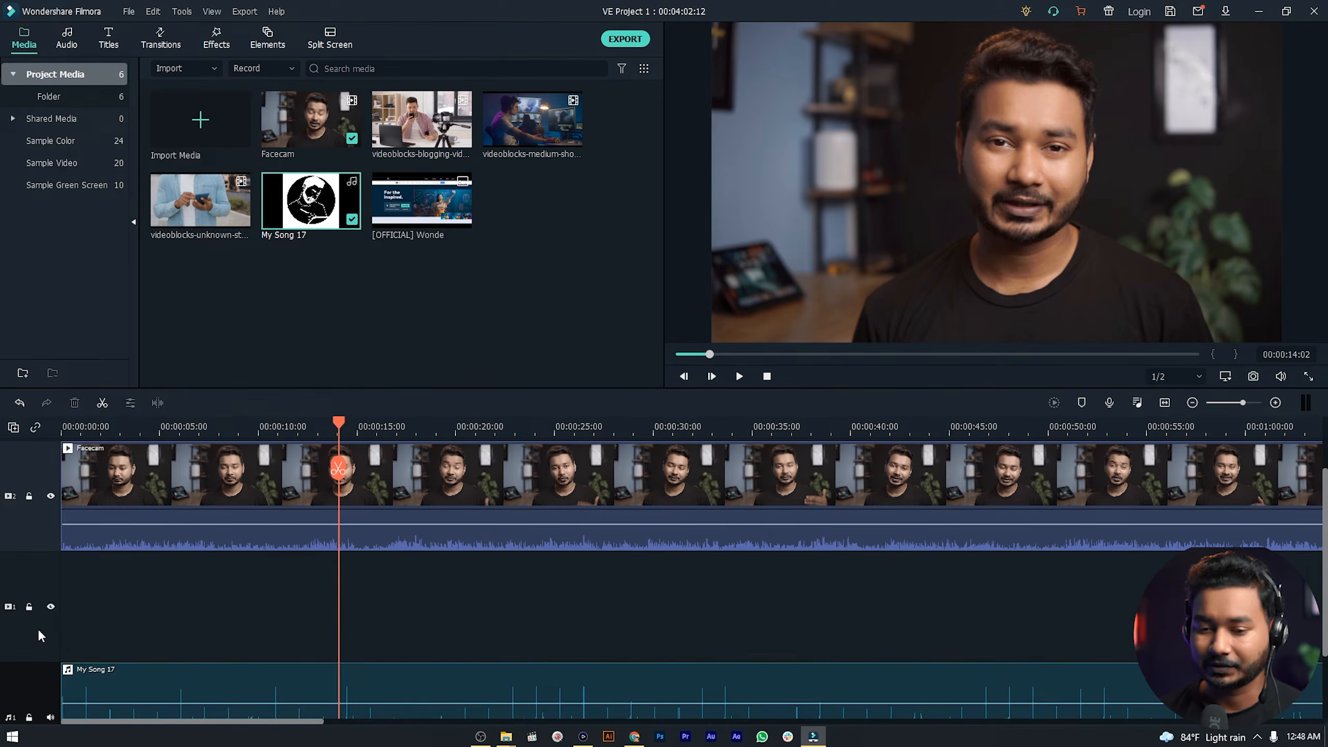
{"action": "mouse_move", "coordinate": [185, 601]}
{"action": "left_click", "coordinate": [224, 619]}
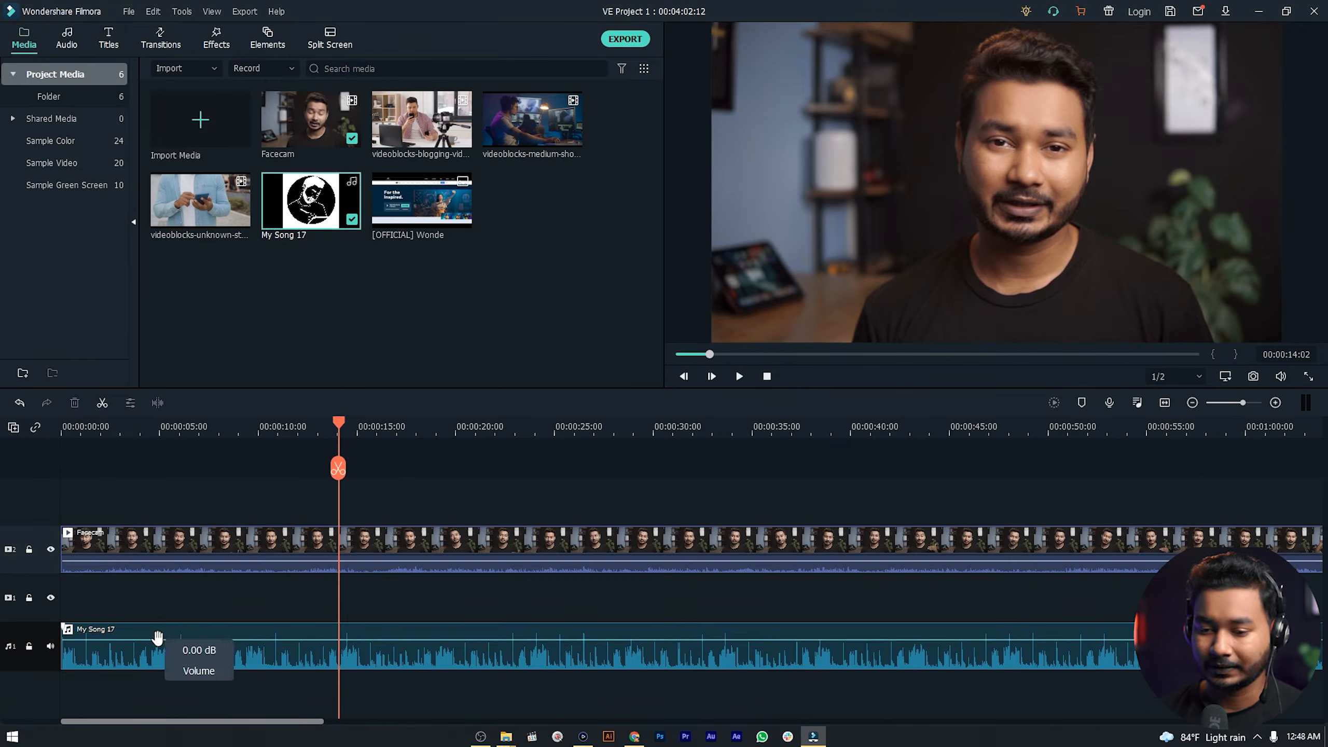
Step: Lower the My Song 17 clip's volume to background level on the timeline, using playback to check it against the voice
{"action": "left_click_drag", "start_coordinate": [164, 638], "coordinate": [185, 658]}
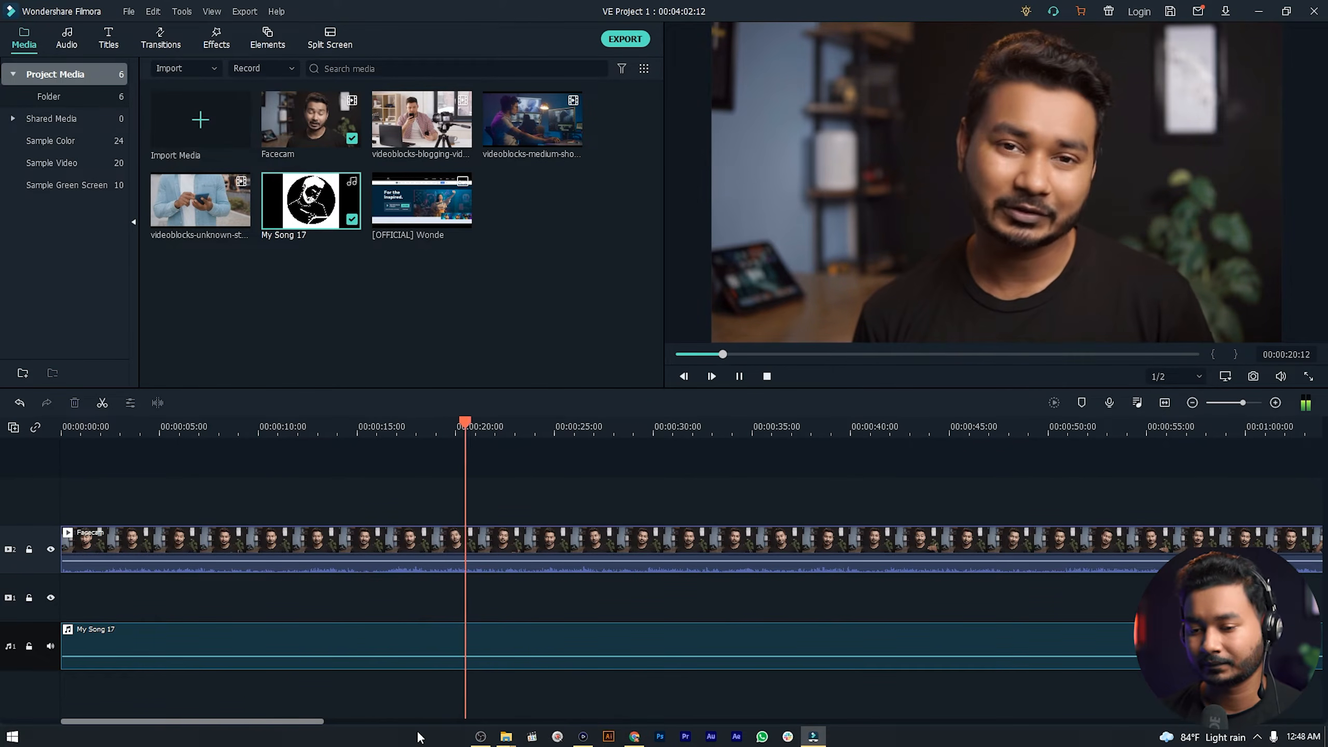
{"action": "key", "text": "space"}
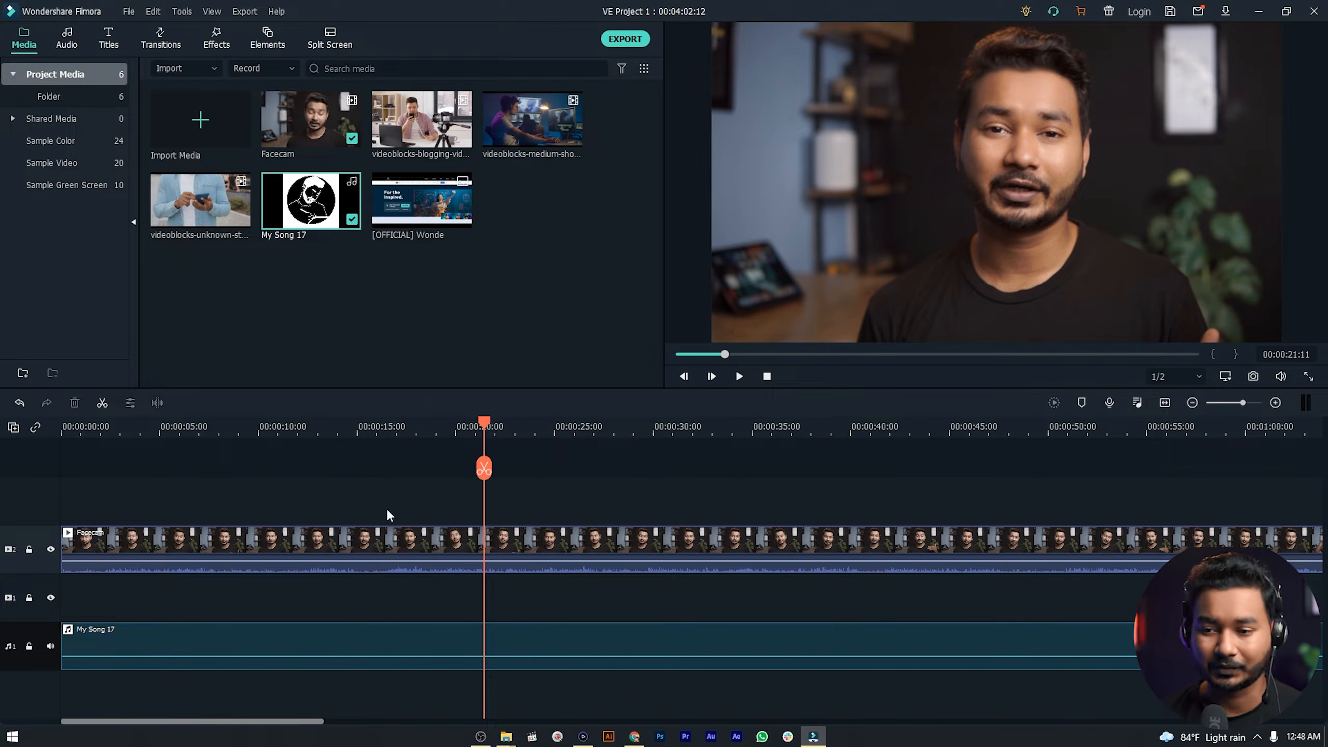
{"action": "left_click_drag", "start_coordinate": [377, 432], "coordinate": [346, 434]}
{"action": "left_click", "coordinate": [294, 428]}
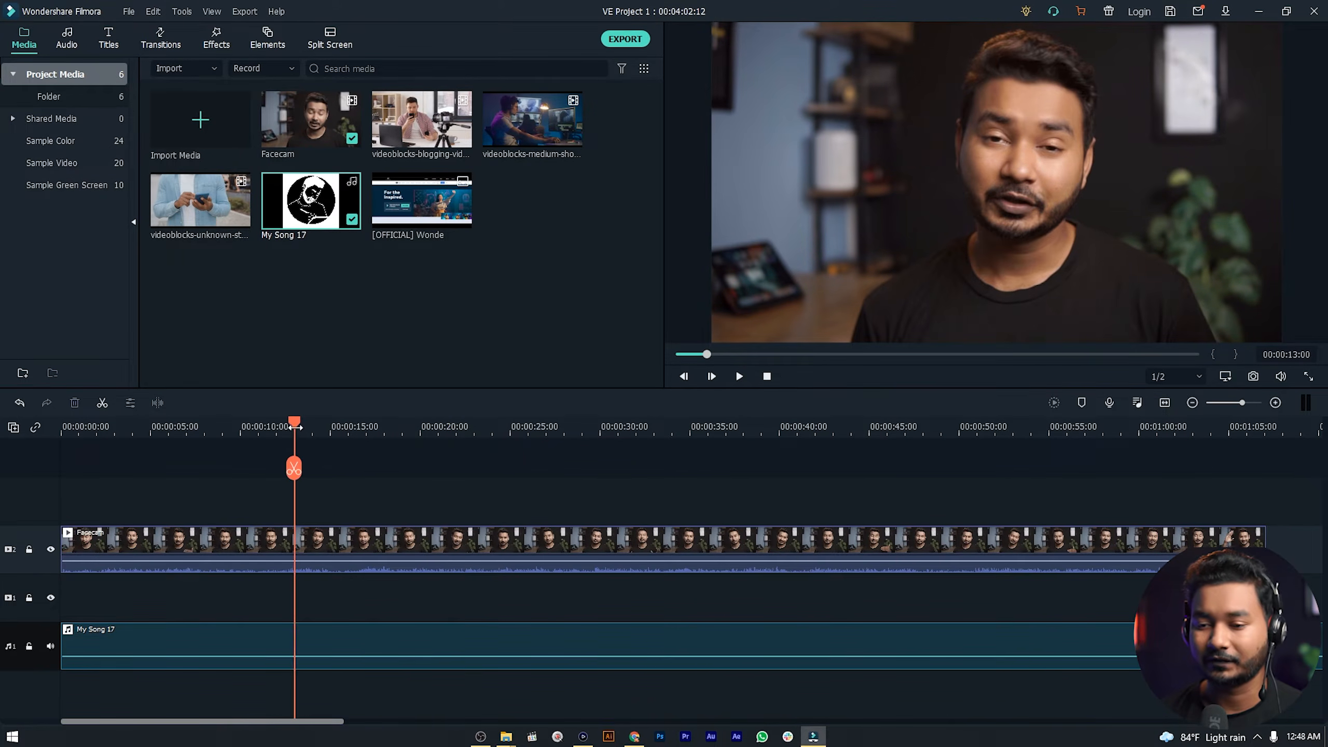
{"action": "key", "text": "space"}
{"action": "key", "text": "space"}
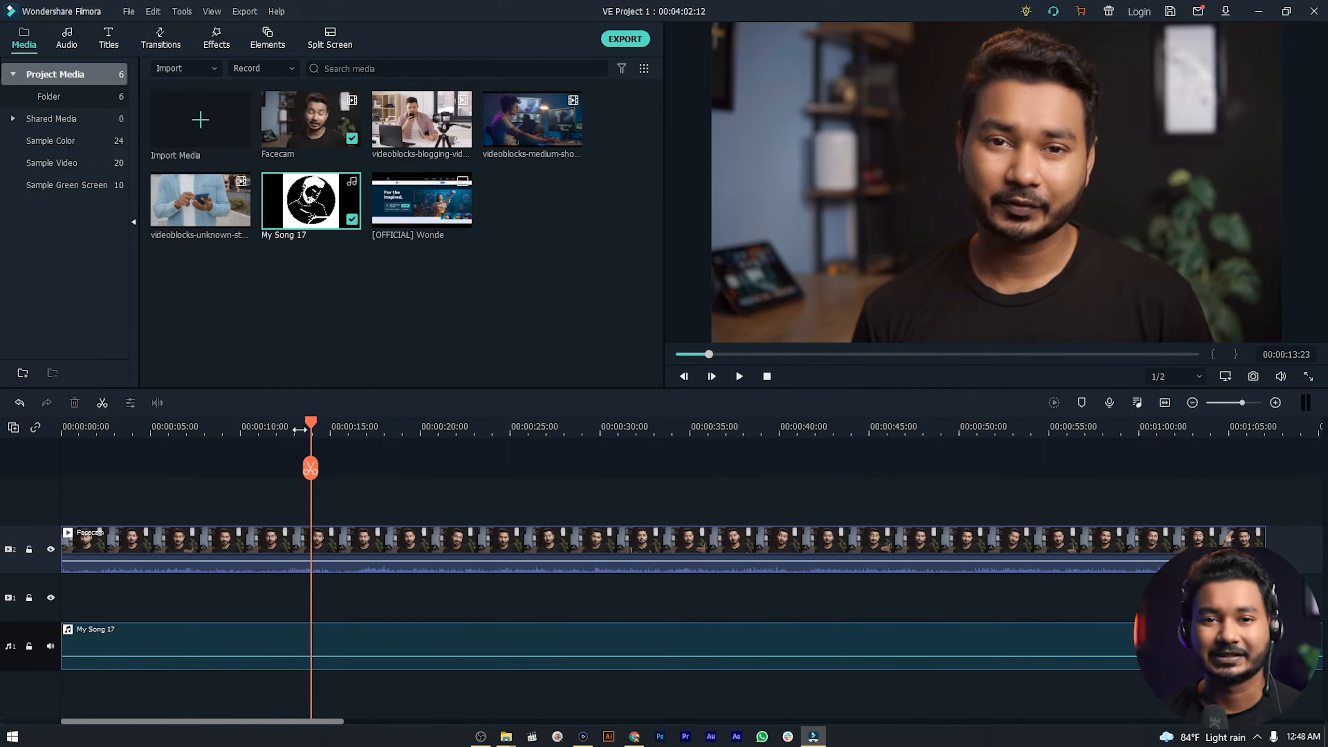
{"action": "left_click_drag", "start_coordinate": [274, 659], "coordinate": [274, 656]}
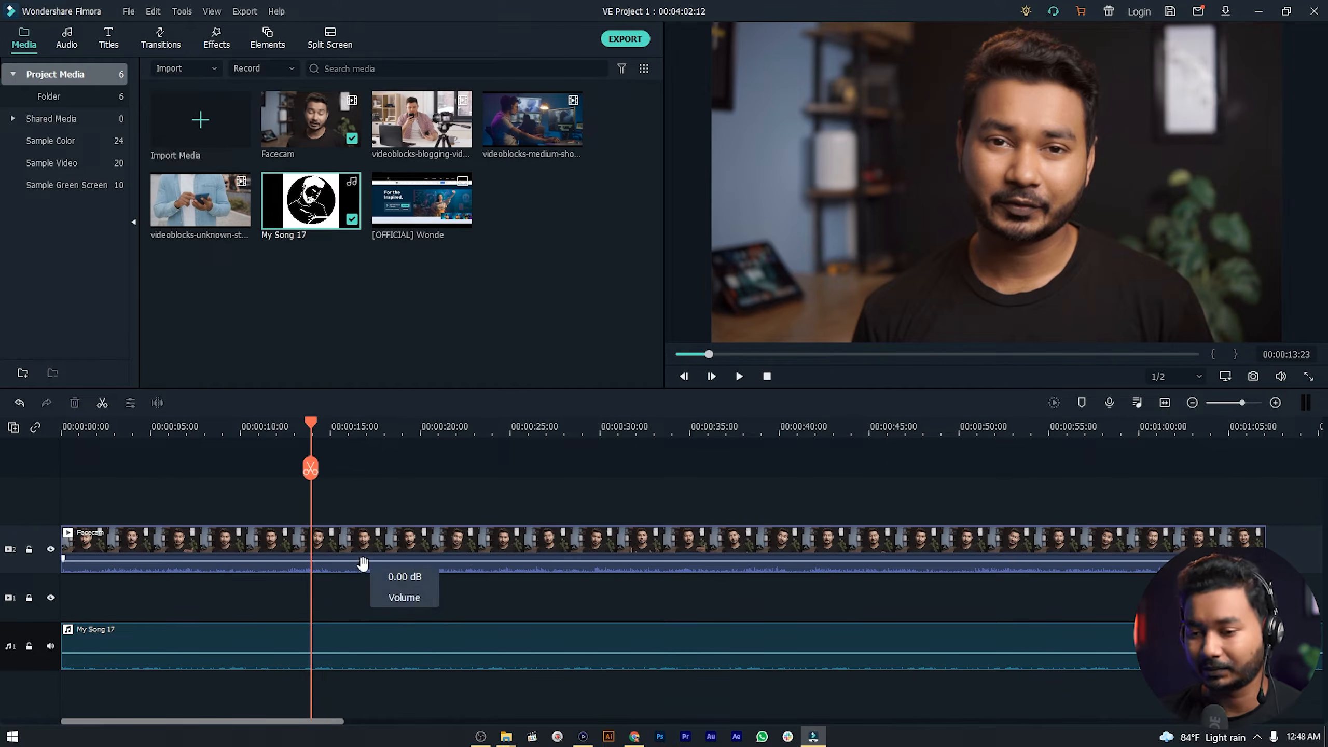
Step: Open the Facecam clip's audio settings
{"action": "left_click", "coordinate": [369, 547]}
{"action": "double_click", "coordinate": [368, 547]}
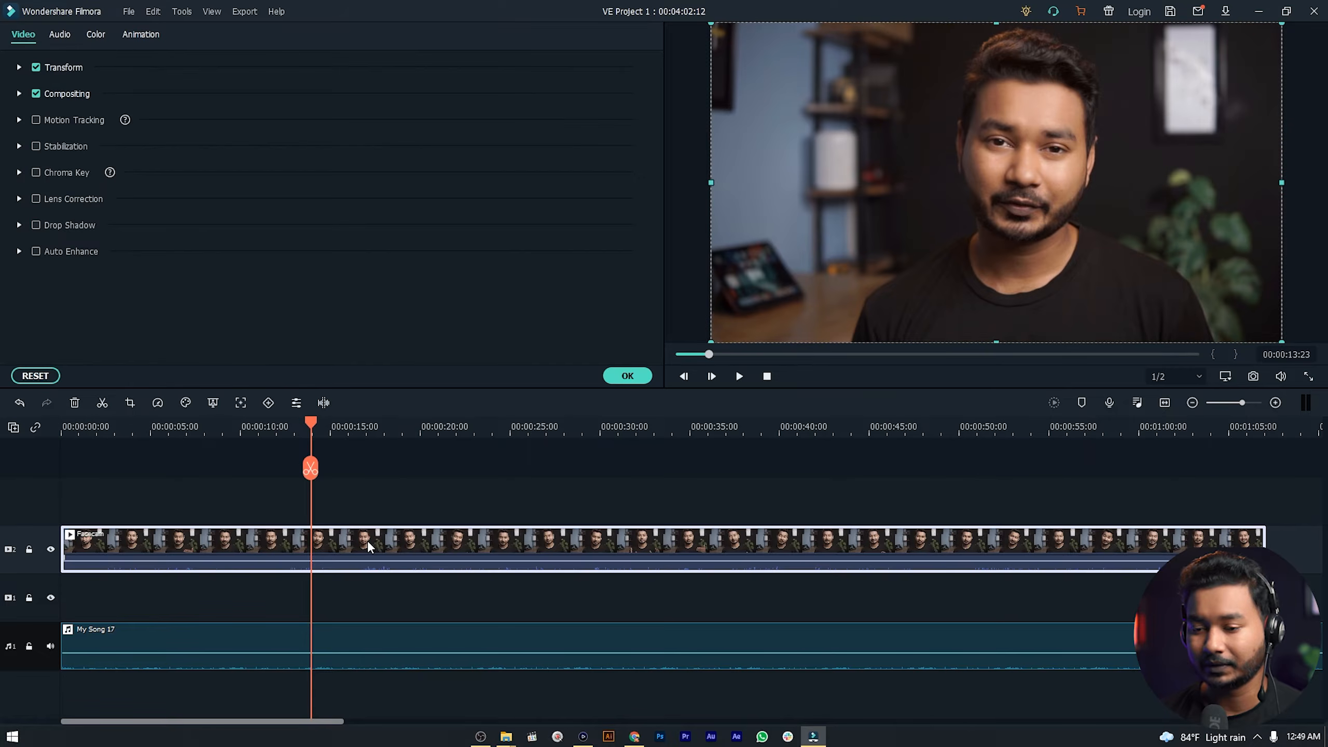
{"action": "left_click", "coordinate": [64, 35]}
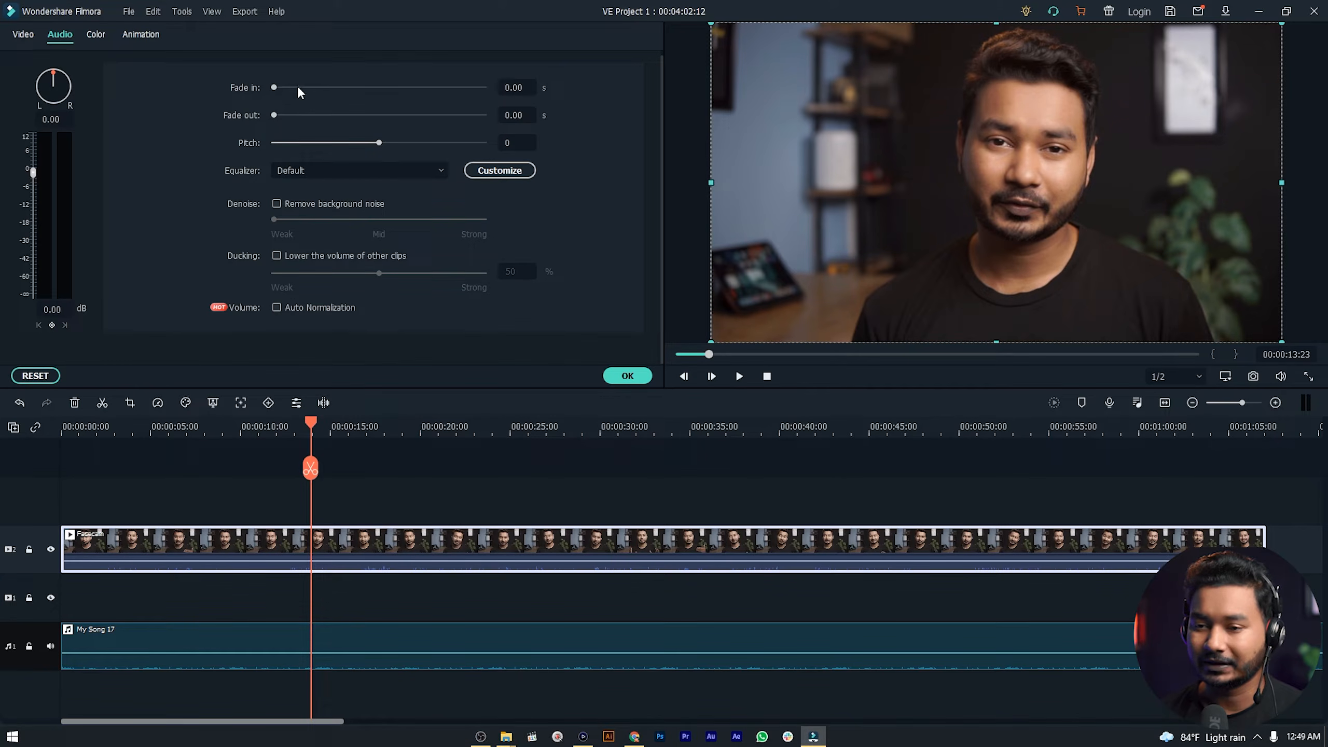
Step: Set the Facecam clip's audio fade-in to about 2.64 s and change the timeline track height to Big
{"action": "mouse_move", "coordinate": [279, 85]}
{"action": "left_mouse_down"}
{"action": "mouse_move", "coordinate": [327, 84]}
{"action": "mouse_move", "coordinate": [266, 96]}
{"action": "mouse_move", "coordinate": [284, 99]}
{"action": "left_mouse_up"}
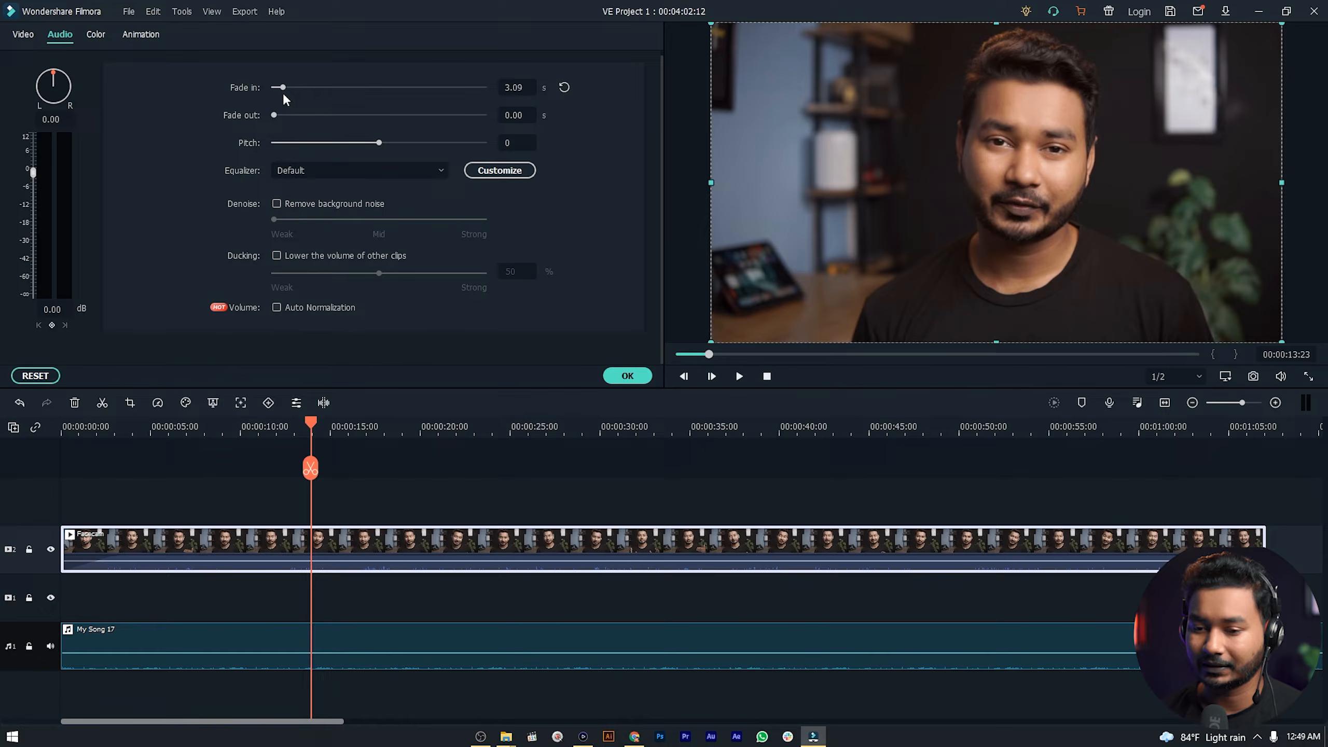
{"action": "right_click", "coordinate": [46, 567]}
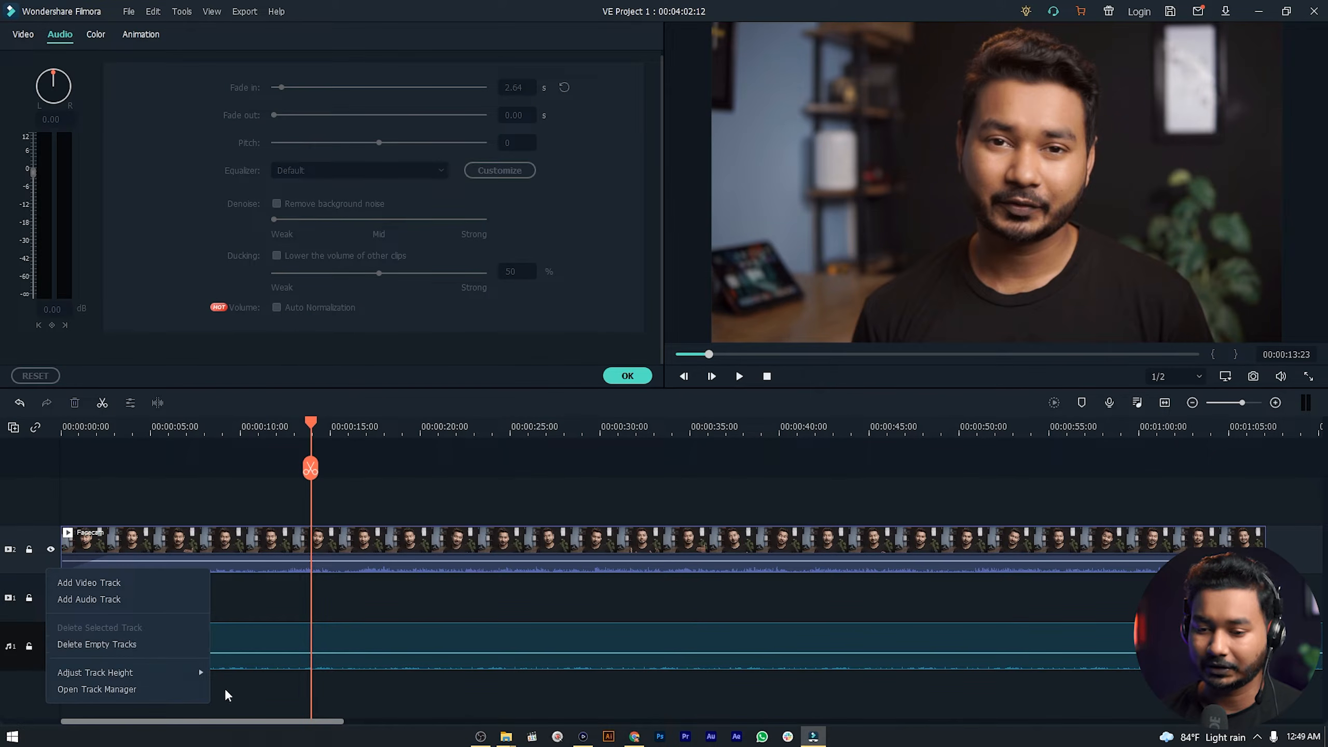
{"action": "mouse_move", "coordinate": [196, 672]}
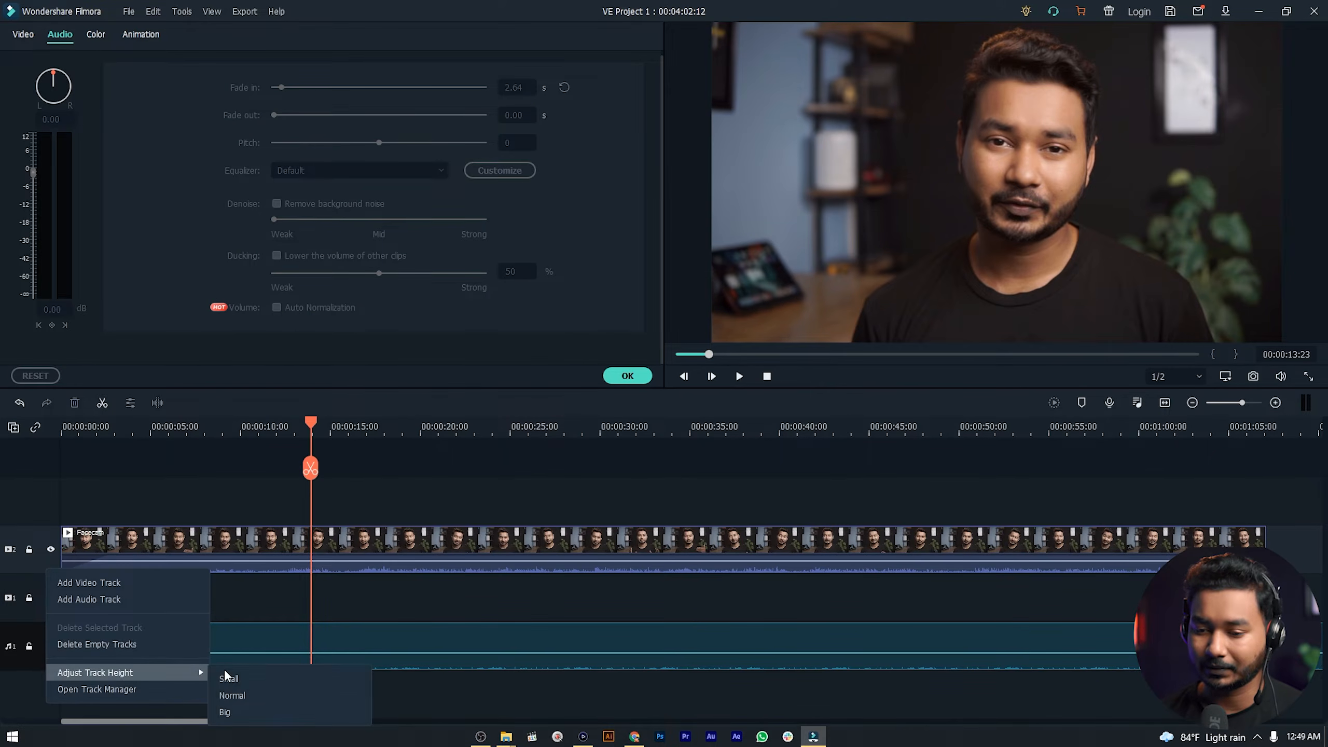
{"action": "left_click", "coordinate": [237, 712]}
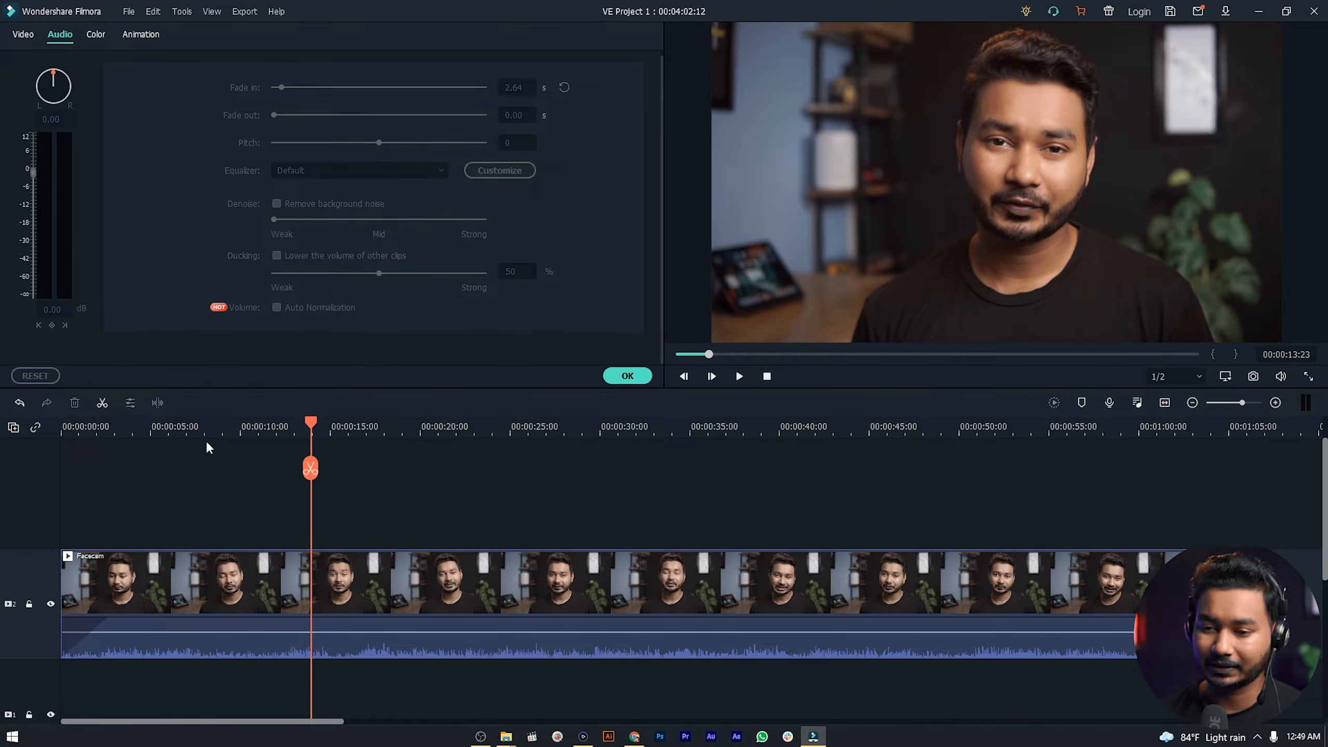
Step: Play the first few seconds of the timeline to check the fade-in on the Facecam clip
{"action": "left_click", "coordinate": [183, 428]}
{"action": "left_click_drag", "start_coordinate": [183, 426], "coordinate": [20, 426]}
{"action": "key", "text": "space"}
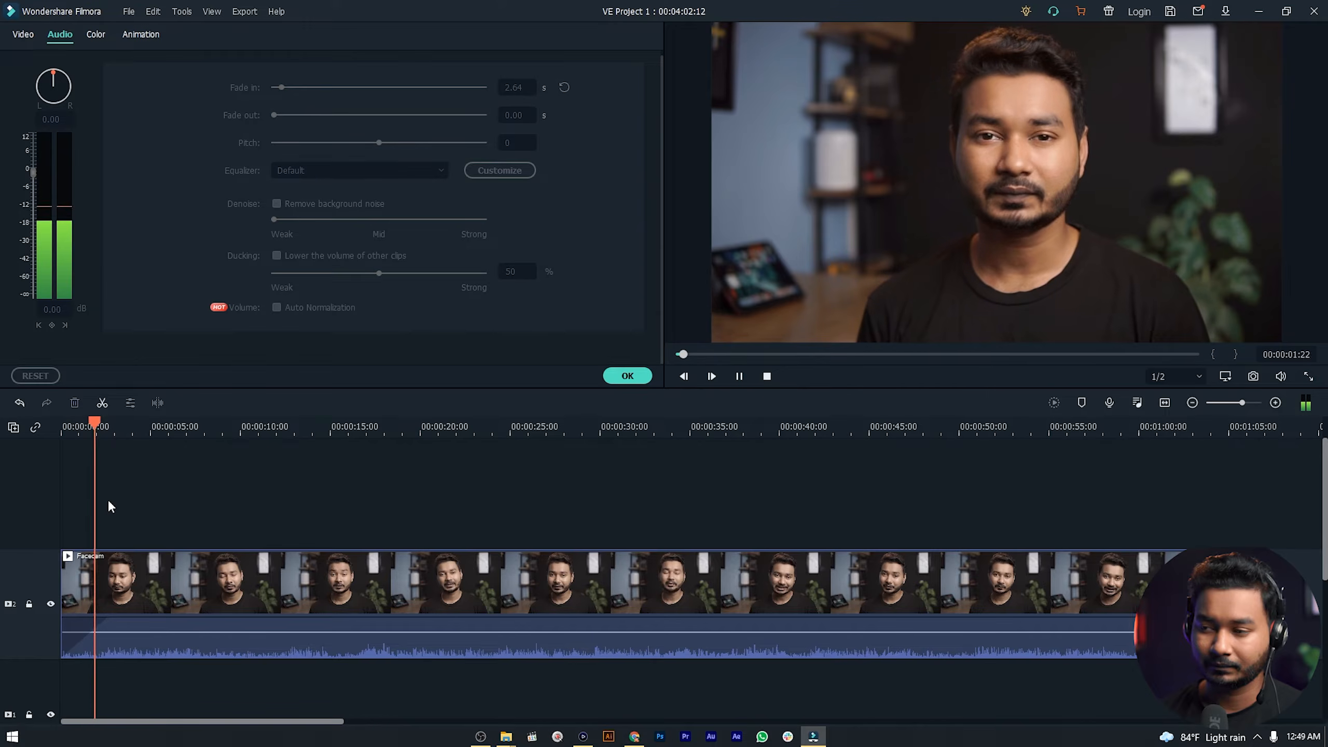
{"action": "key", "text": "space"}
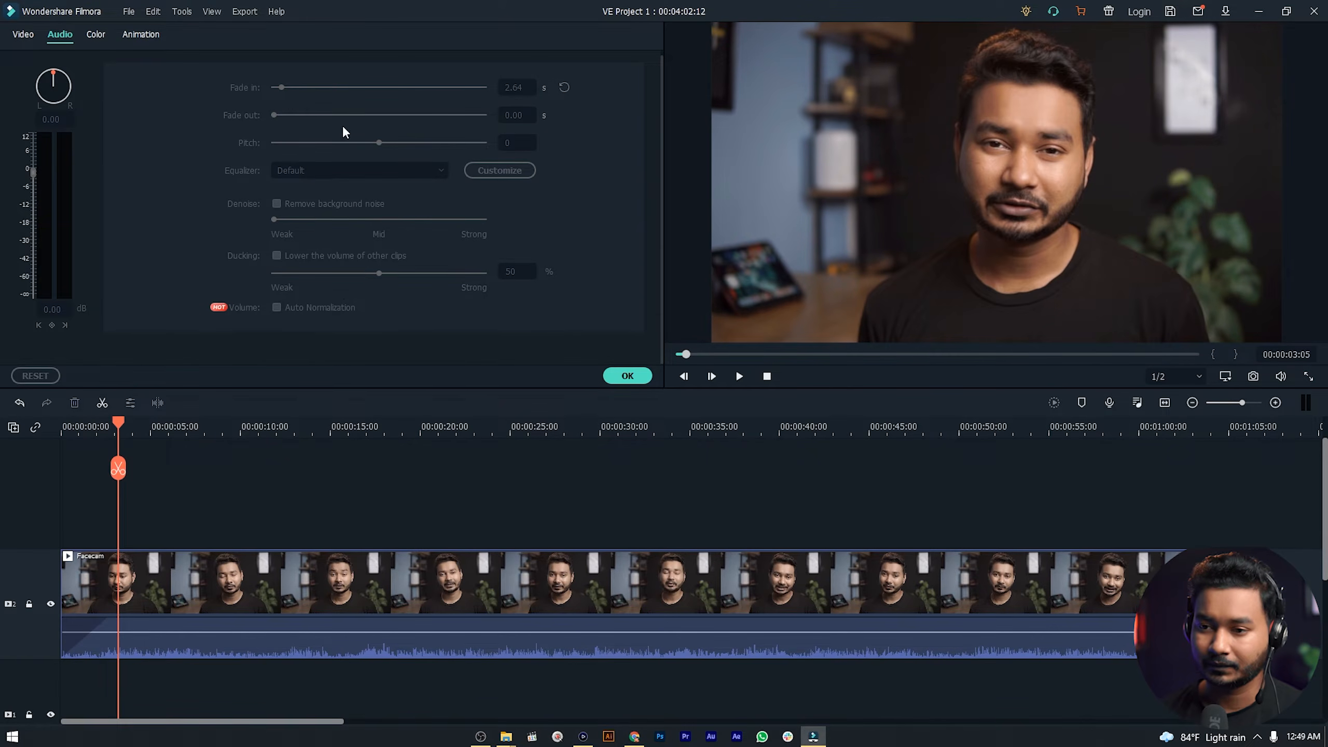
Step: Try a longer fade-in of about 7.04 s on the Facecam clip and play its opening to hear it
{"action": "left_click", "coordinate": [268, 576]}
{"action": "left_click_drag", "start_coordinate": [281, 89], "coordinate": [296, 90]}
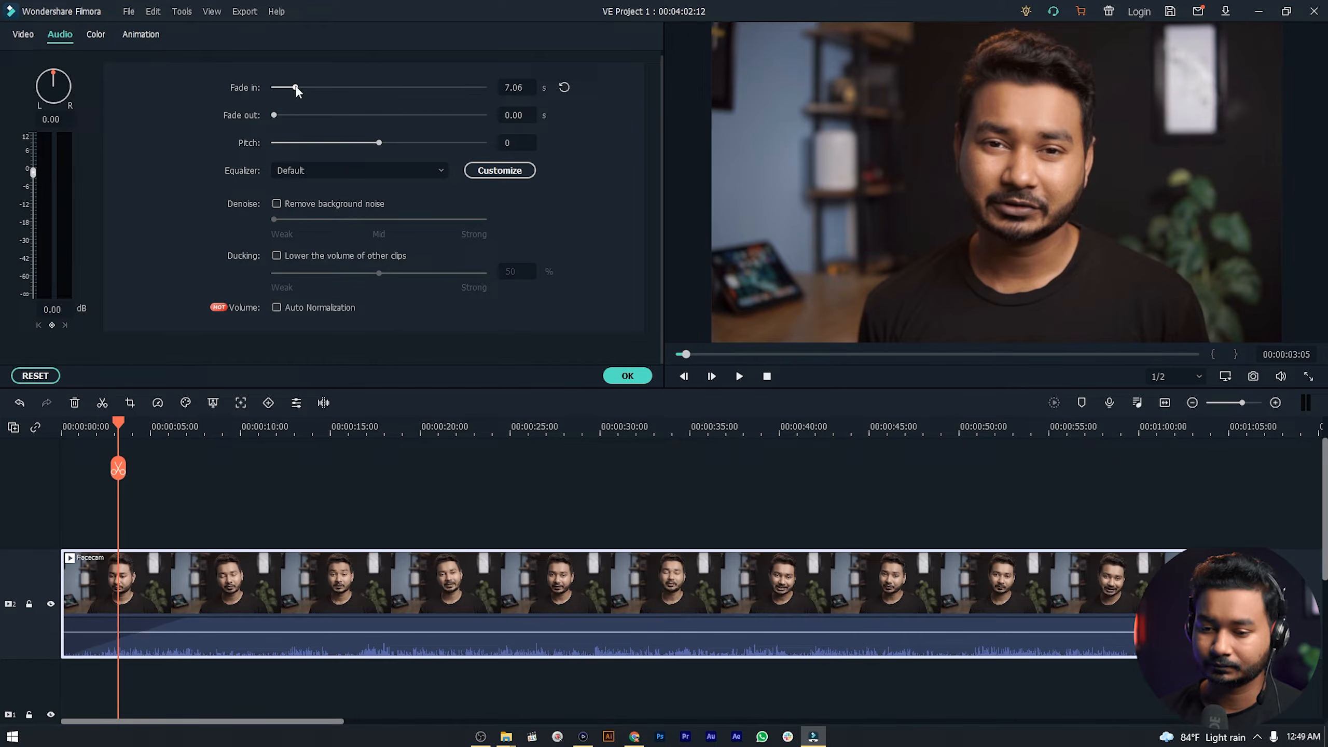
{"action": "left_click", "coordinate": [105, 426]}
{"action": "key", "text": "space"}
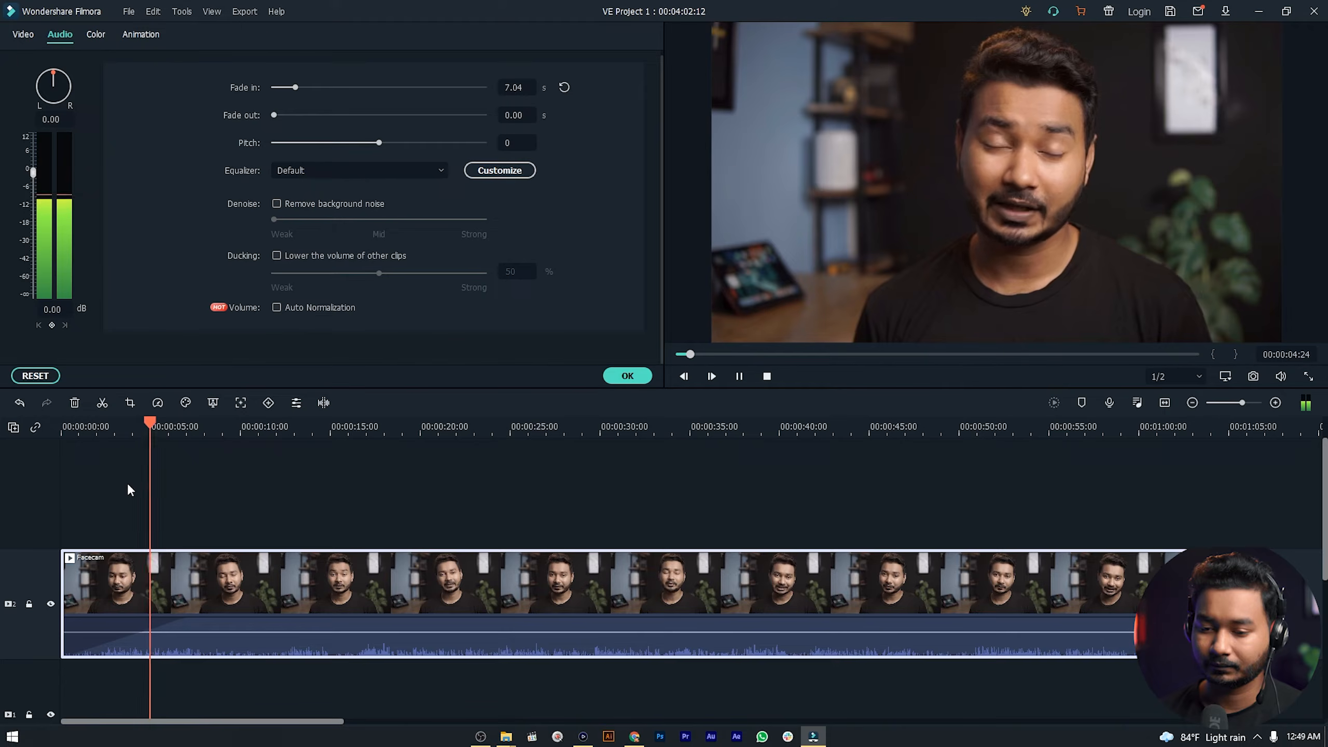
{"action": "key", "text": "space"}
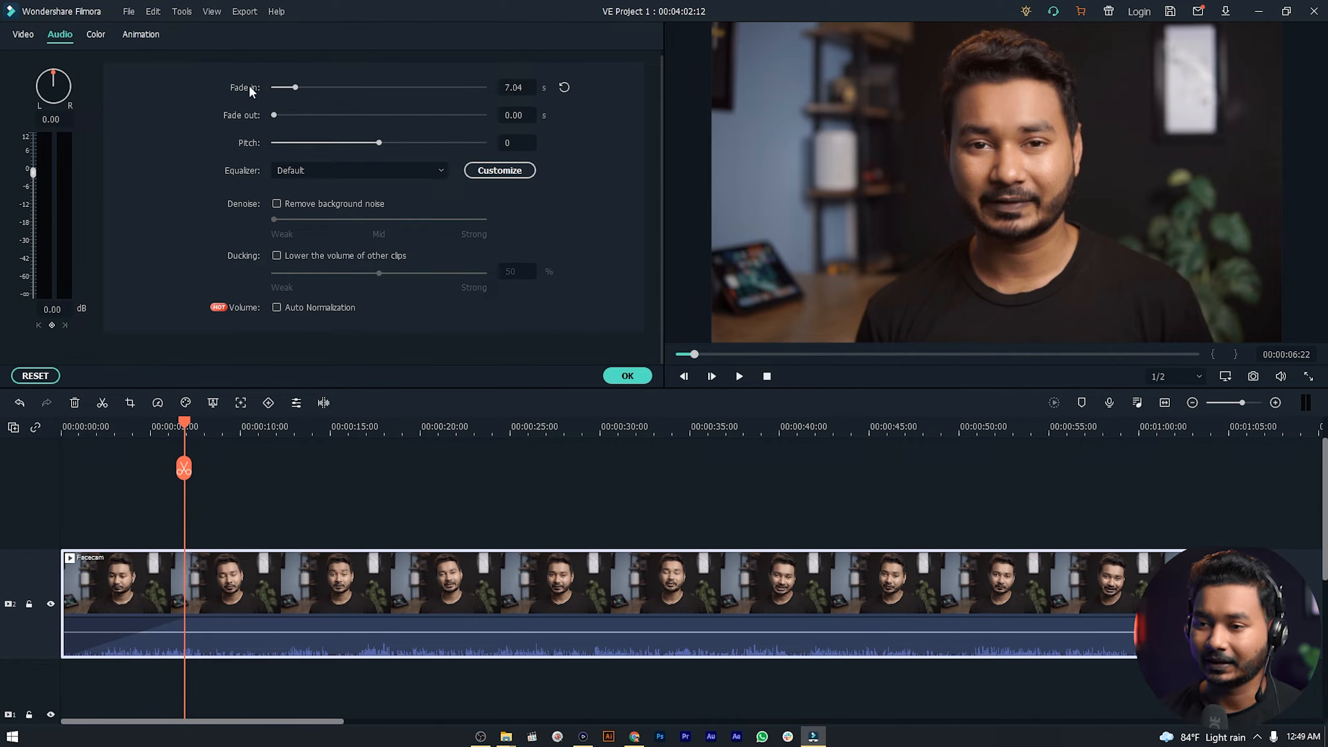
Step: Replace the fade-in with a fade-out of about 5.72 s, preview the clip's ending, and clear the fade-out
{"action": "mouse_move", "coordinate": [296, 87]}
{"action": "left_mouse_down"}
{"action": "mouse_move", "coordinate": [273, 87]}
{"action": "mouse_move", "coordinate": [276, 114]}
{"action": "mouse_move", "coordinate": [292, 115]}
{"action": "left_mouse_up"}
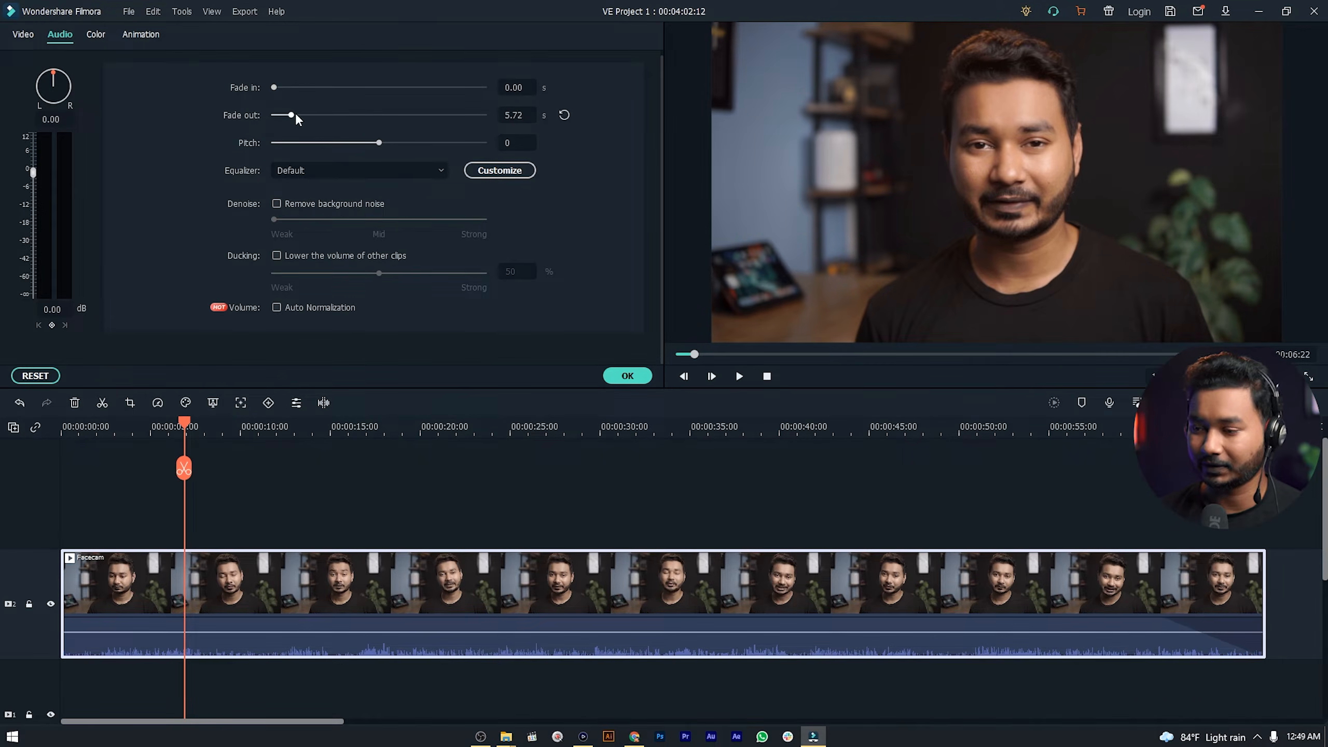
{"action": "left_click", "coordinate": [1167, 602]}
{"action": "key", "text": "space"}
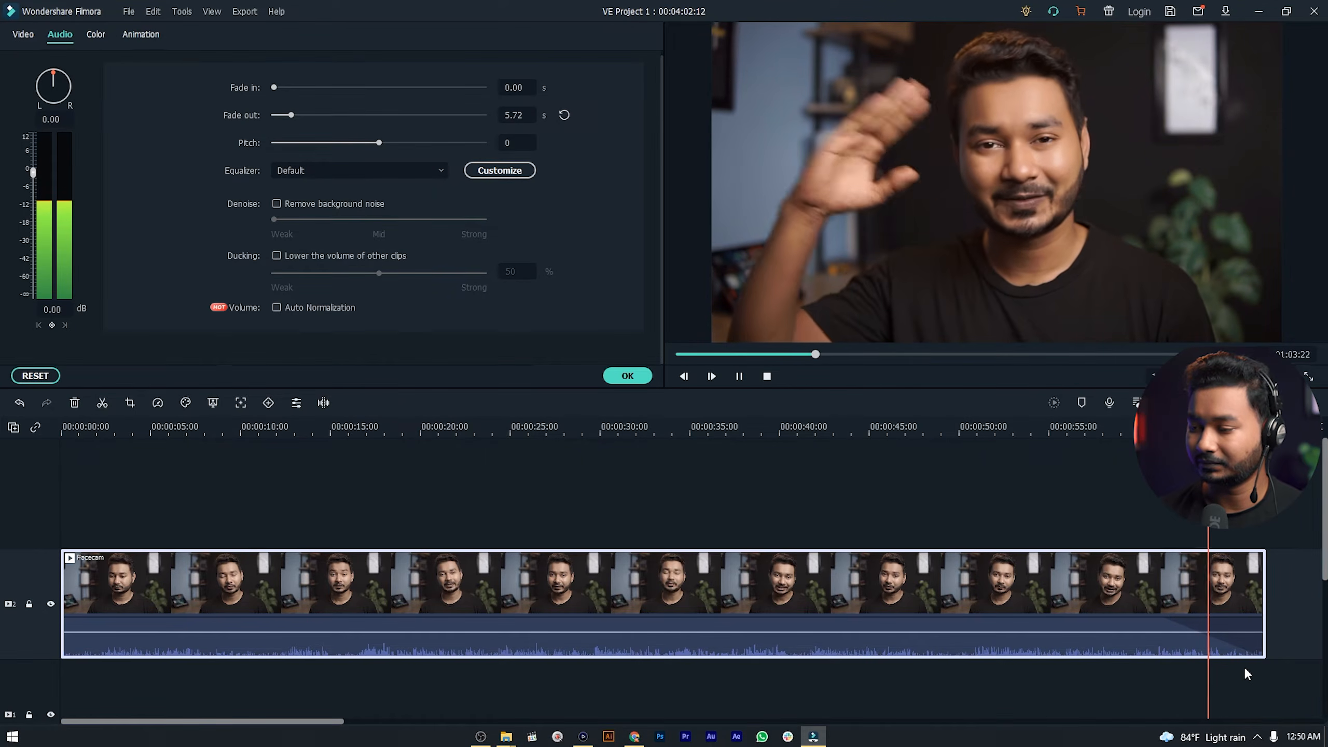
{"action": "key", "text": "space"}
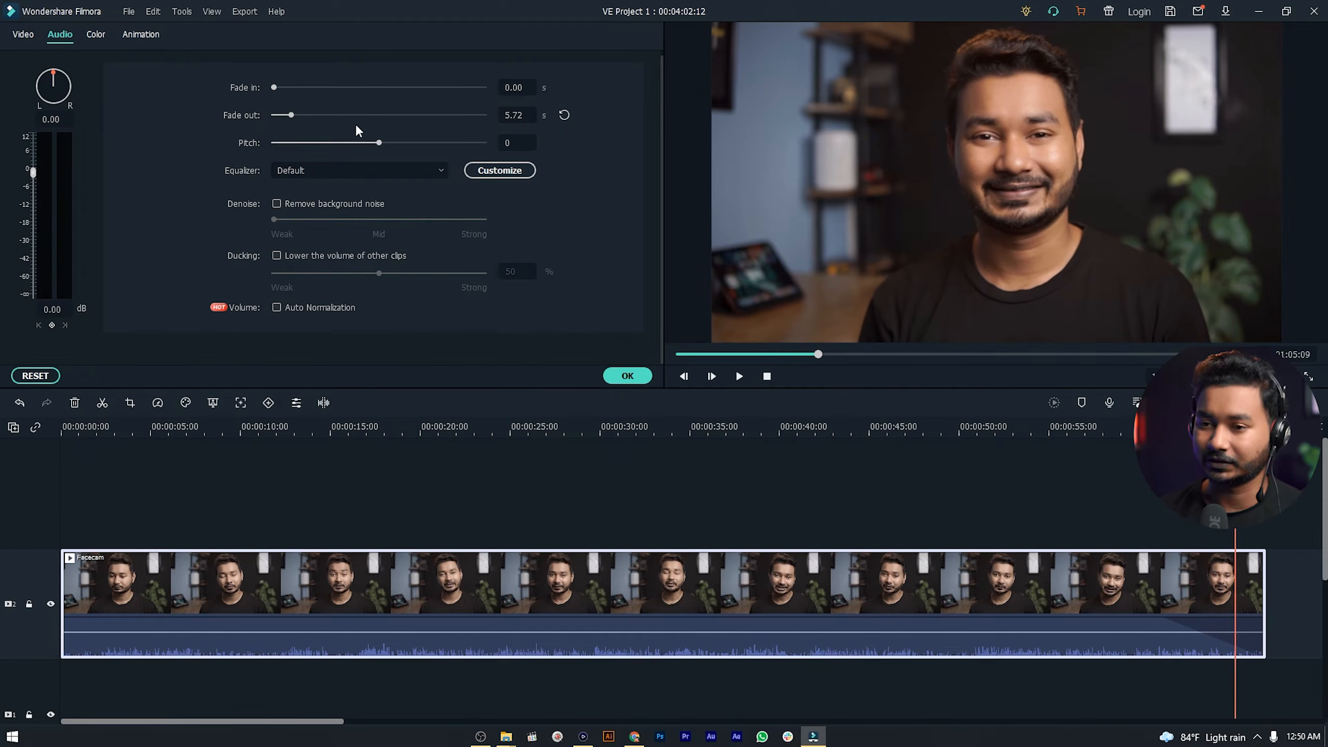
{"action": "left_click_drag", "start_coordinate": [289, 112], "coordinate": [253, 112]}
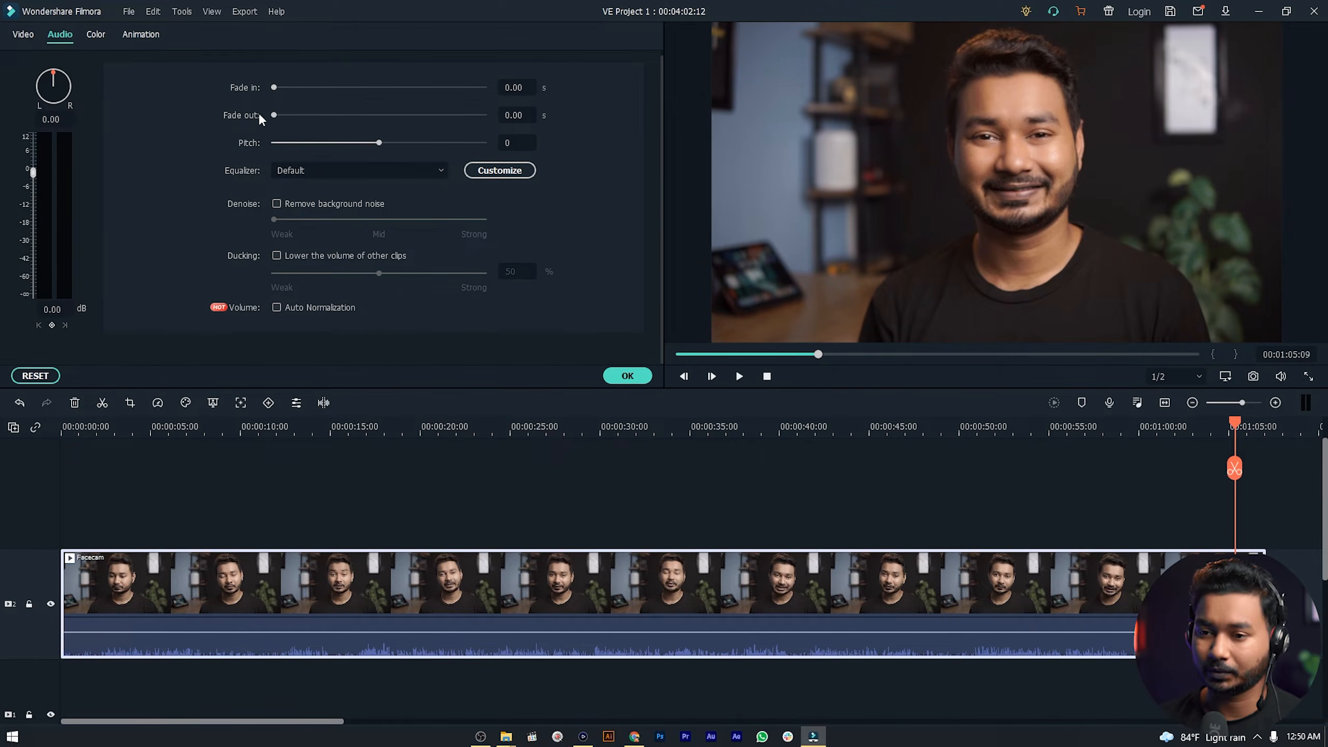
Step: Try the Facecam clip's pitch at -3 with playback from about 17 seconds, and restore the default pitch
{"action": "left_click", "coordinate": [371, 457]}
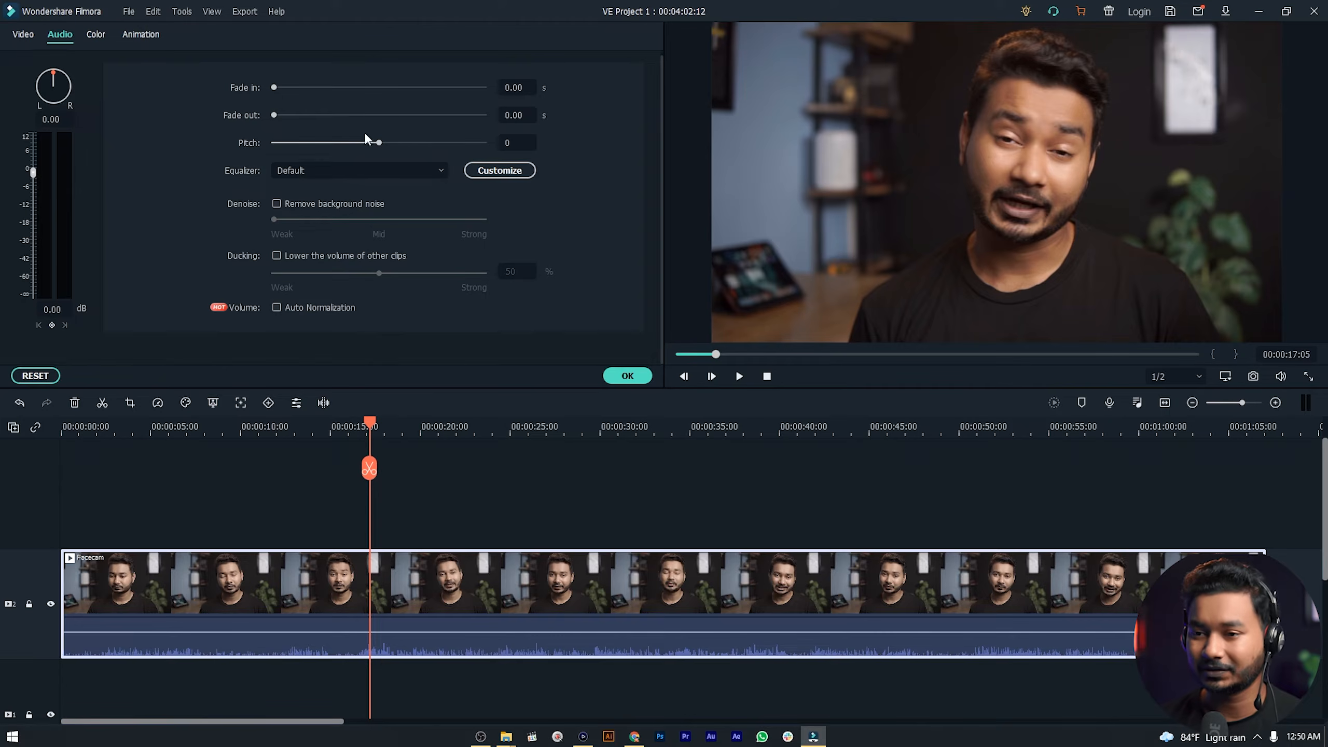
{"action": "left_click_drag", "start_coordinate": [379, 144], "coordinate": [373, 145]}
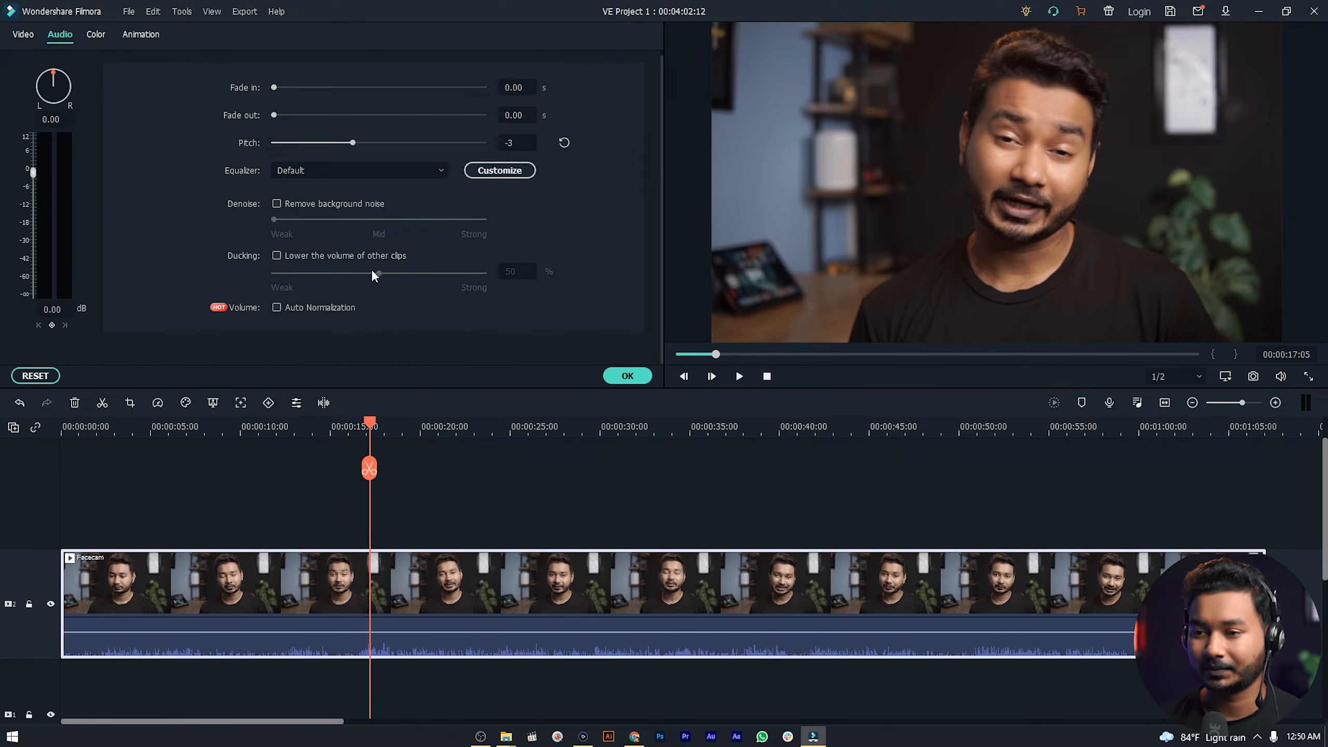
{"action": "key", "text": "space"}
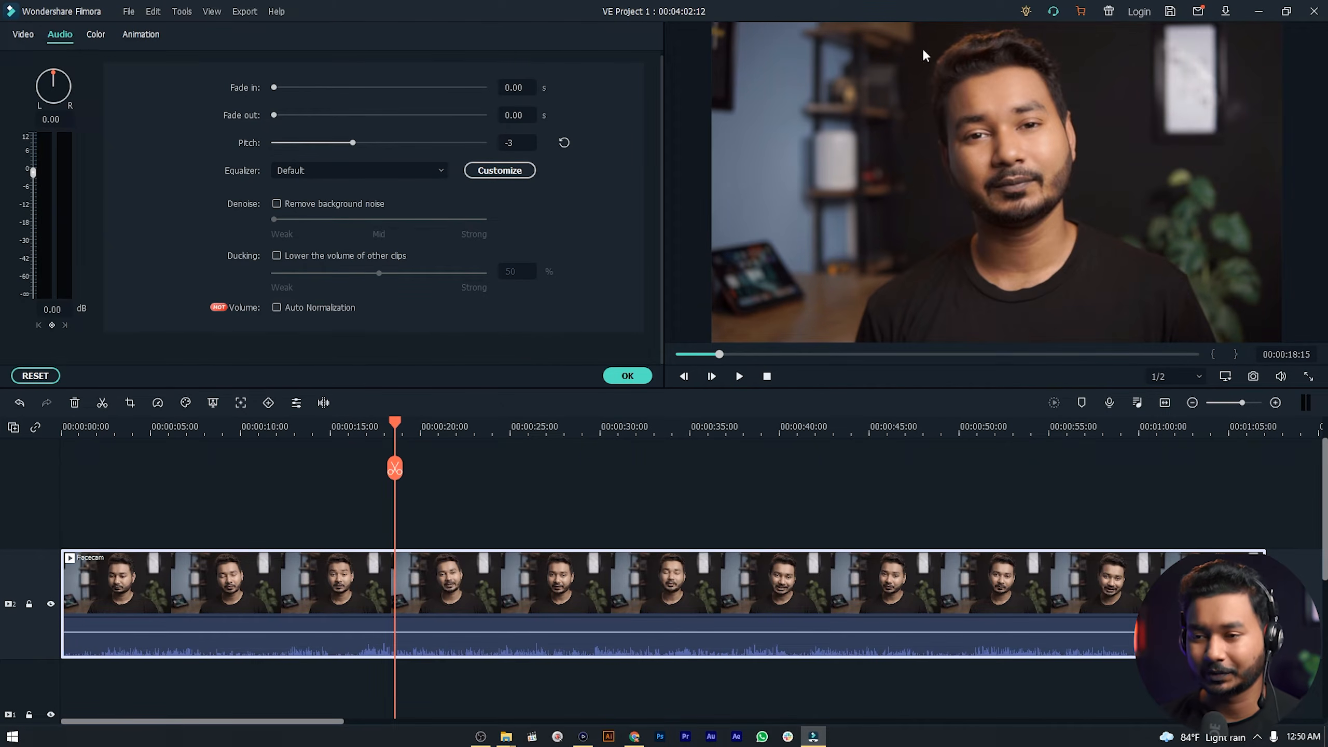
{"action": "left_click", "coordinate": [564, 143]}
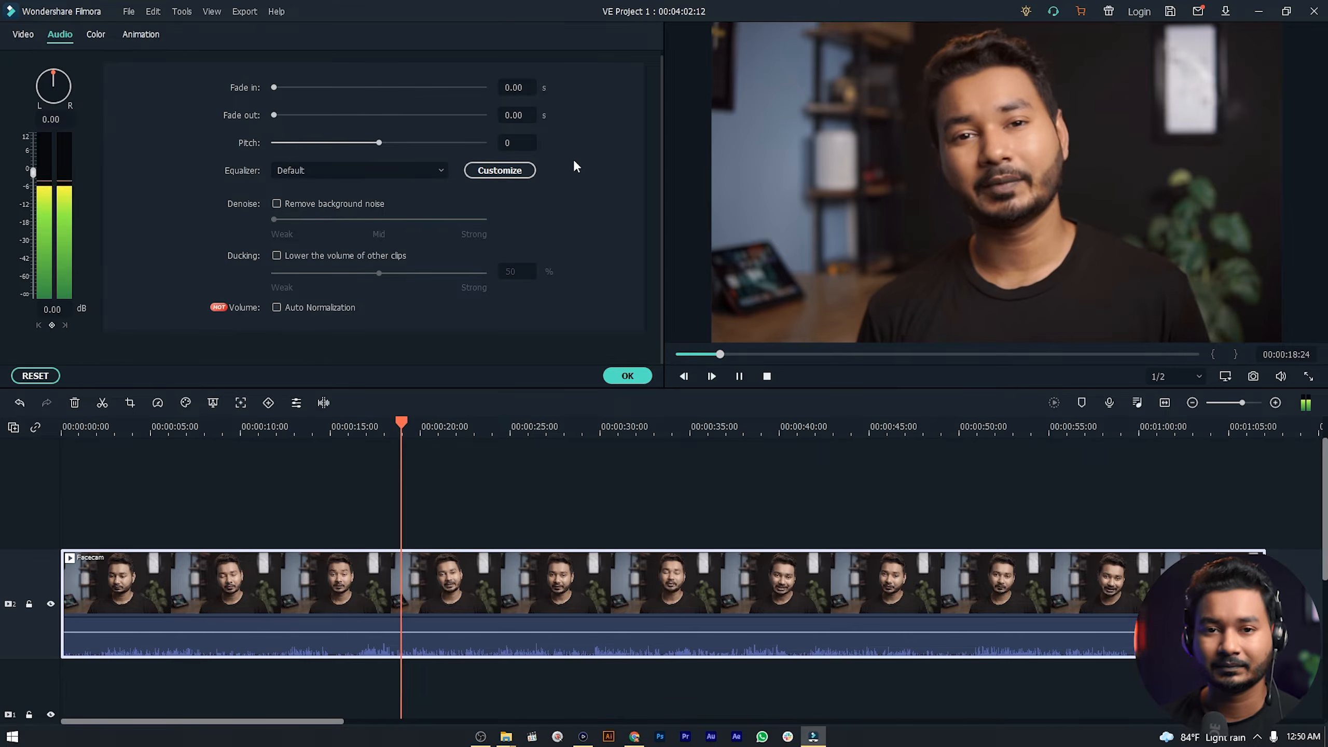
{"action": "key", "text": "space"}
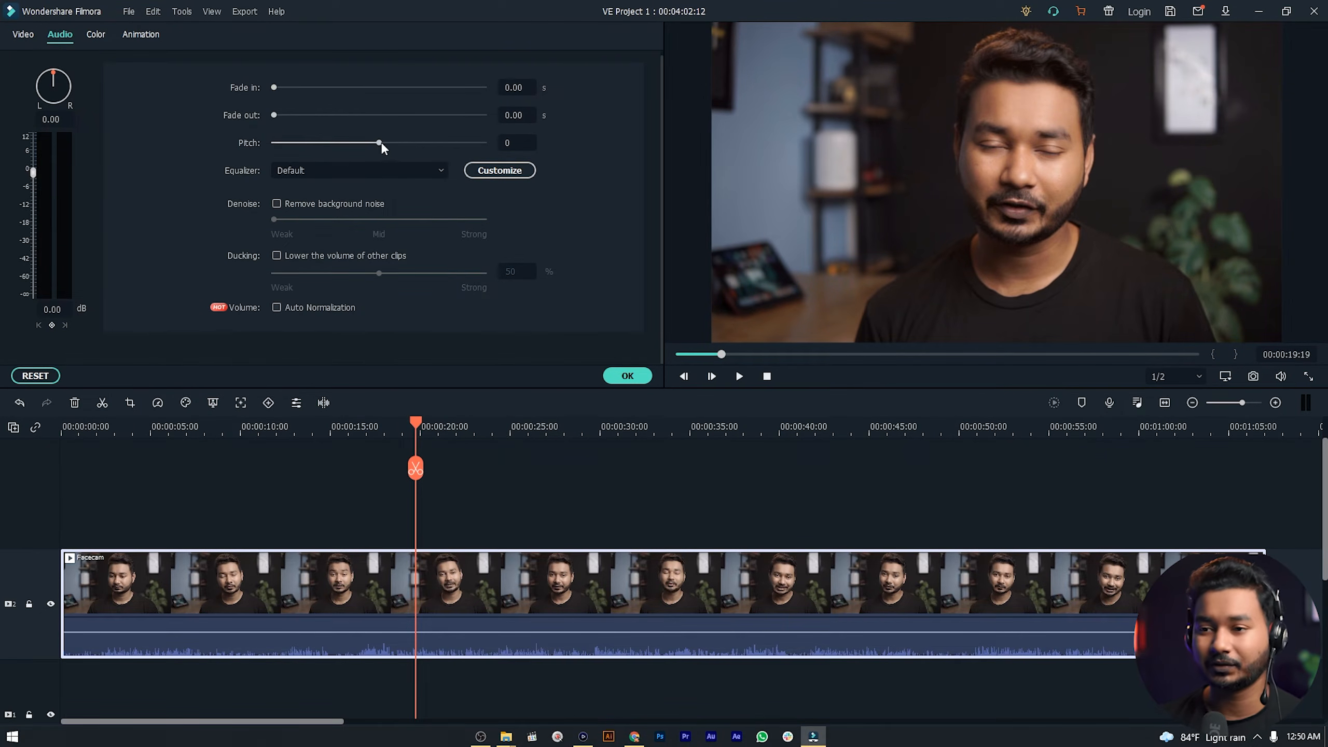
Step: Try the Facecam clip's pitch at 2 with a short playback, and restore the default pitch
{"action": "left_click_drag", "start_coordinate": [383, 145], "coordinate": [389, 144]}
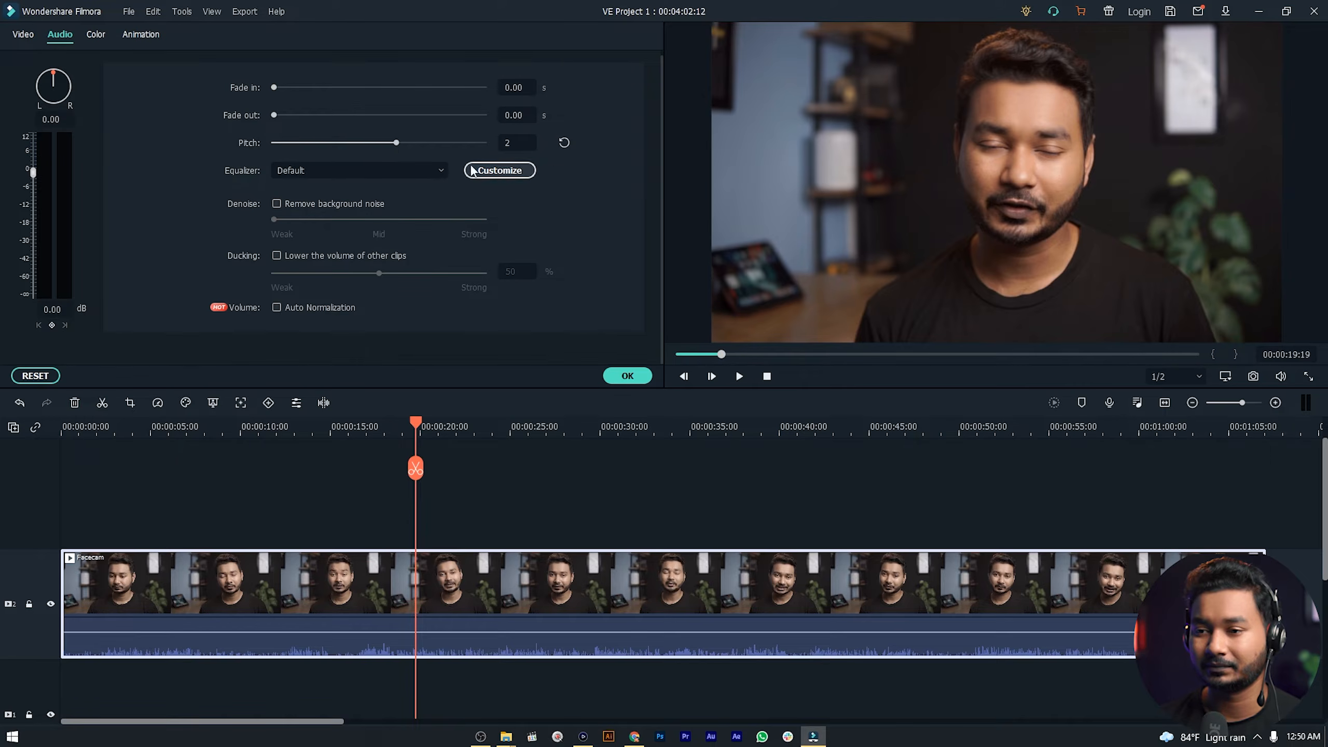
{"action": "key", "text": "space"}
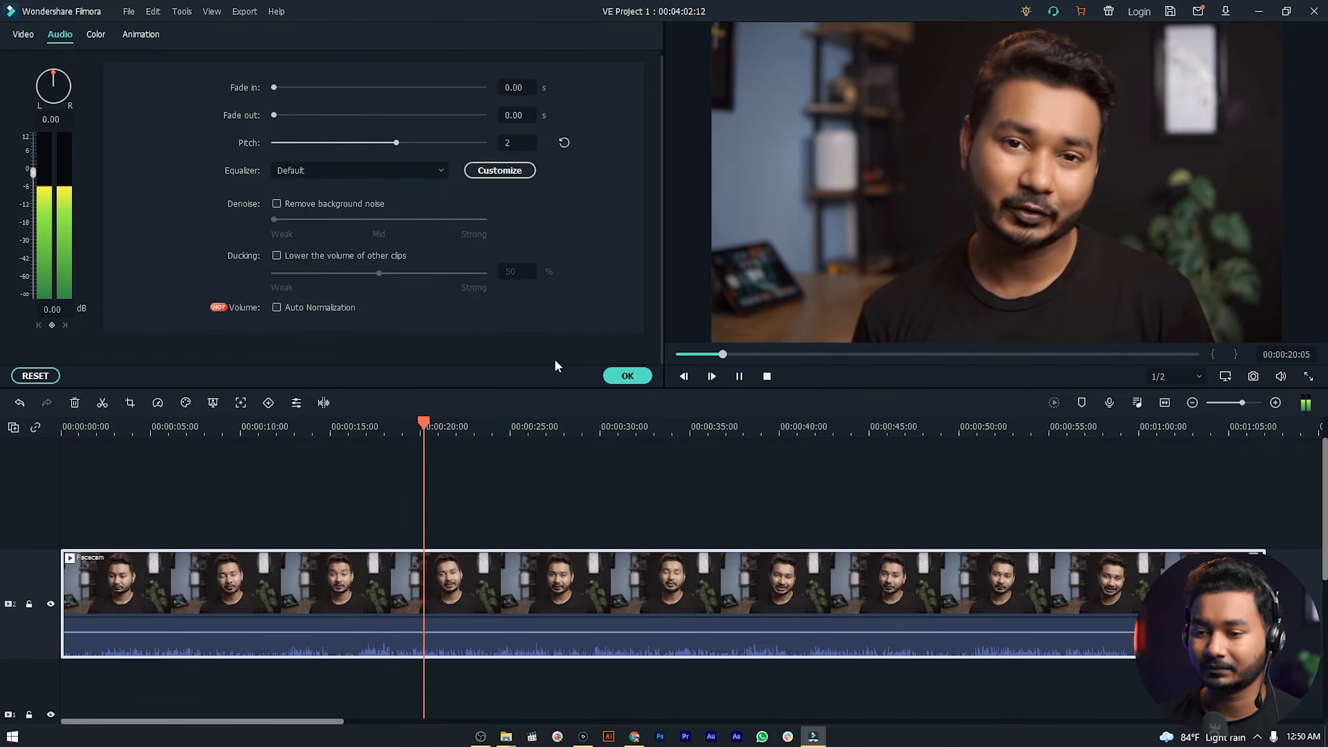
{"action": "key", "text": "space"}
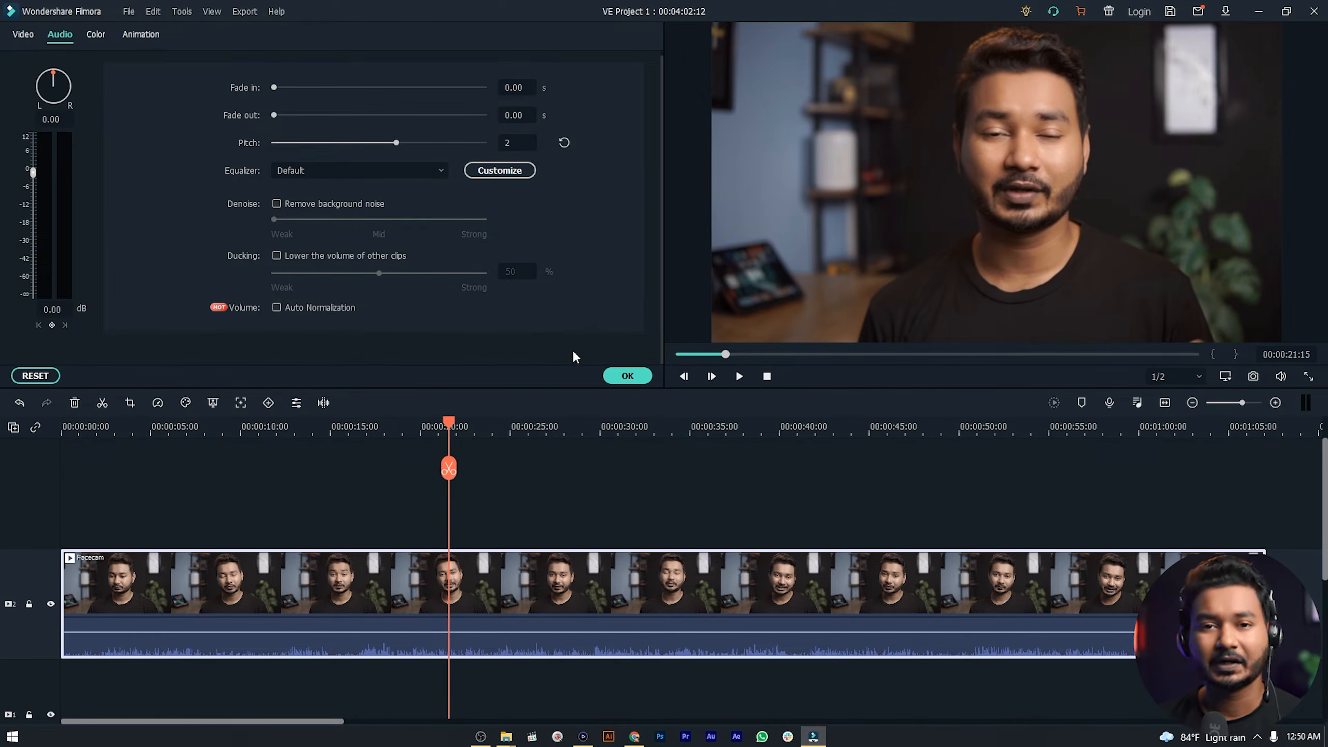
{"action": "left_click", "coordinate": [563, 141]}
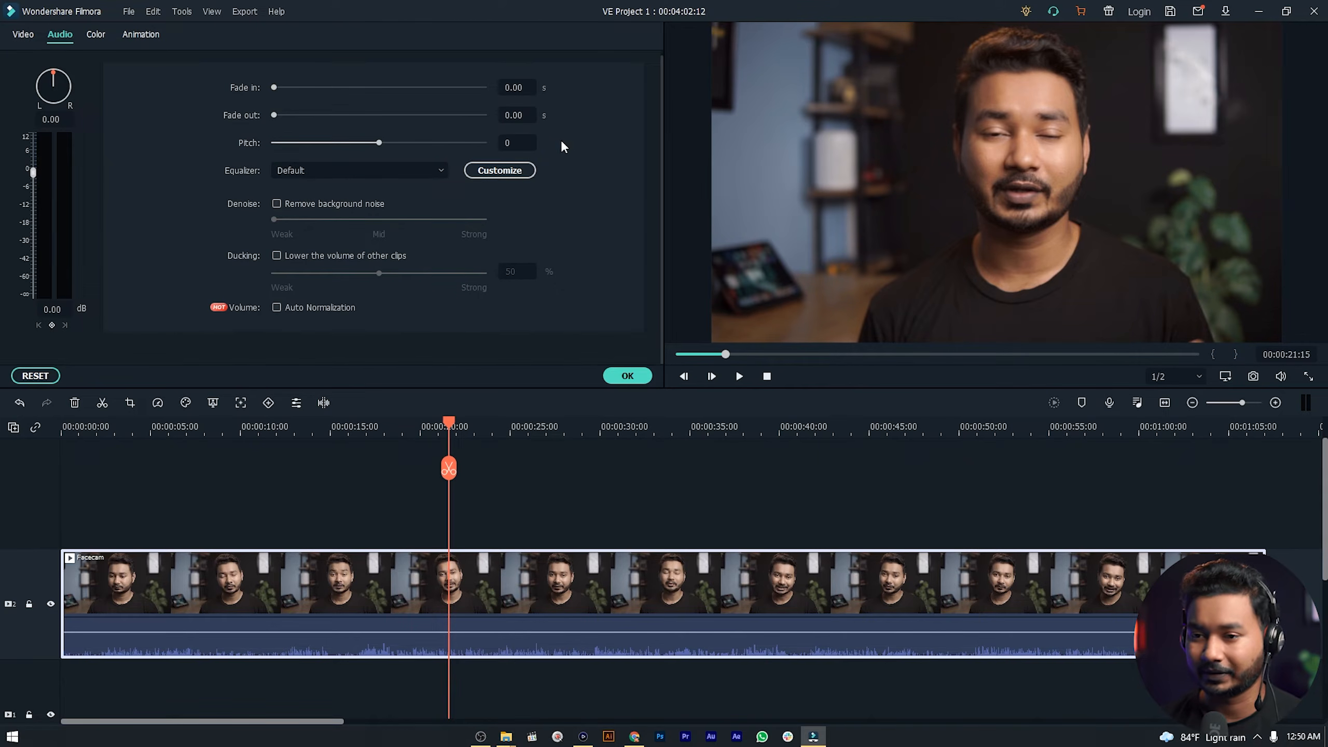
Step: Look through the equalizer presets and open the custom equalizer for the Facecam clip, keeping the Default preset
{"action": "left_click", "coordinate": [368, 173]}
{"action": "scroll", "coordinate": [395, 244], "scroll_direction": "down", "scroll_amount": 1}
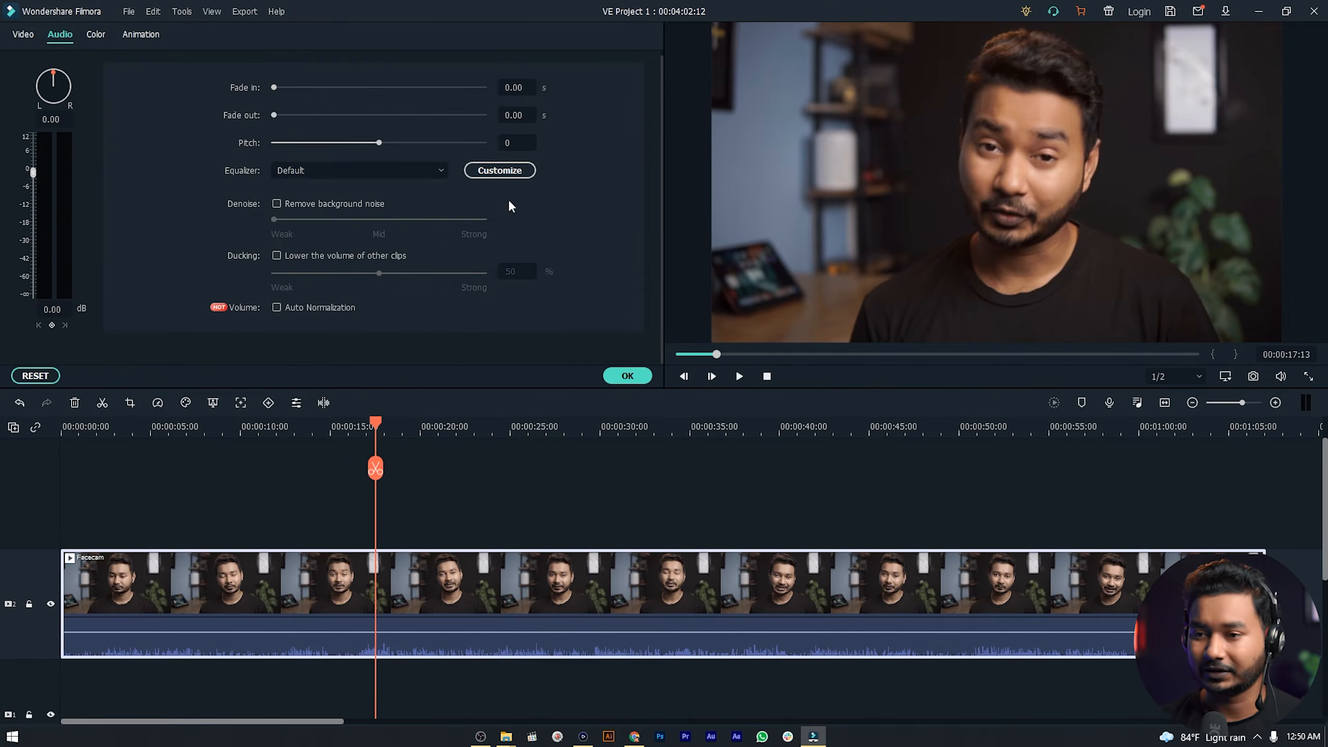
{"action": "left_click", "coordinate": [500, 171]}
{"action": "left_click_drag", "start_coordinate": [650, 228], "coordinate": [480, 222]}
{"action": "left_click", "coordinate": [469, 254]}
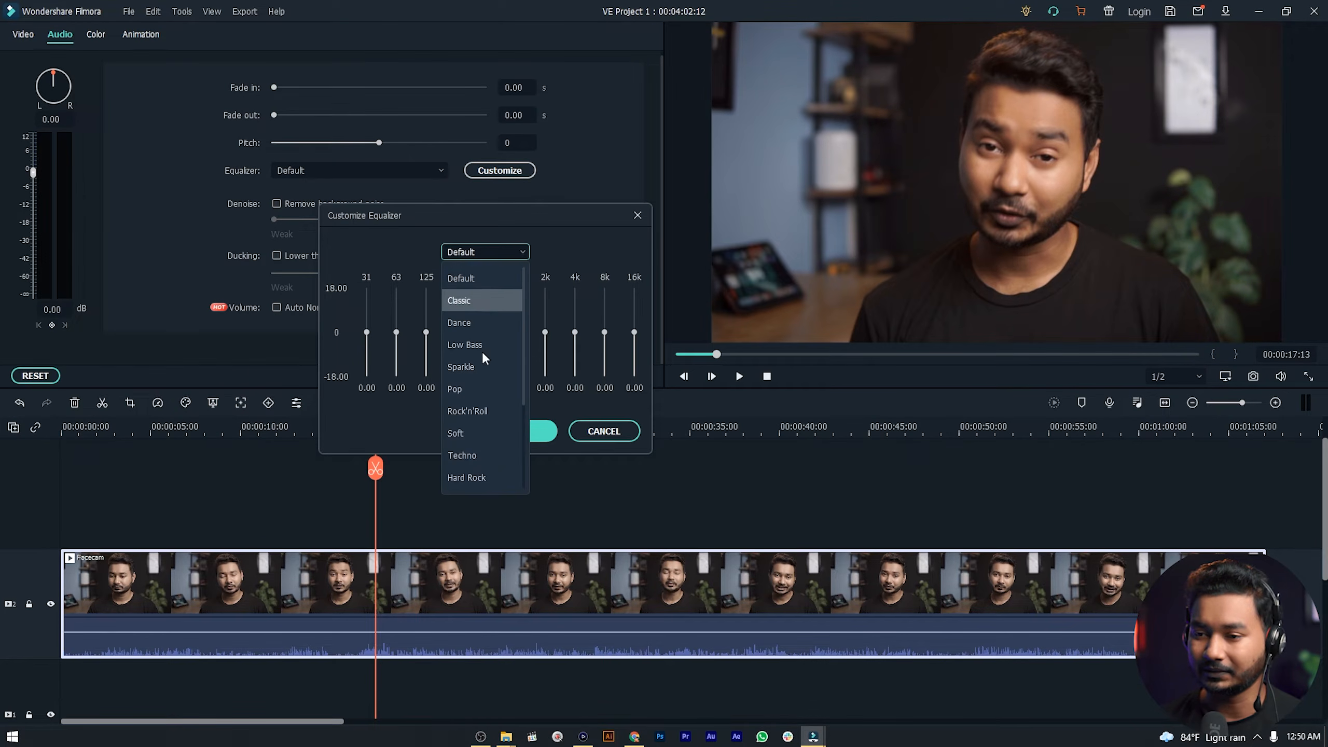
{"action": "left_click", "coordinate": [490, 278]}
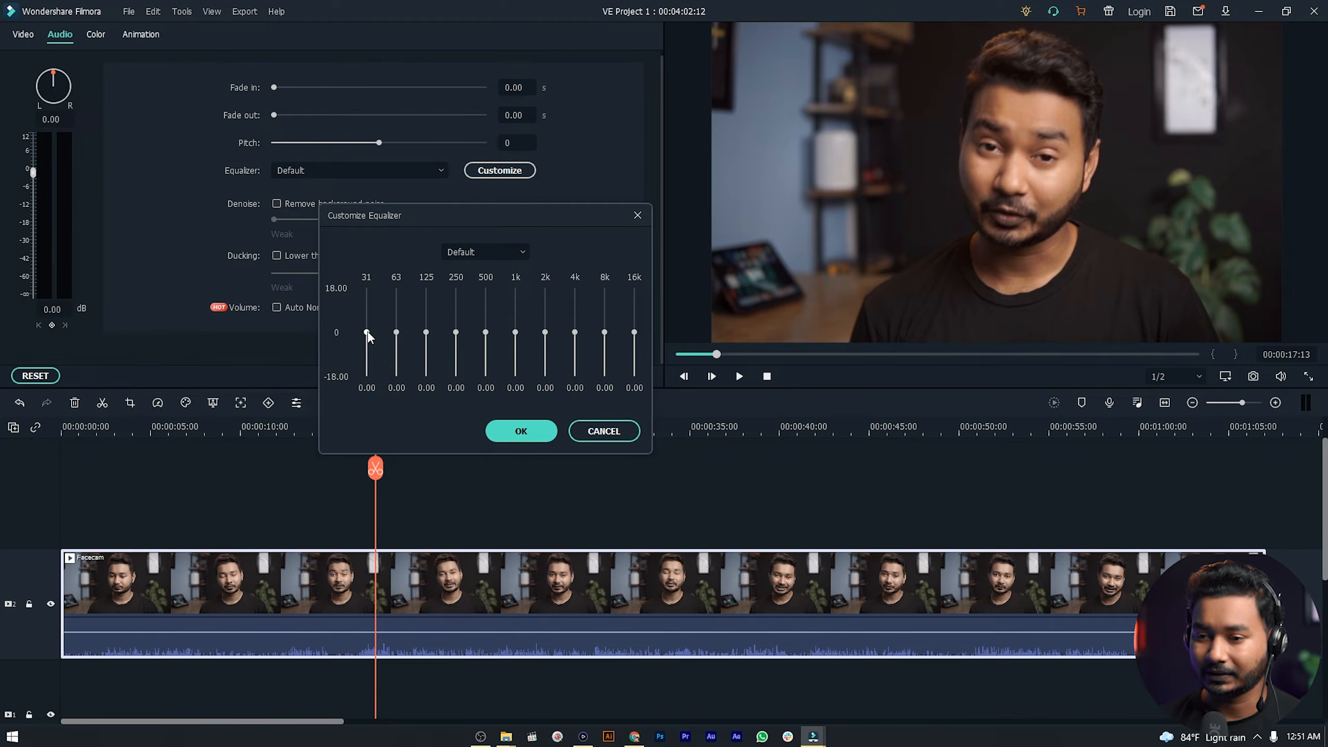
Step: Set the equalizer's 31 band to -18.00, 63 to -7.20, 8k to 9.00 and 16k to 15.60 while listening to playback
{"action": "left_click_drag", "start_coordinate": [367, 333], "coordinate": [397, 349]}
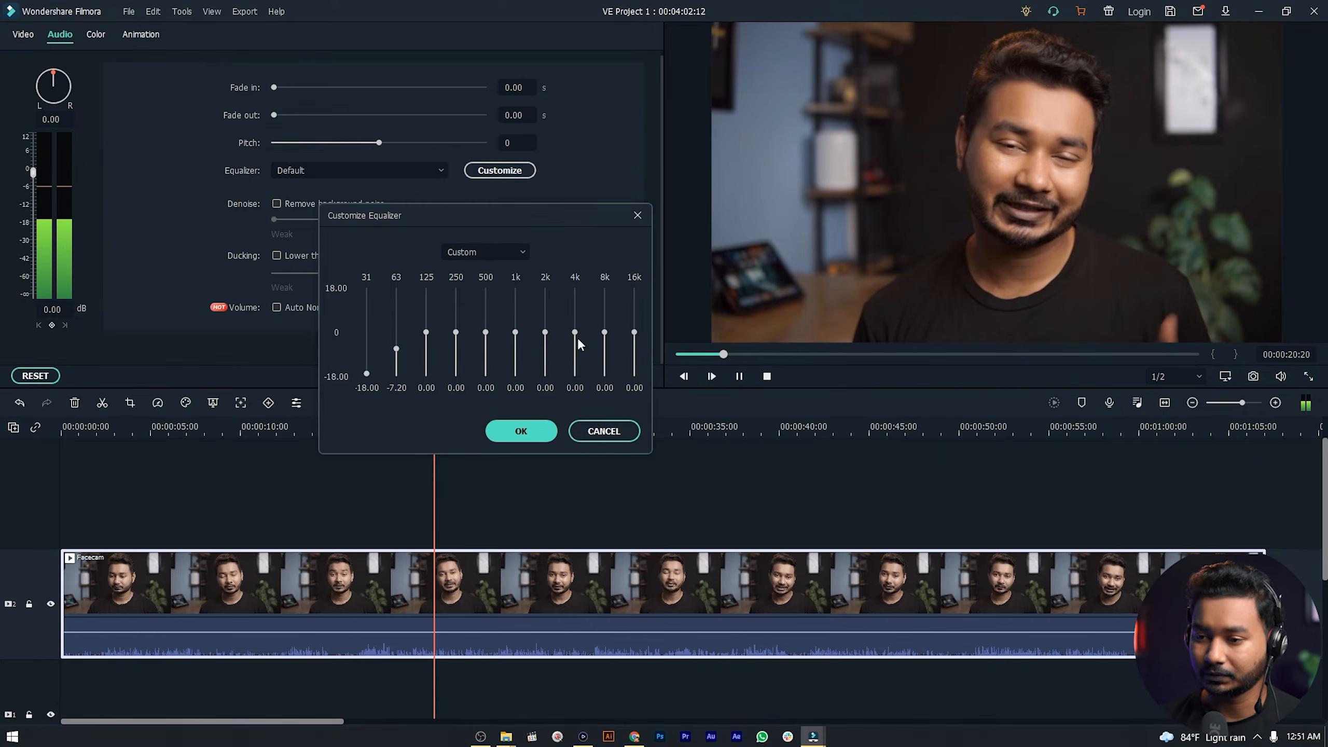
{"action": "mouse_move", "coordinate": [606, 333]}
{"action": "left_mouse_down"}
{"action": "mouse_move", "coordinate": [605, 307]}
{"action": "mouse_move", "coordinate": [636, 300]}
{"action": "mouse_move", "coordinate": [606, 311]}
{"action": "left_mouse_up"}
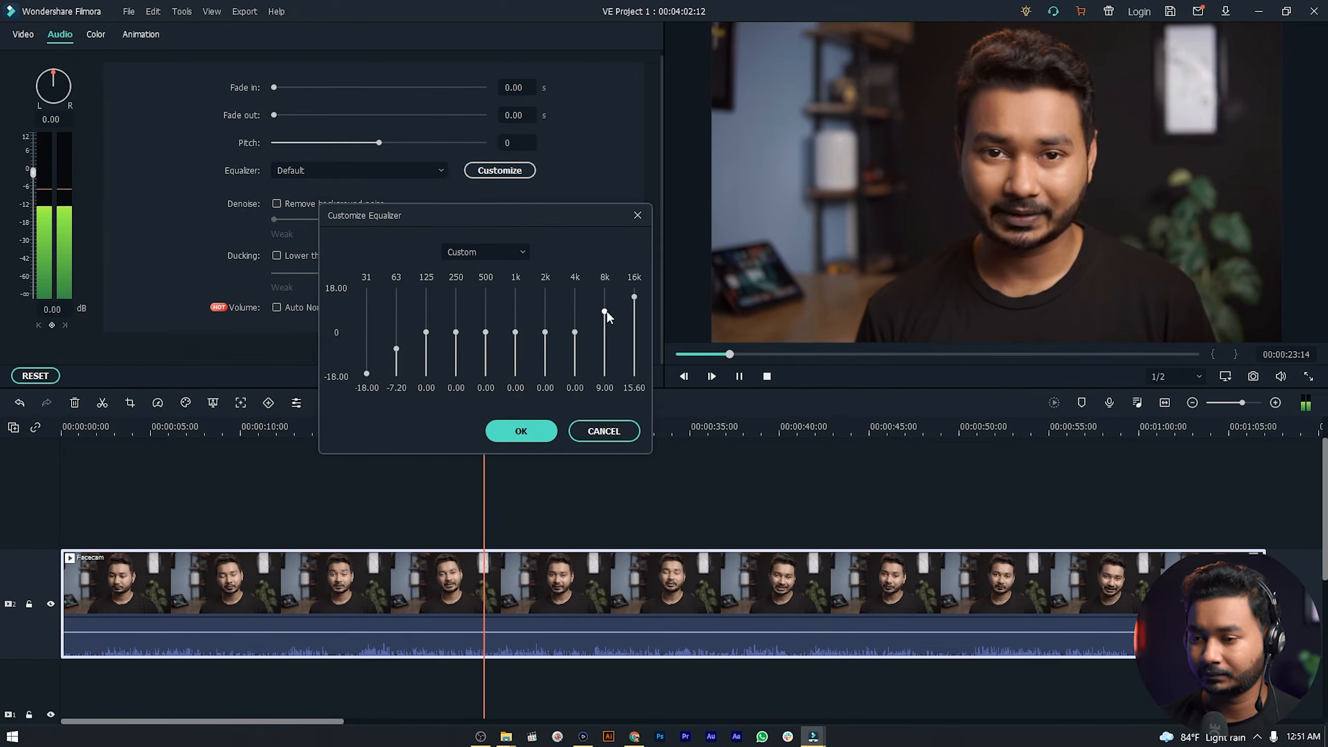
{"action": "key", "text": "space"}
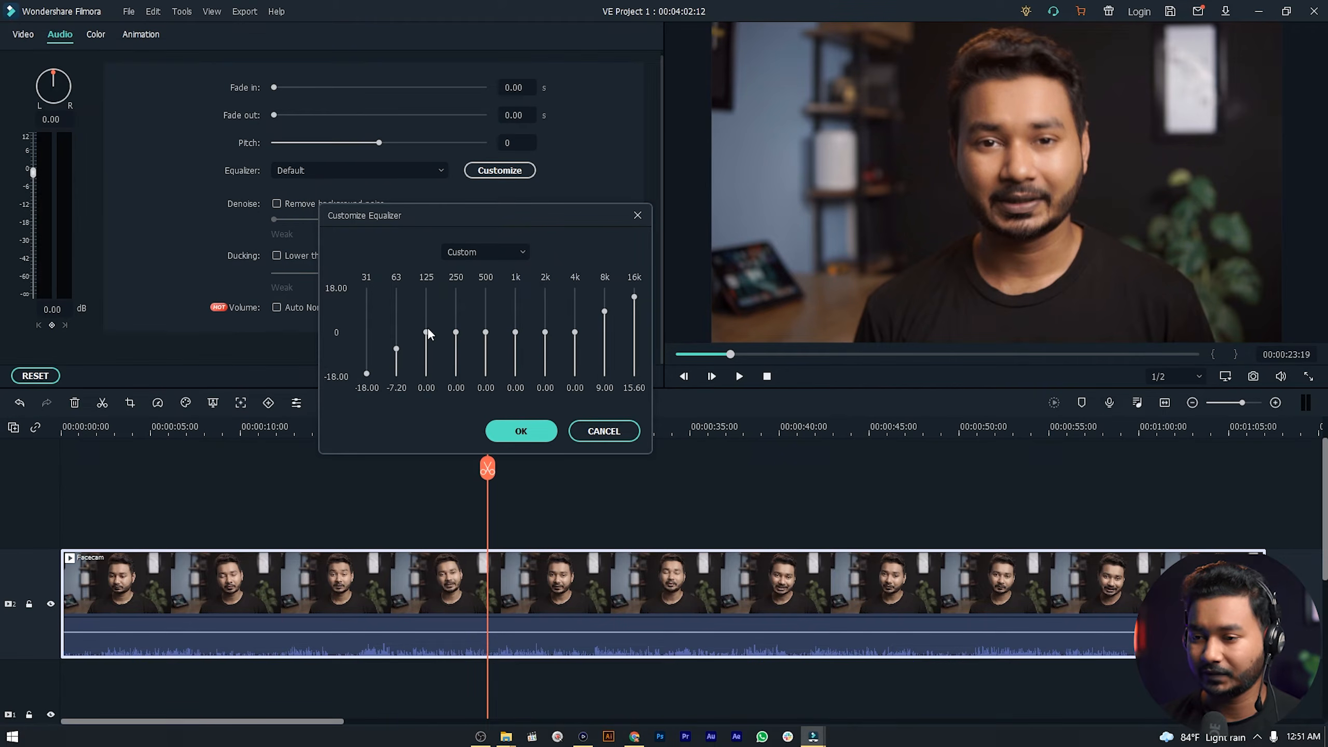
Step: Lower the 125 band to -0.90, 250 to -2.40 and 500 to -3.00, check by playback, and apply the custom equalizer
{"action": "left_click_drag", "start_coordinate": [428, 332], "coordinate": [429, 335]}
{"action": "left_click", "coordinate": [458, 338]}
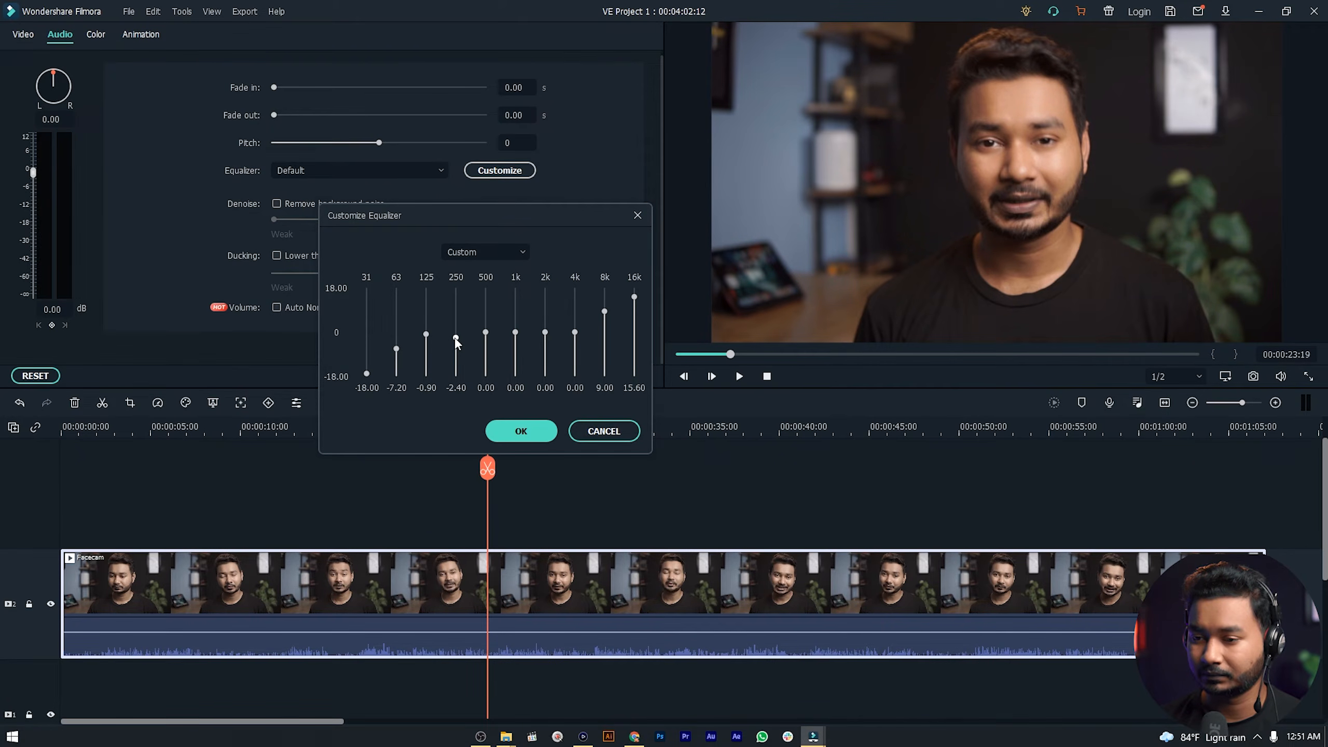
{"action": "left_click_drag", "start_coordinate": [487, 338], "coordinate": [488, 344]}
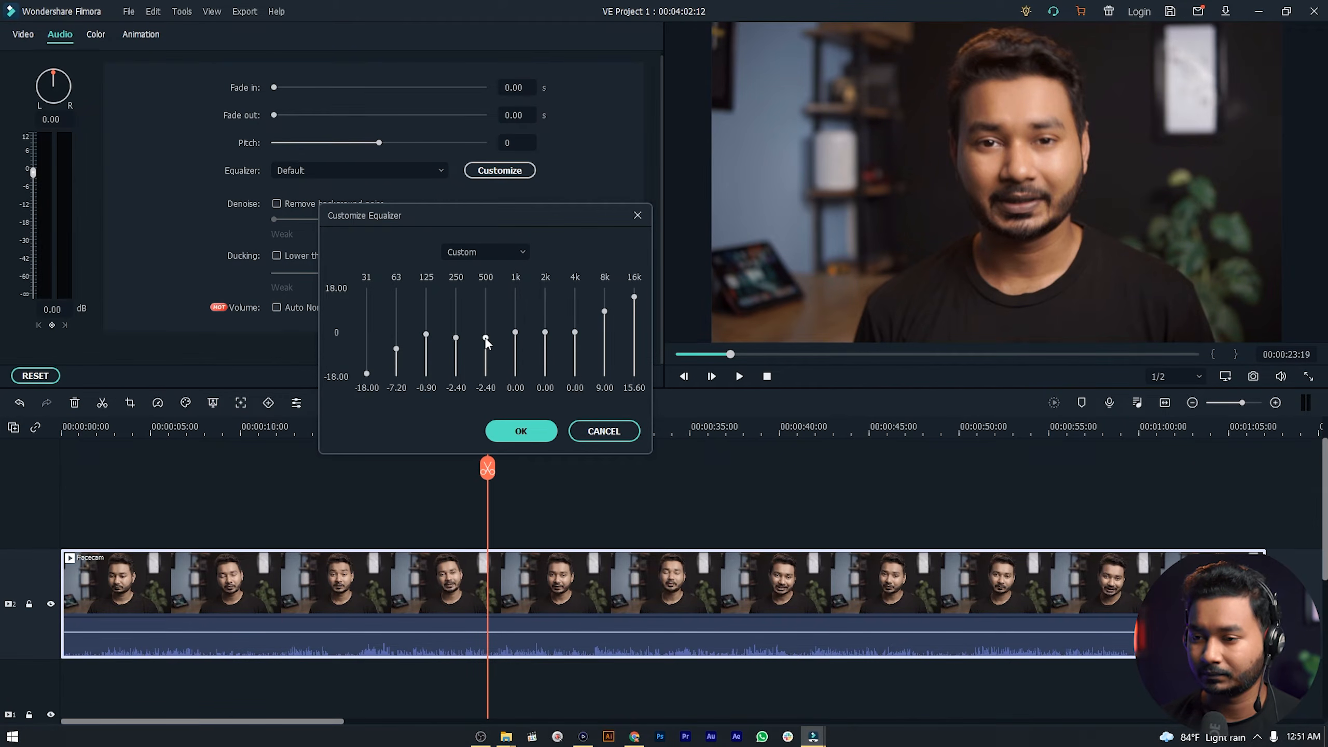
{"action": "key", "text": "space"}
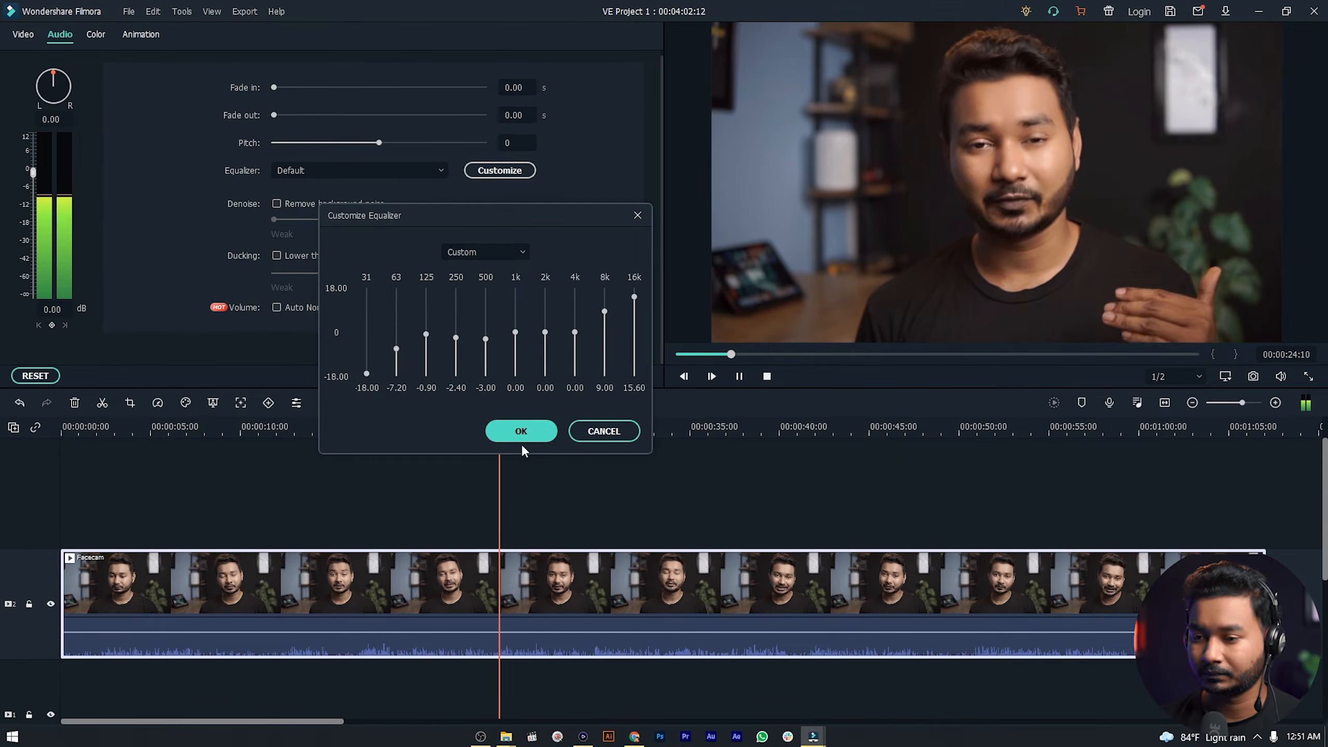
{"action": "key", "text": "space"}
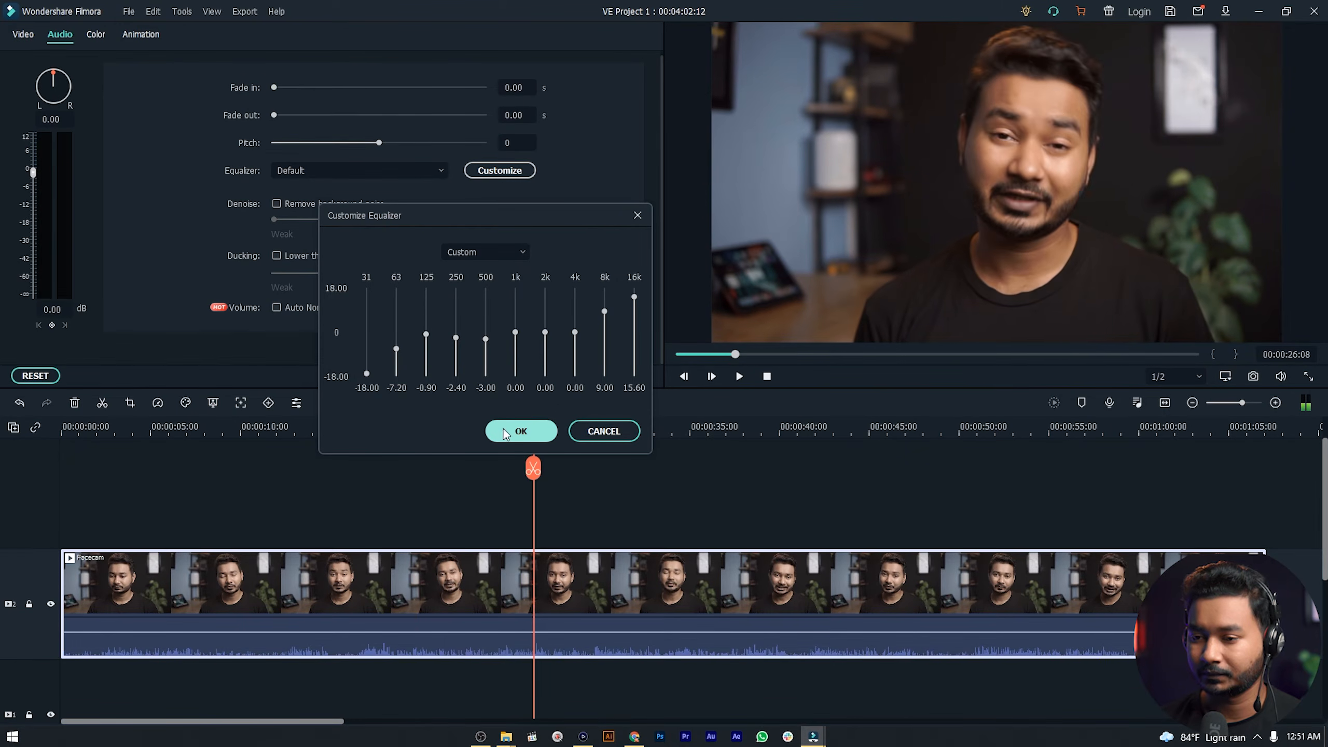
{"action": "left_click", "coordinate": [523, 432]}
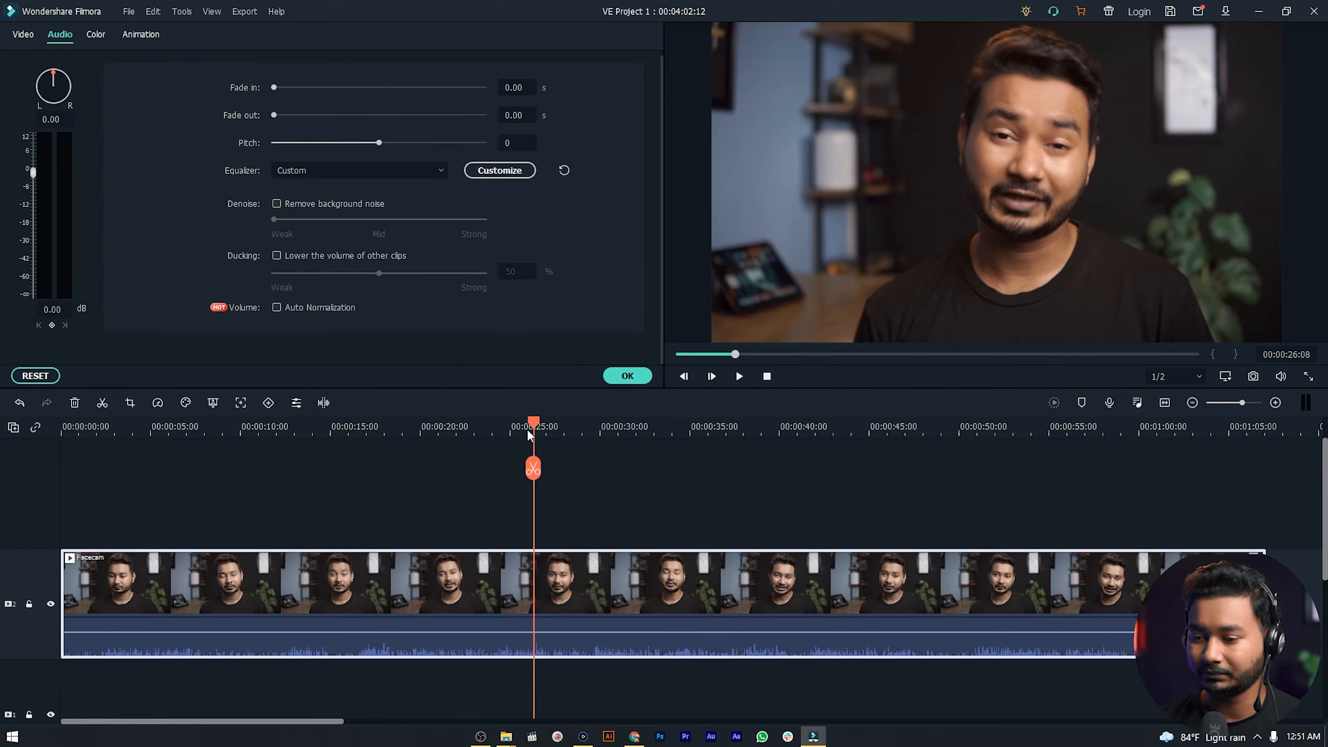
Step: Play the Facecam clip from about 26 seconds to hear the custom equalizer and watch the audio level meter
{"action": "key", "text": "space"}
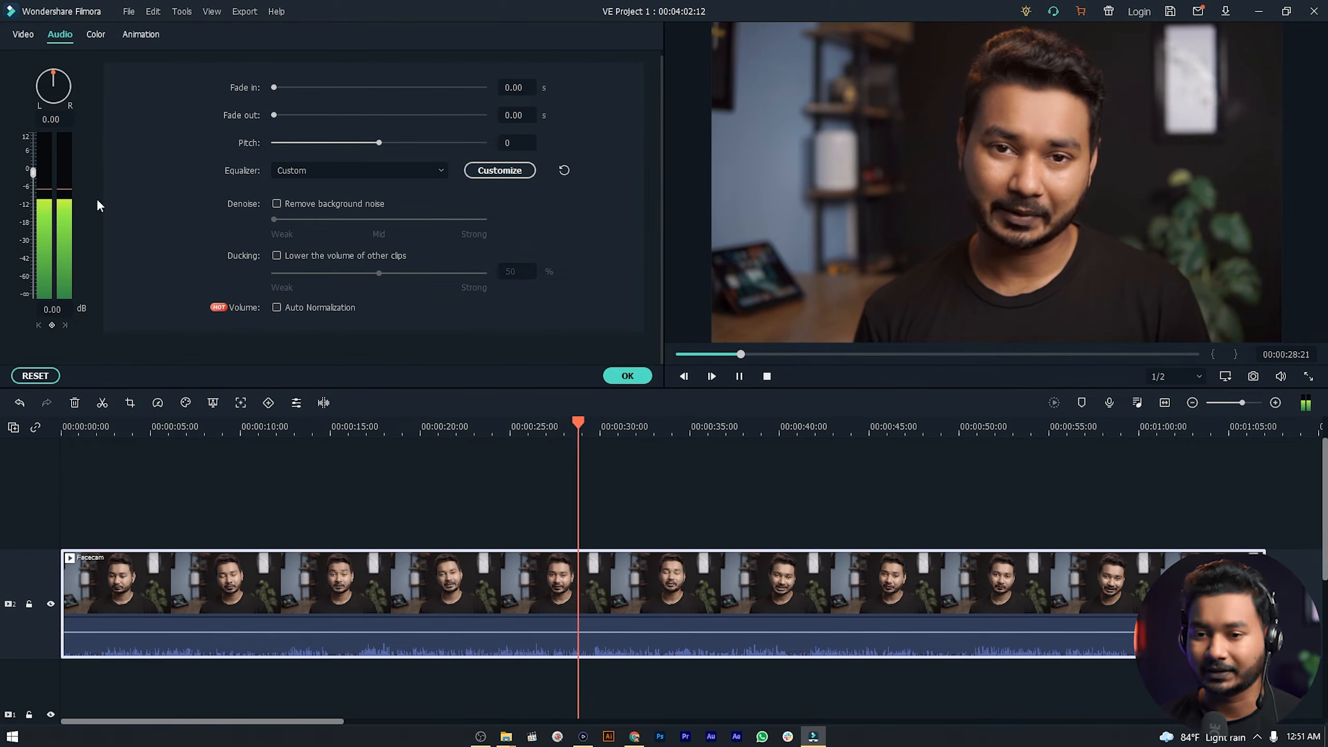
{"action": "key", "text": "space"}
{"action": "key", "text": "space"}
{"action": "key", "text": "space"}
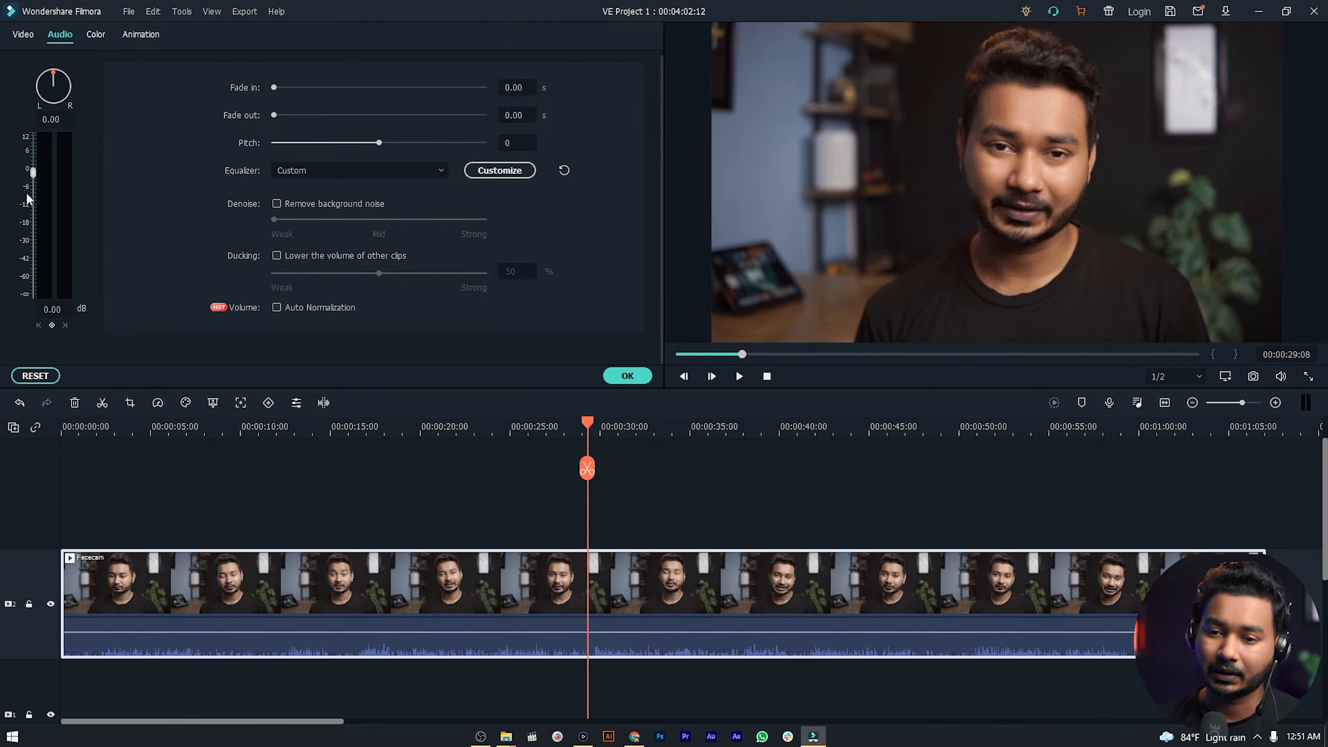
Step: Raise the Facecam clip's volume gradually to 8.63 dB, listening to playback and watching the audio level meter between adjustments
{"action": "key", "text": "space"}
{"action": "key", "text": "space"}
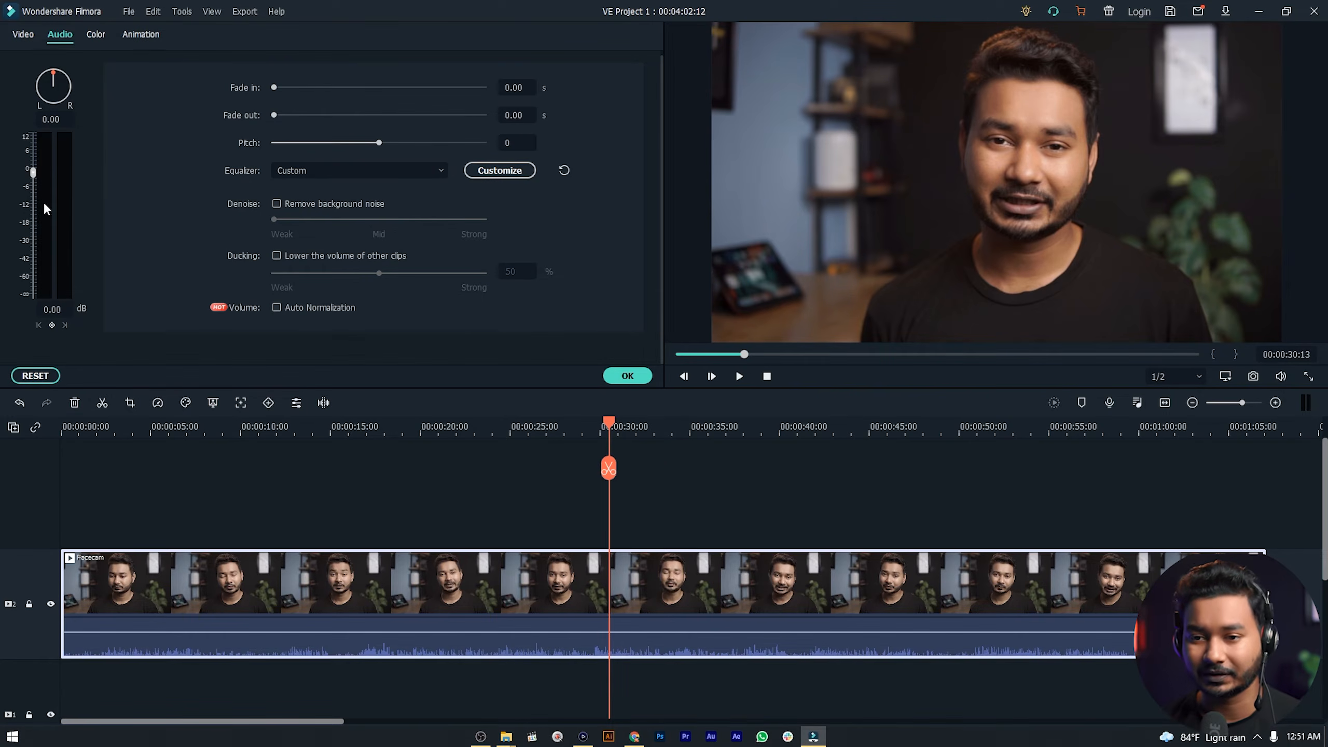
{"action": "mouse_move", "coordinate": [309, 632]}
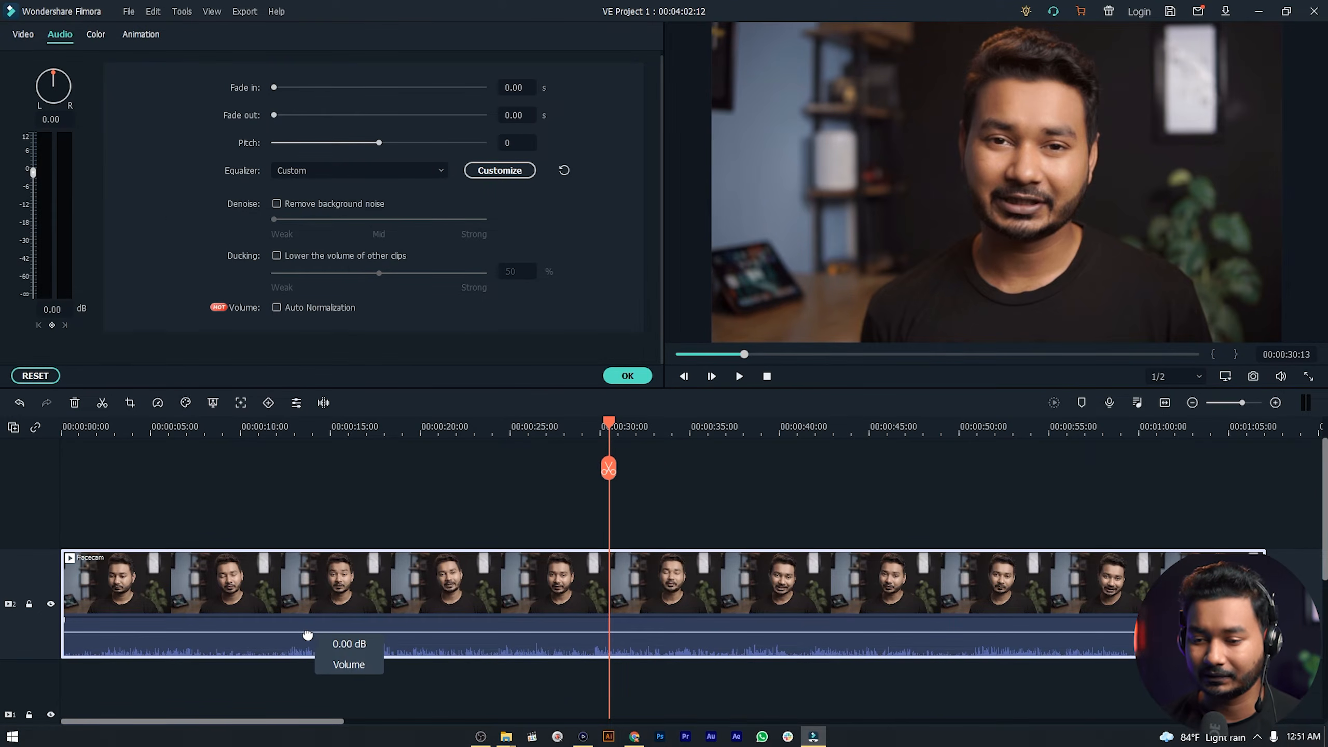
{"action": "left_click_drag", "start_coordinate": [308, 635], "coordinate": [308, 631]}
{"action": "key", "text": "space"}
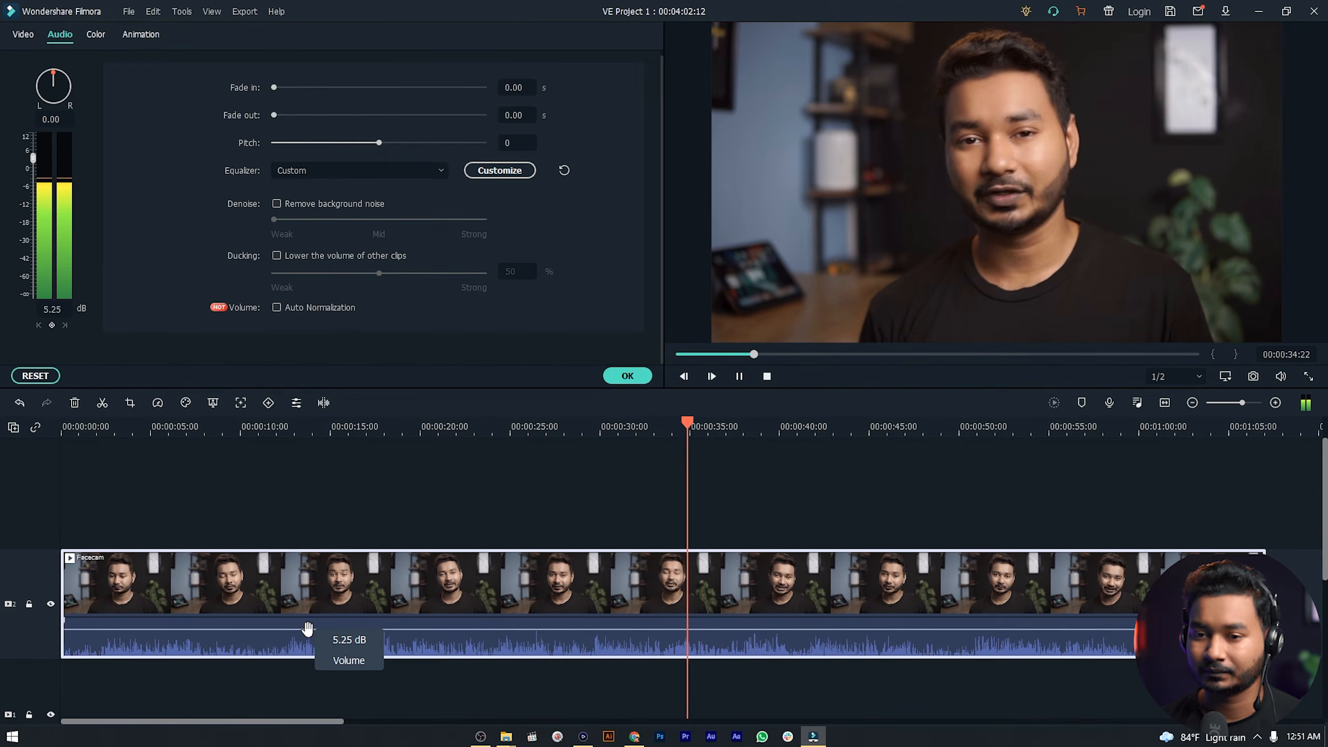
{"action": "key", "text": "space"}
{"action": "left_click_drag", "start_coordinate": [308, 634], "coordinate": [308, 630]}
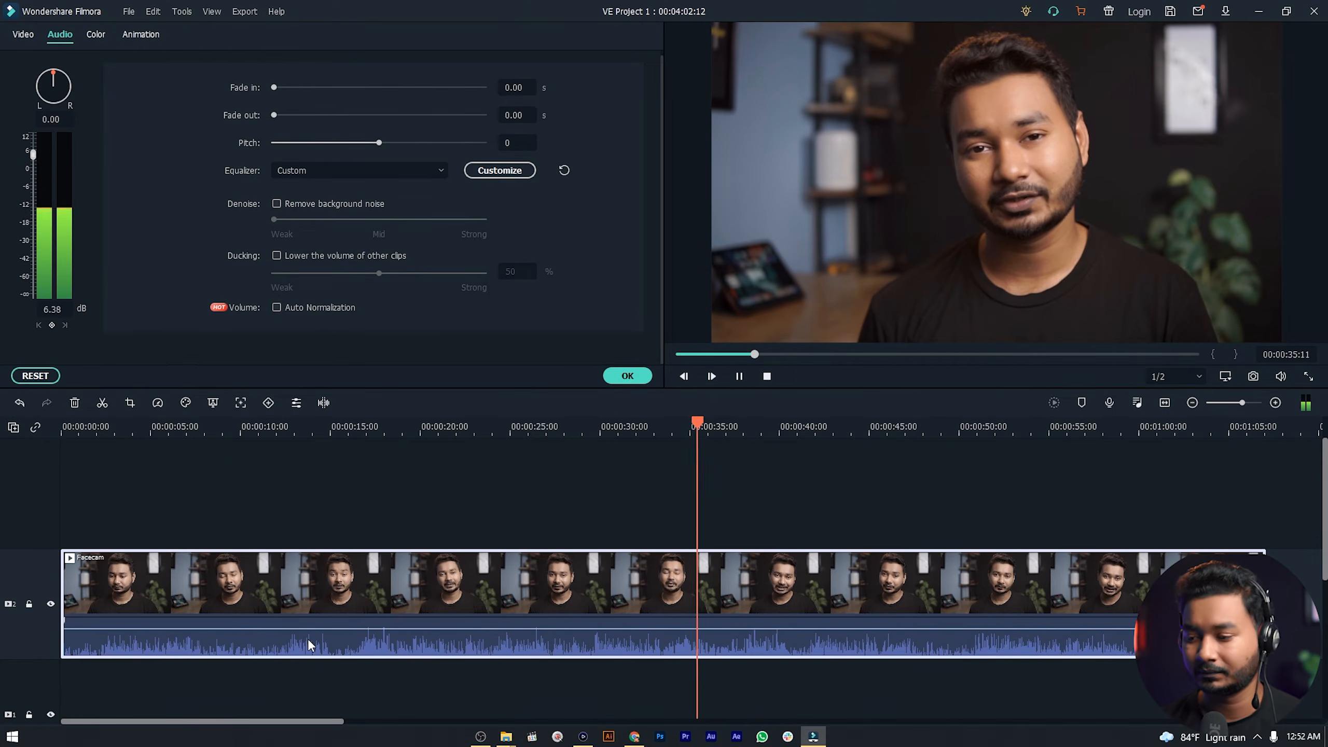
{"action": "left_click_drag", "start_coordinate": [310, 632], "coordinate": [311, 629]}
{"action": "key", "text": "space"}
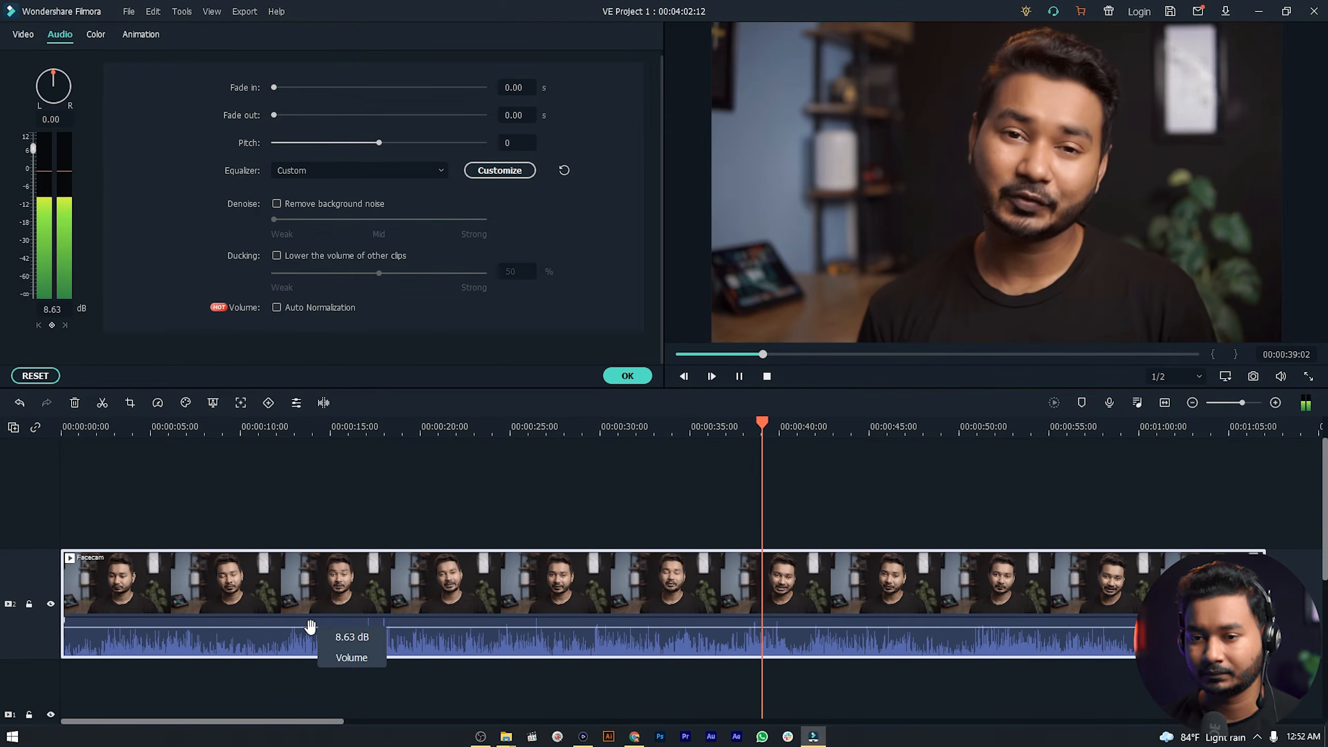
{"action": "key", "text": "space"}
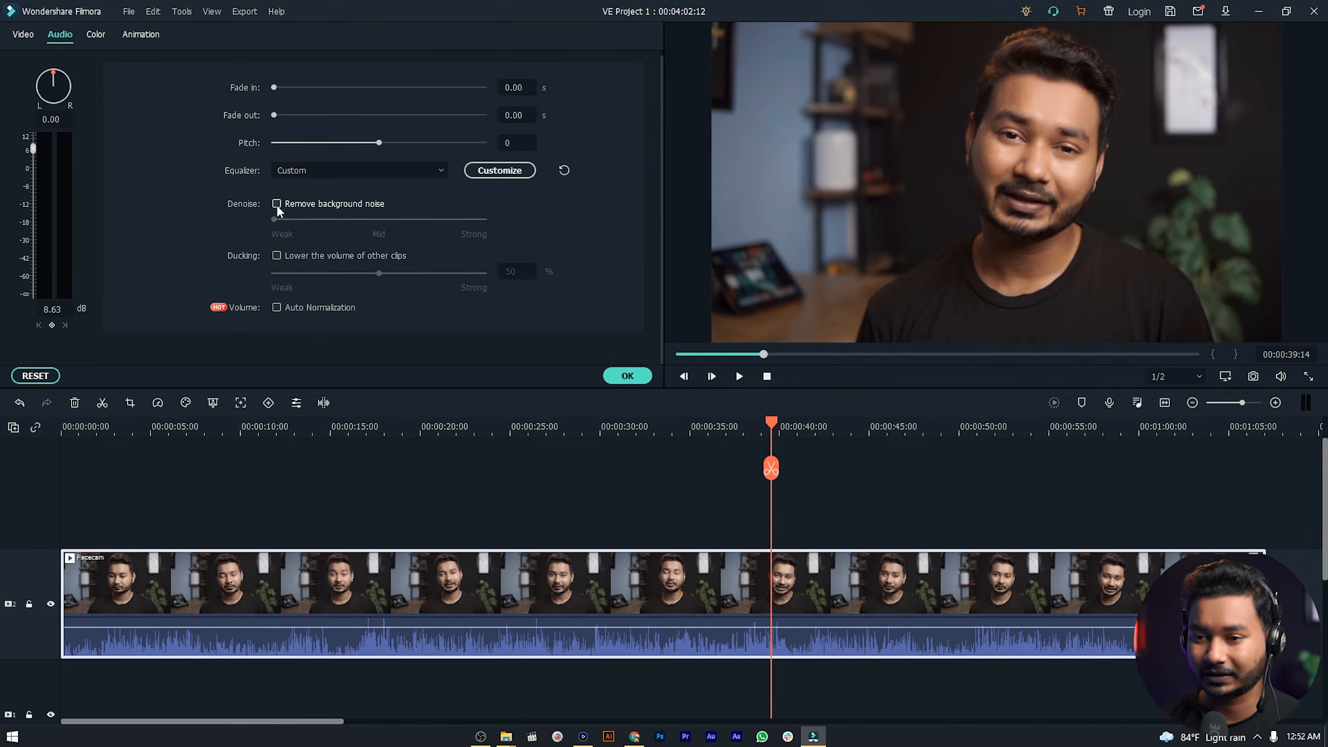
Step: Try background noise removal on the Facecam clip, listen from about 20 seconds, and turn the noise removal off again
{"action": "left_click", "coordinate": [427, 428]}
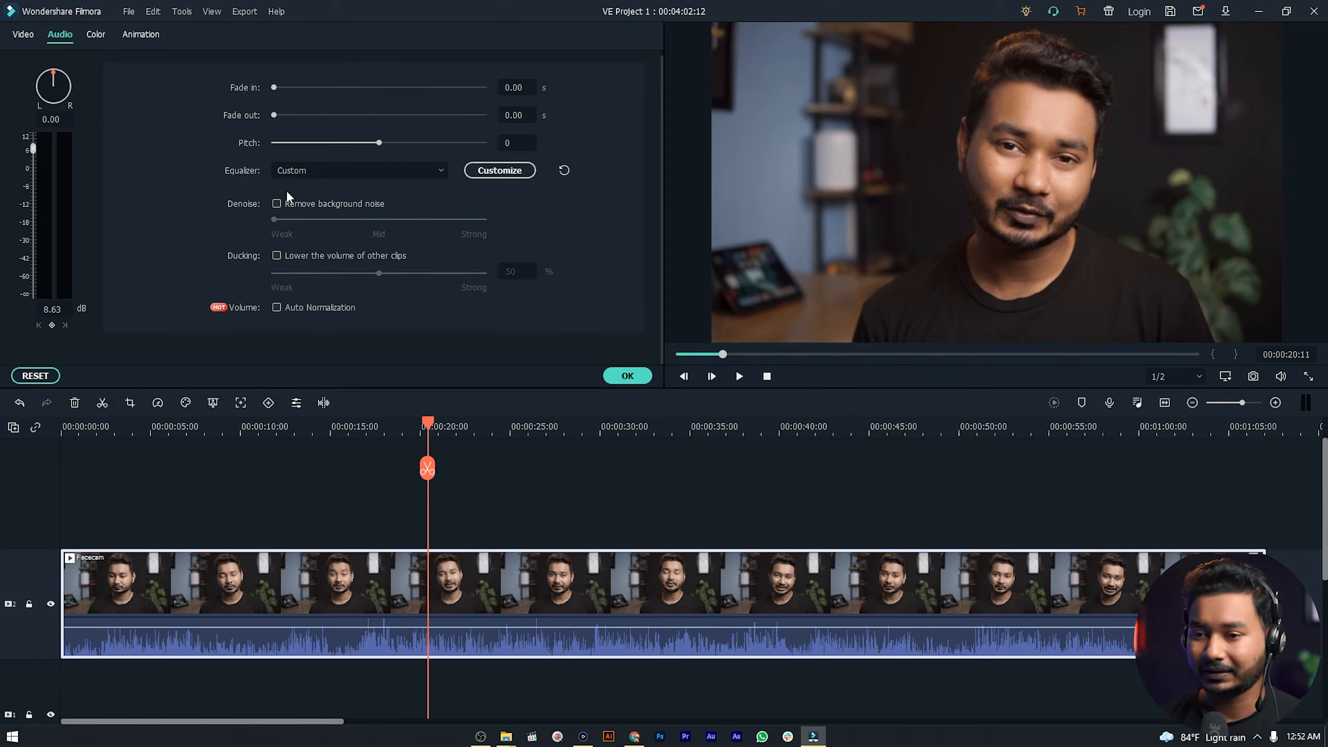
{"action": "left_click", "coordinate": [311, 205]}
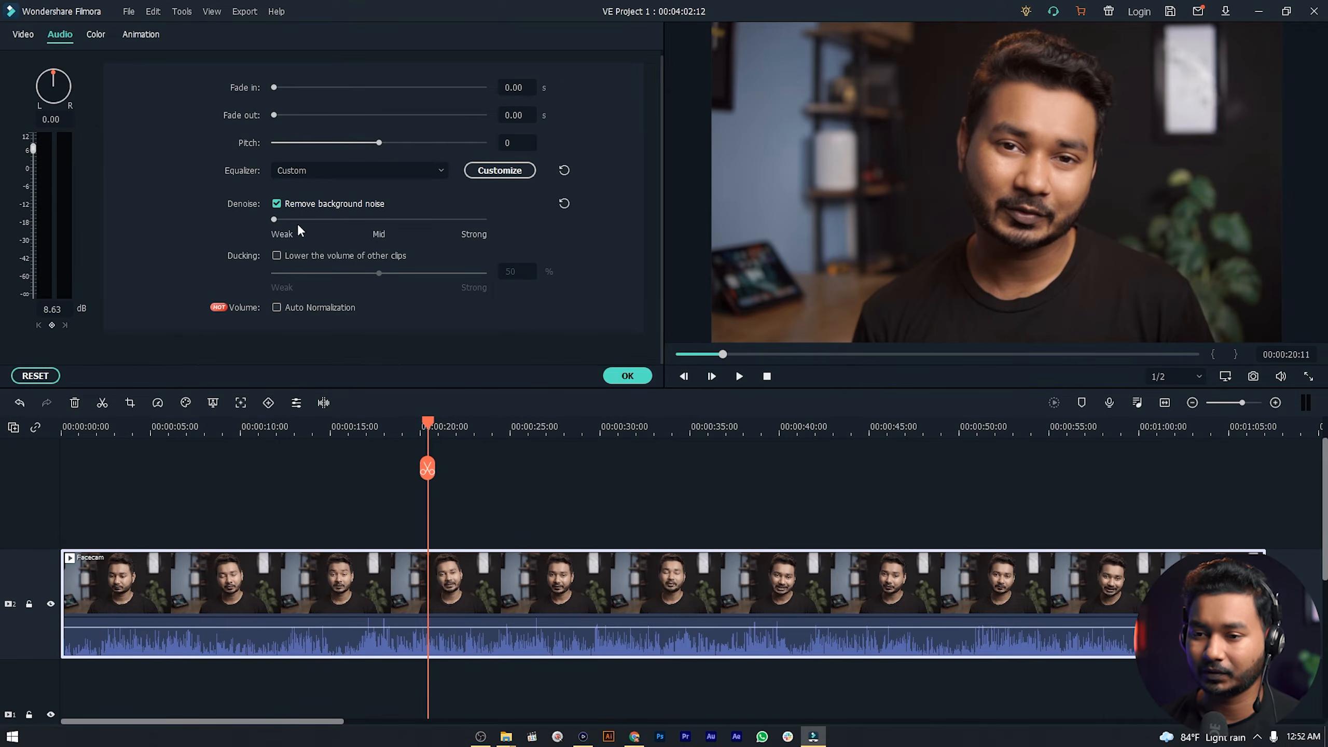
{"action": "key", "text": "space"}
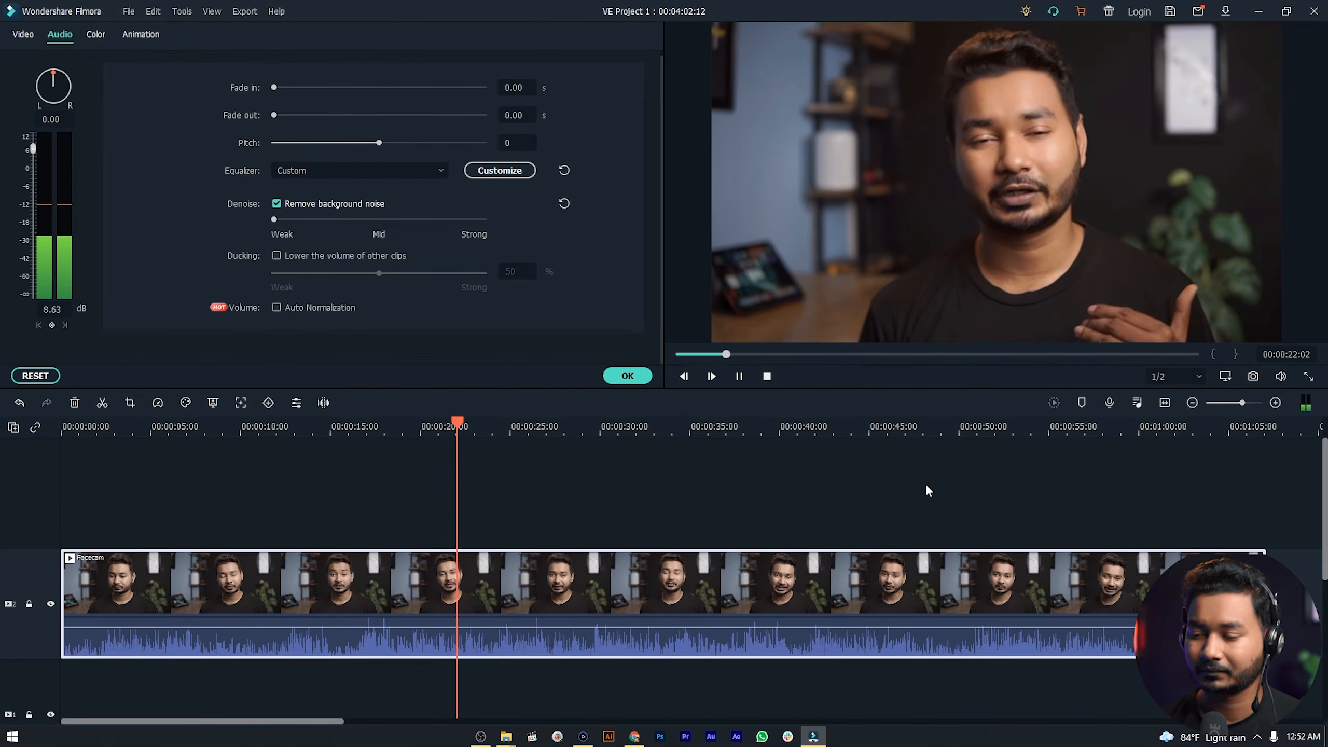
{"action": "key", "text": "space"}
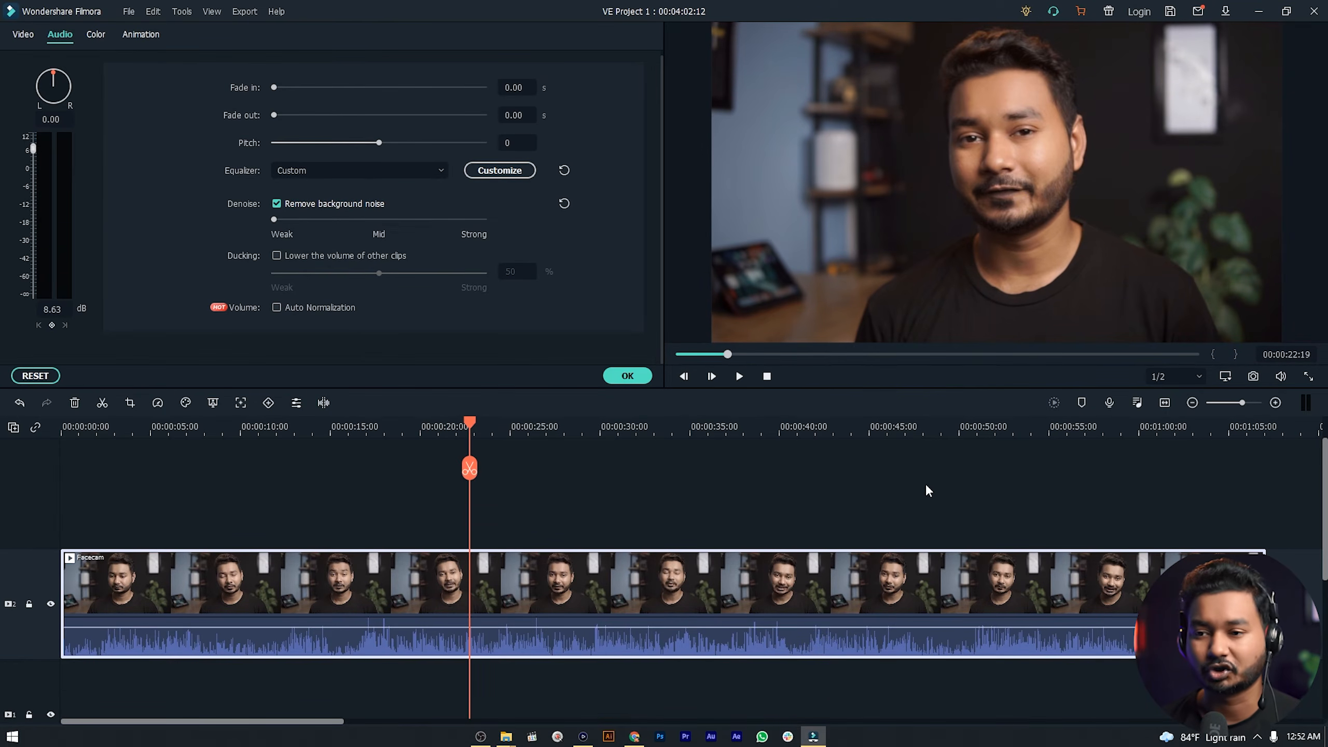
{"action": "right_click", "coordinate": [926, 485]}
{"action": "left_click", "coordinate": [498, 626]}
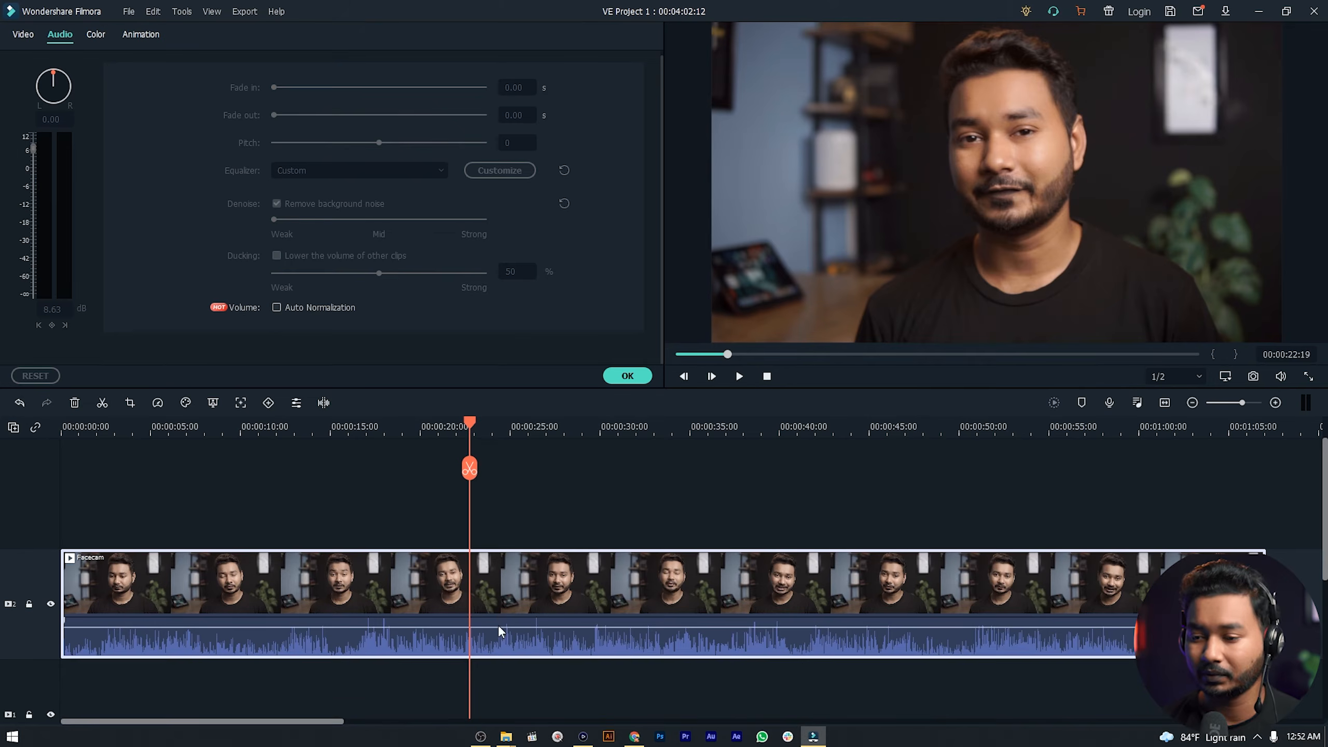
{"action": "left_click", "coordinate": [362, 514]}
{"action": "left_click", "coordinate": [378, 589]}
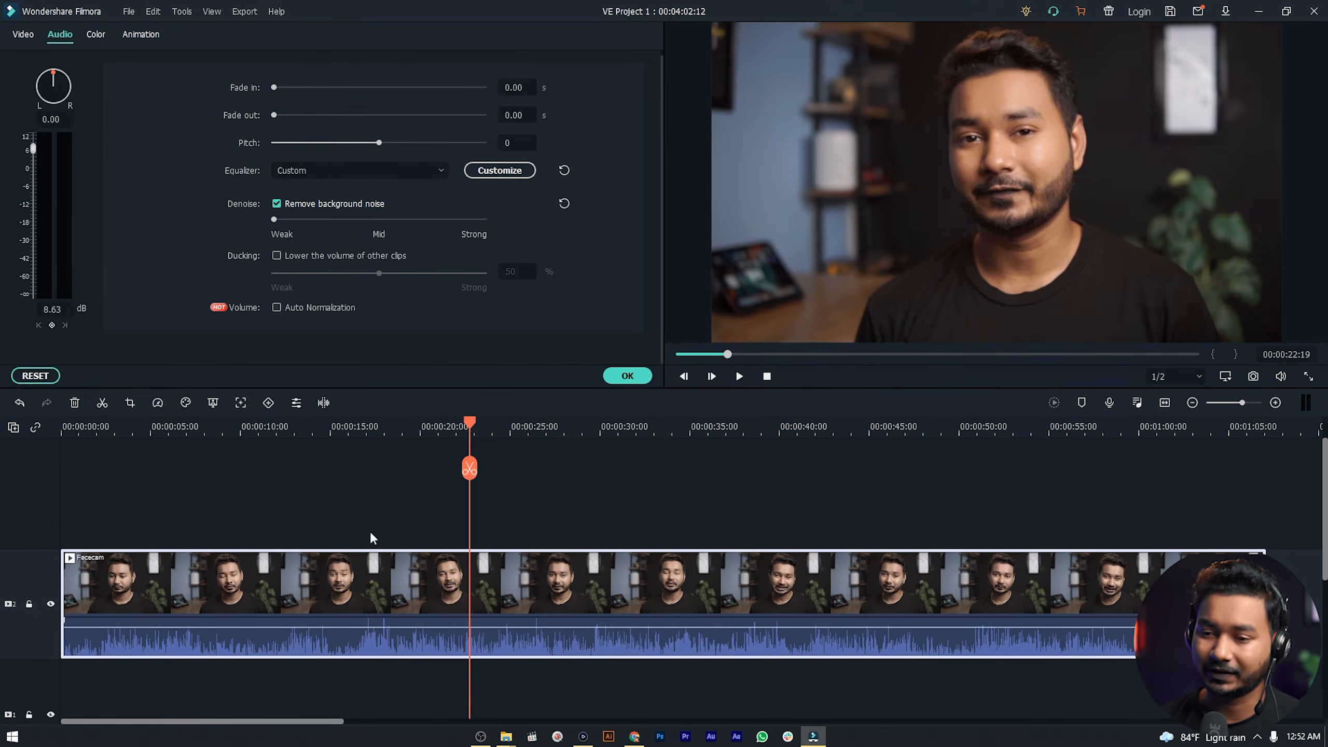
{"action": "left_click", "coordinate": [276, 205]}
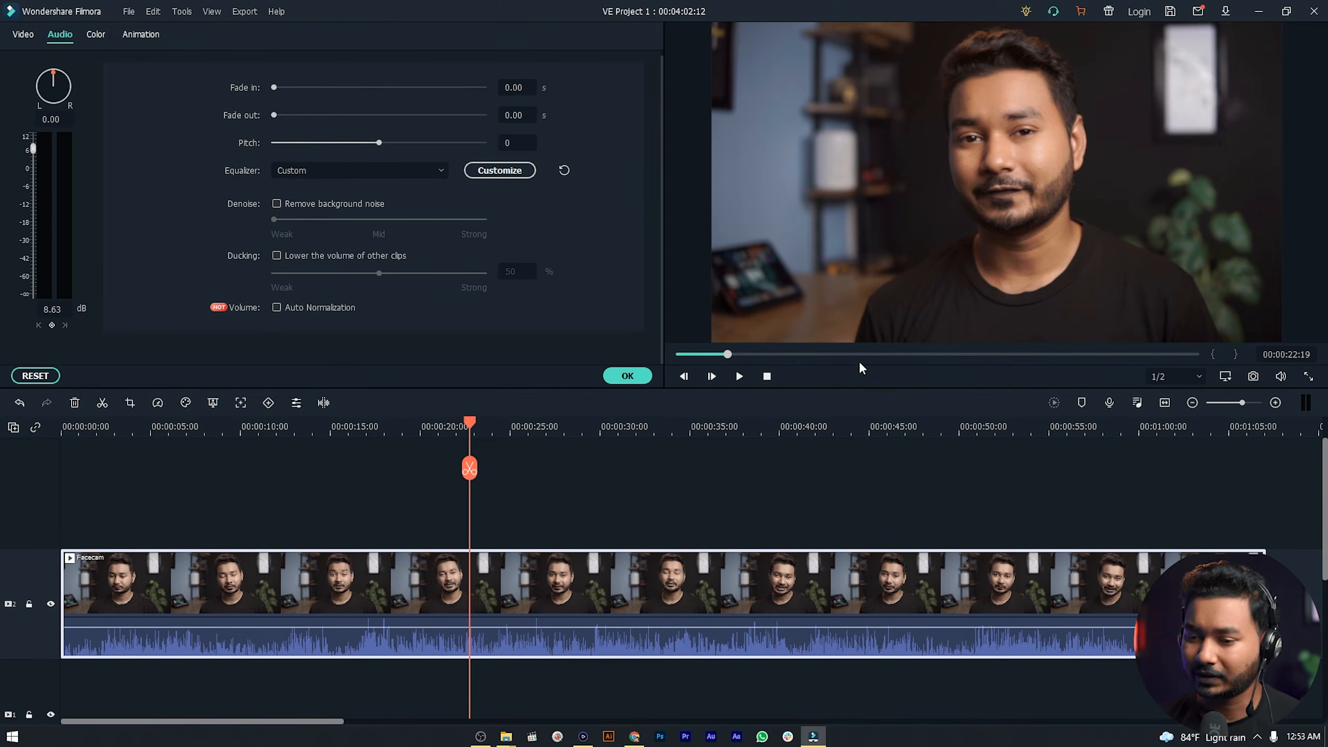
Step: Confirm the Facecam clip's audio settings and play the edited clip from about 18 seconds
{"action": "left_click", "coordinate": [628, 377]}
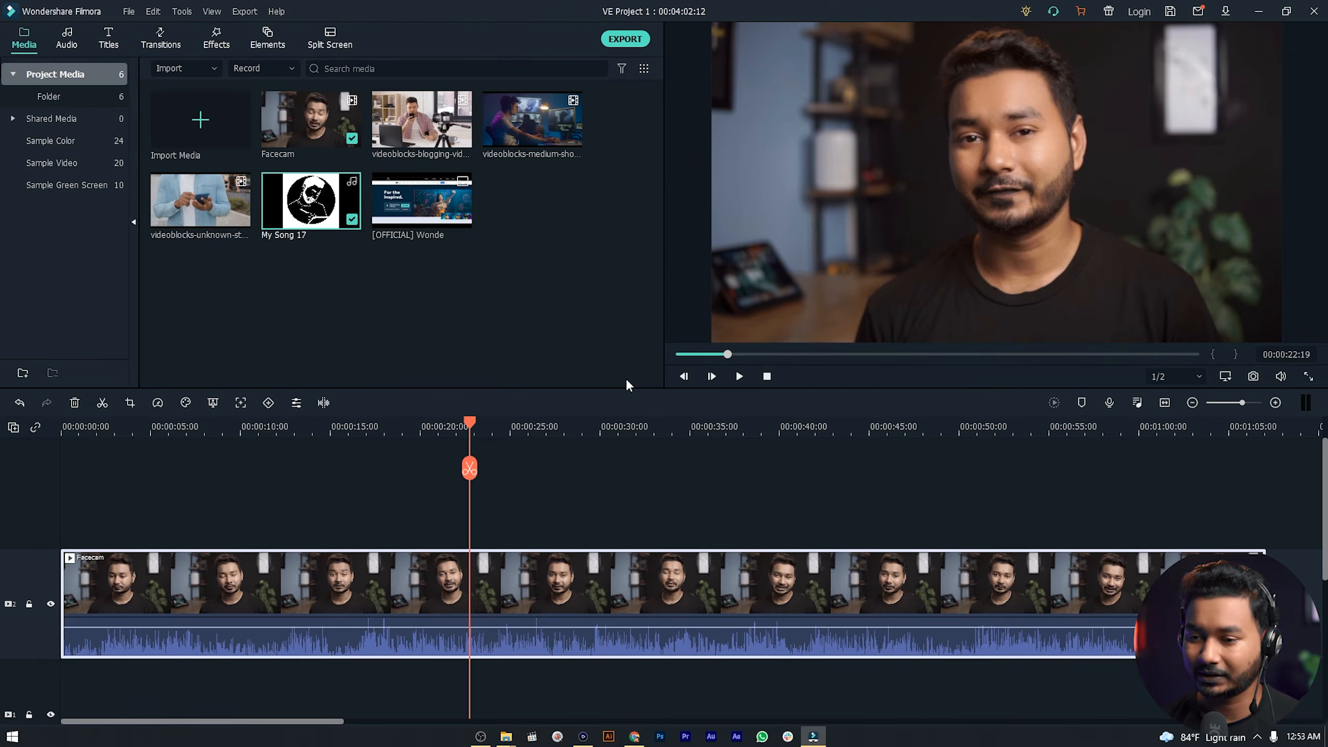
{"action": "left_click", "coordinate": [387, 432]}
{"action": "key", "text": "space"}
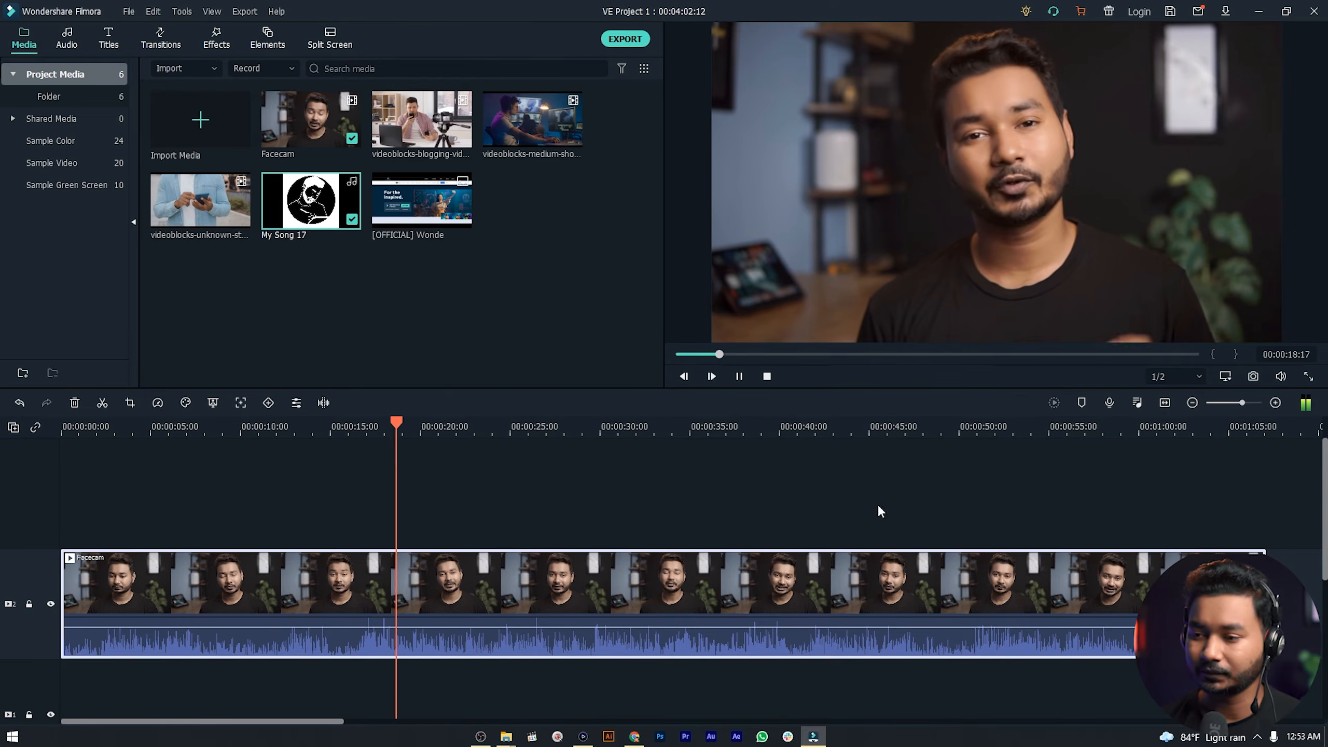
{"action": "key", "text": "space"}
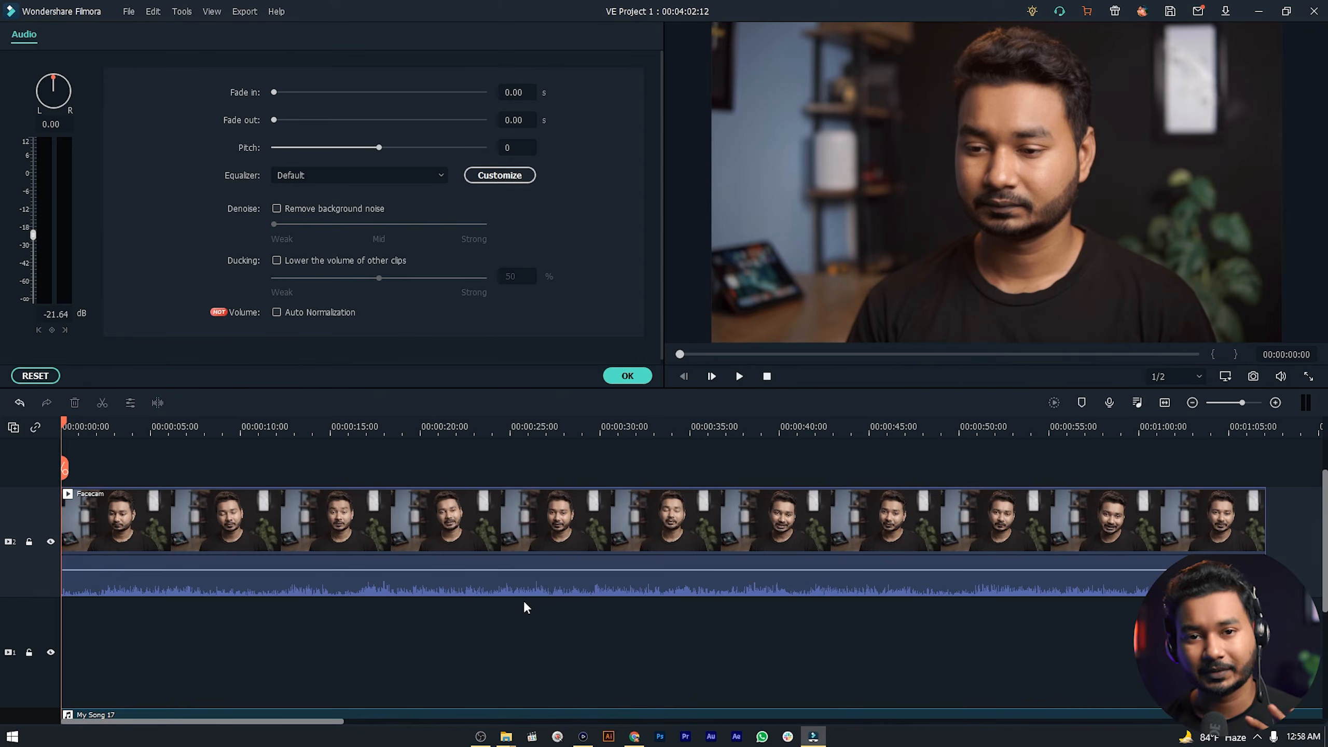
Step: Check the My Song 17 music track, select the Facecam clip, and play it from about 16 seconds
{"action": "scroll", "coordinate": [520, 598], "scroll_direction": "down", "scroll_amount": 2}
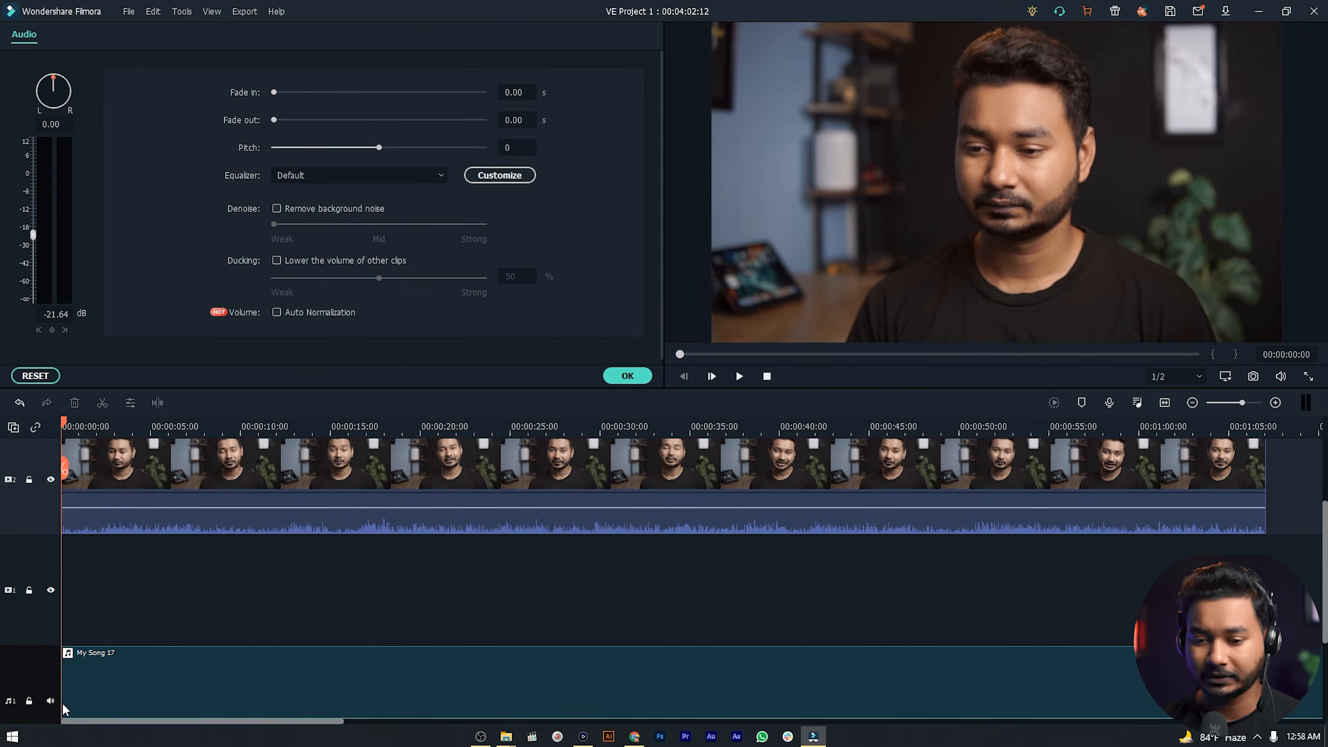
{"action": "scroll", "coordinate": [246, 648], "scroll_direction": "down", "scroll_amount": 1}
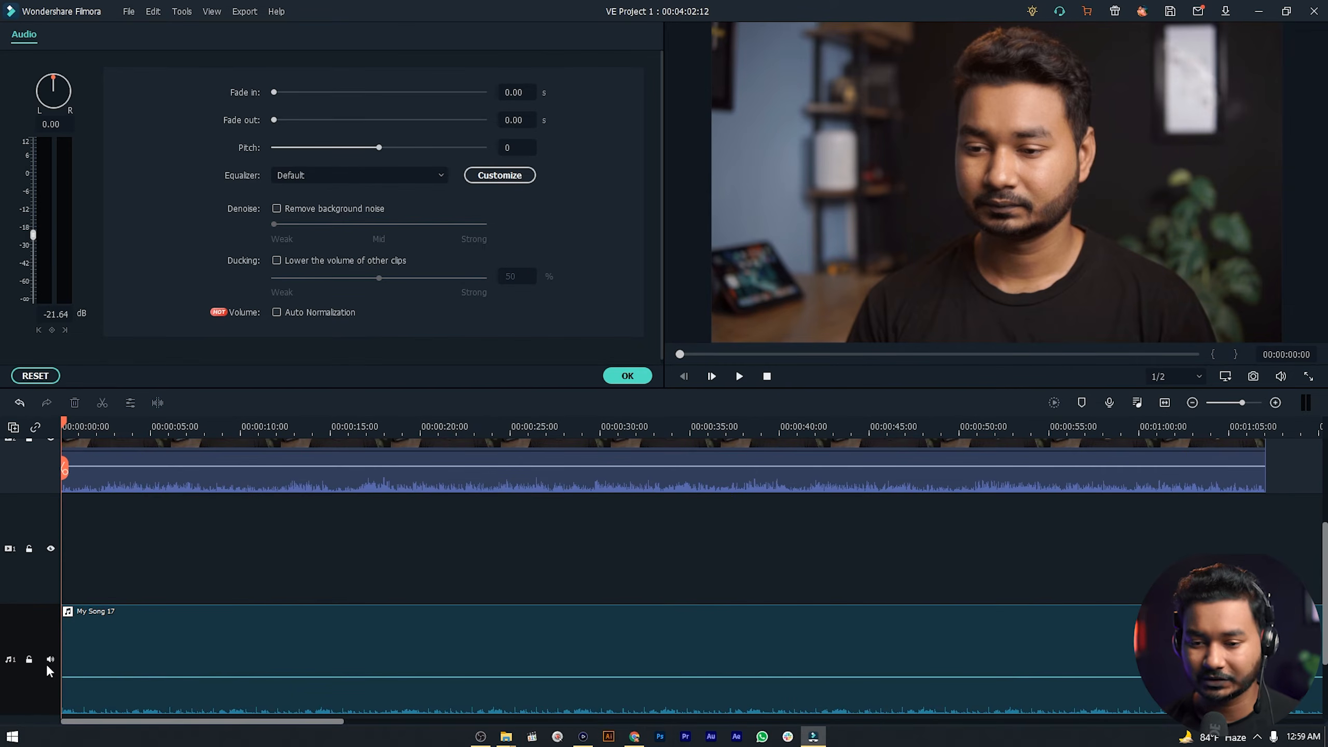
{"action": "scroll", "coordinate": [226, 580], "scroll_direction": "up", "scroll_amount": 2}
{"action": "left_click", "coordinate": [240, 624]}
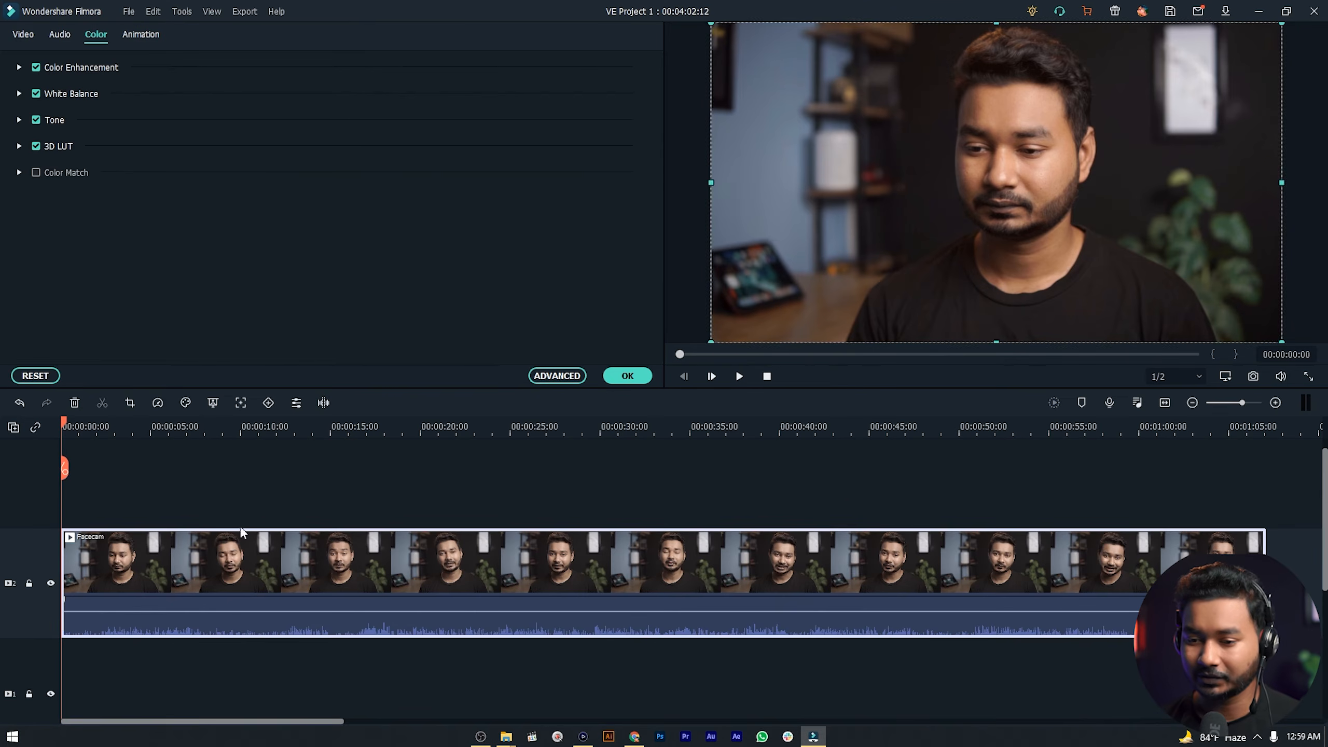
{"action": "left_click", "coordinate": [360, 426]}
{"action": "key", "text": "space"}
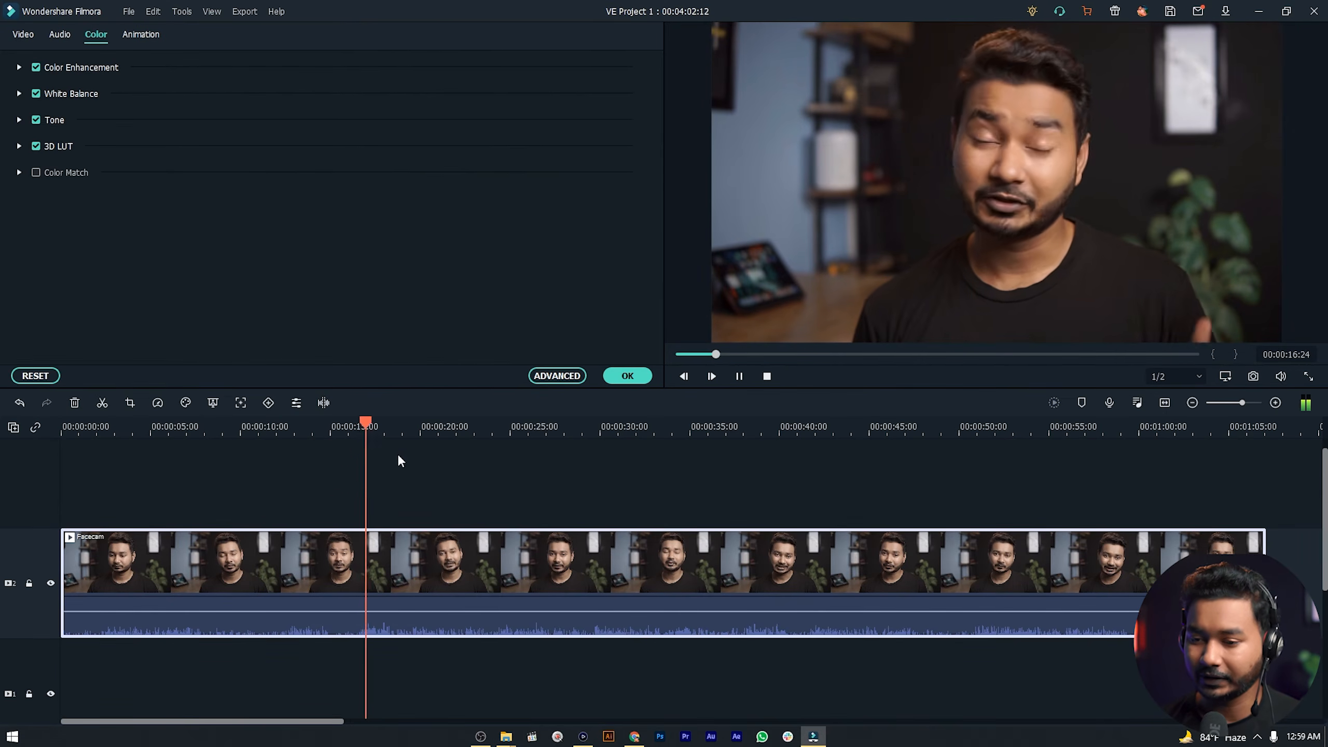
{"action": "key", "text": "space"}
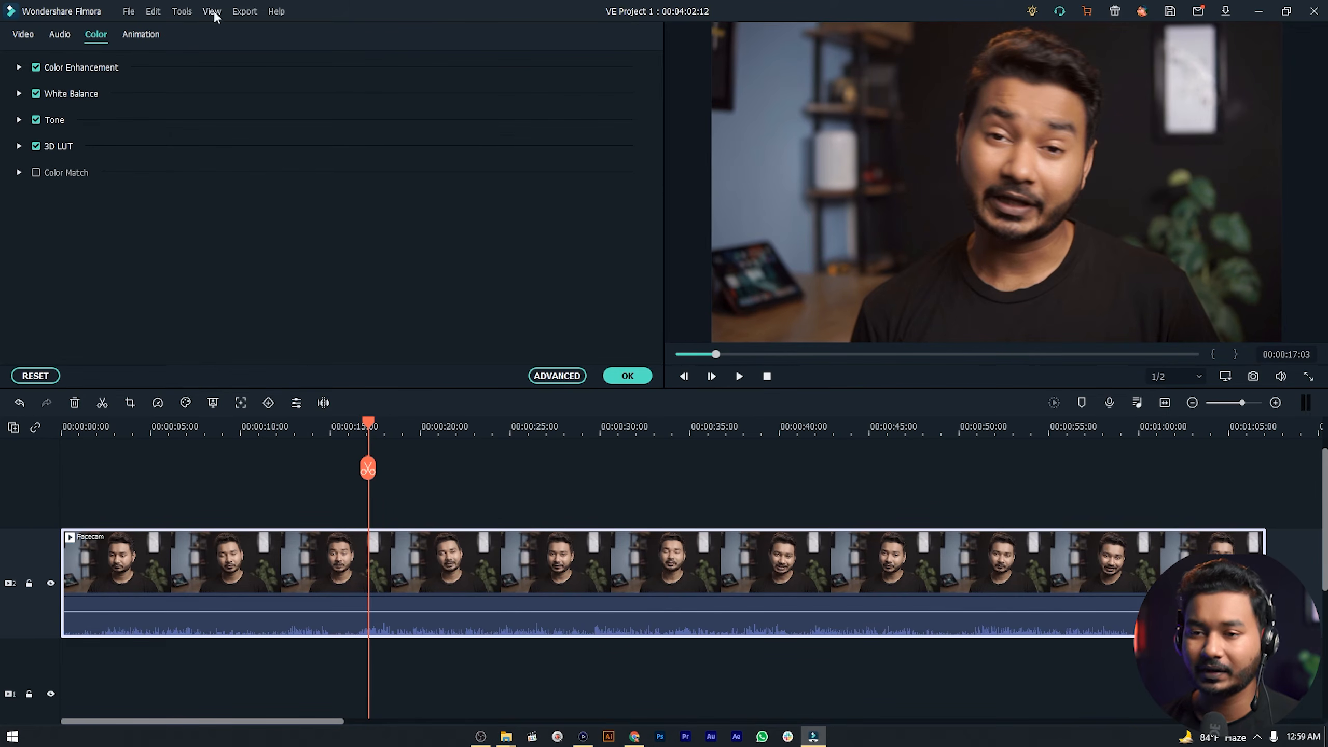
Step: Start a local export with watermark, choose the MP3 format, and name the file Audio
{"action": "left_click", "coordinate": [245, 11]}
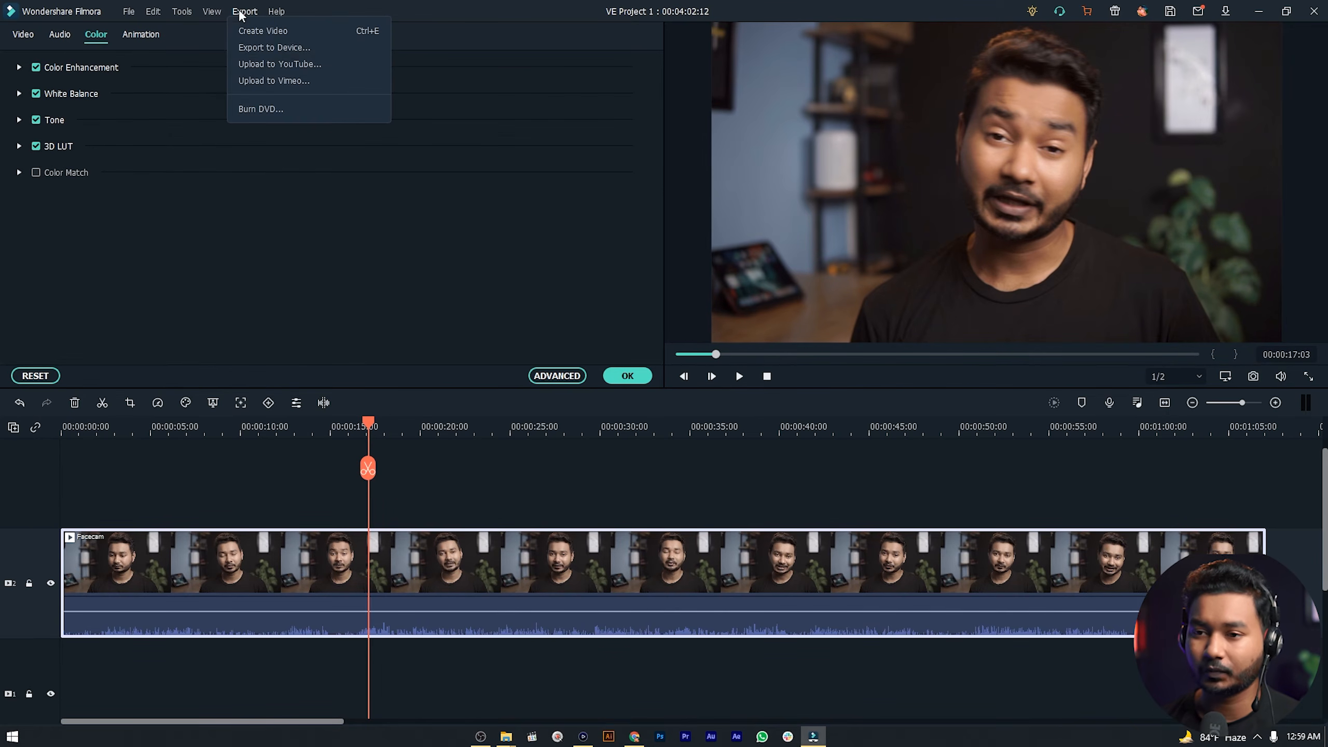
{"action": "left_click", "coordinate": [276, 48]}
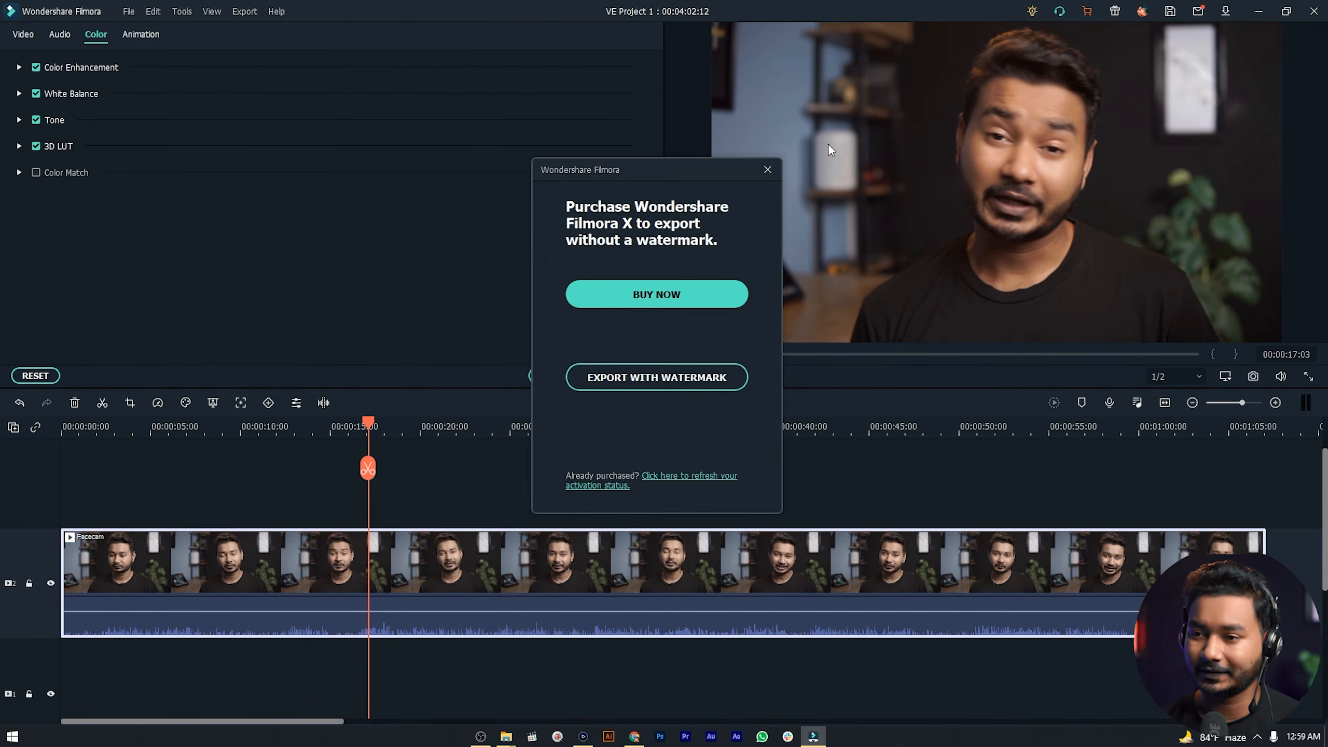
{"action": "left_click", "coordinate": [651, 383]}
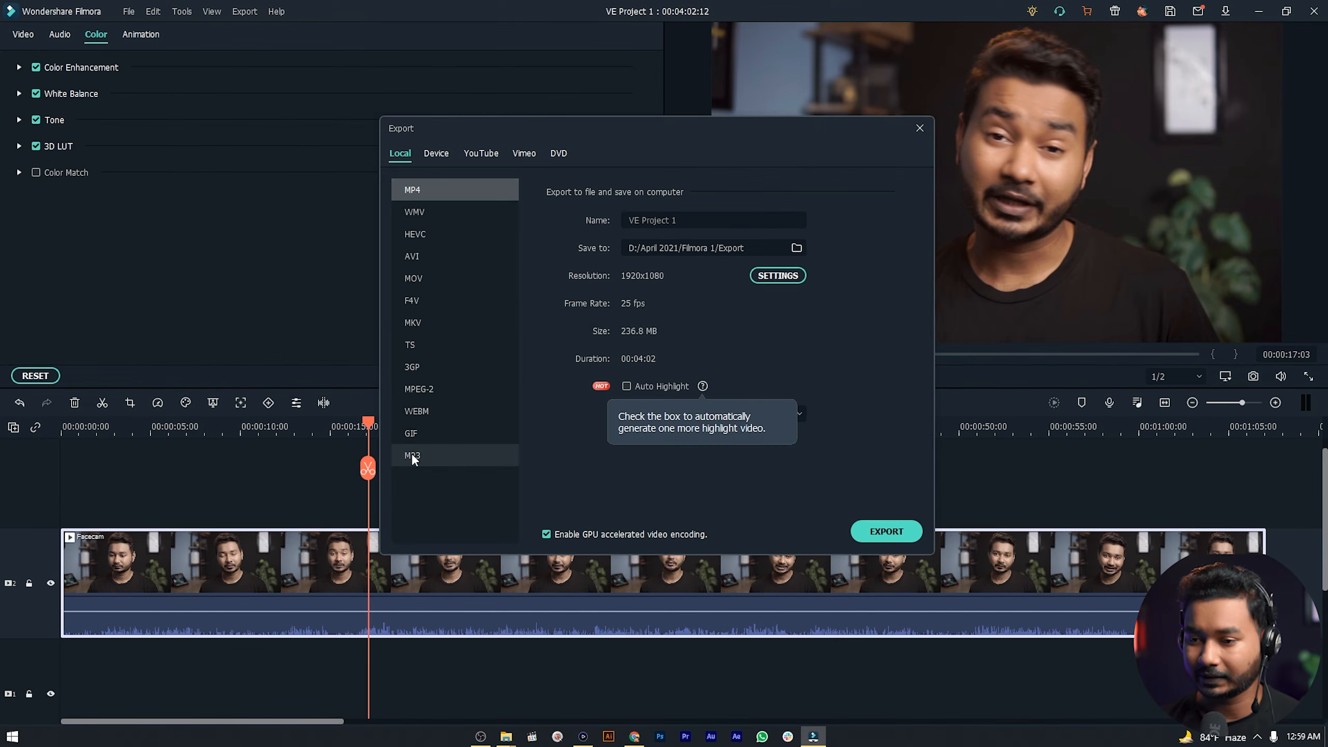
{"action": "left_click", "coordinate": [412, 454]}
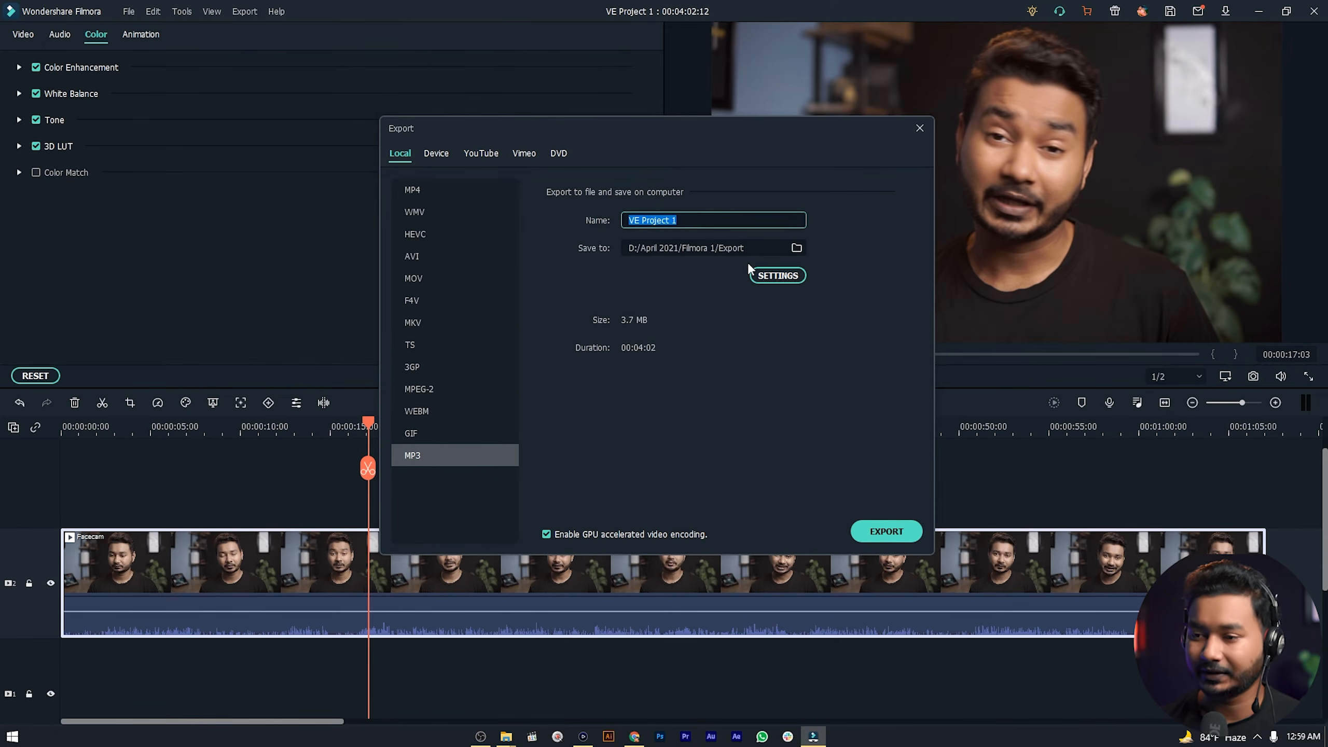
{"action": "type", "text": "Audio"}
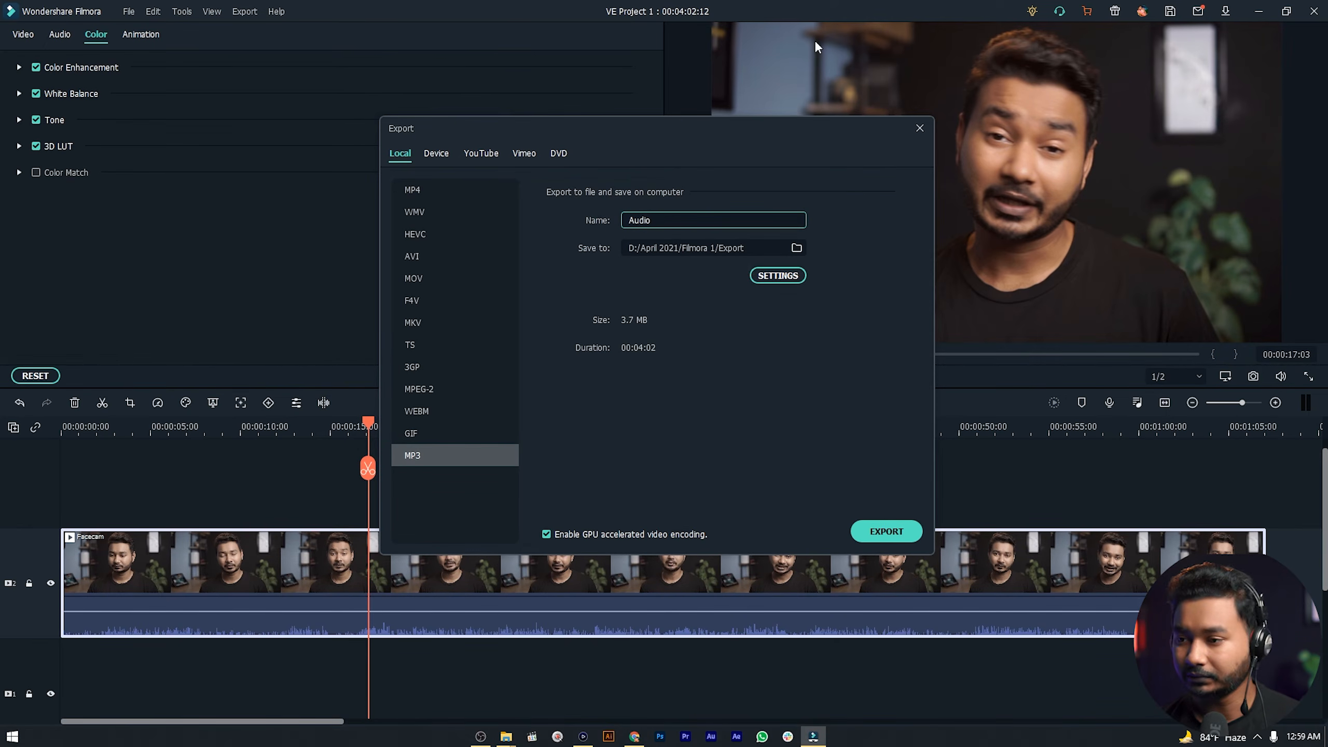
Step: Keep D:/April 2021/Filmora 1/Export as the save folder, export the MP3, and close the export completion window
{"action": "left_click", "coordinate": [795, 248]}
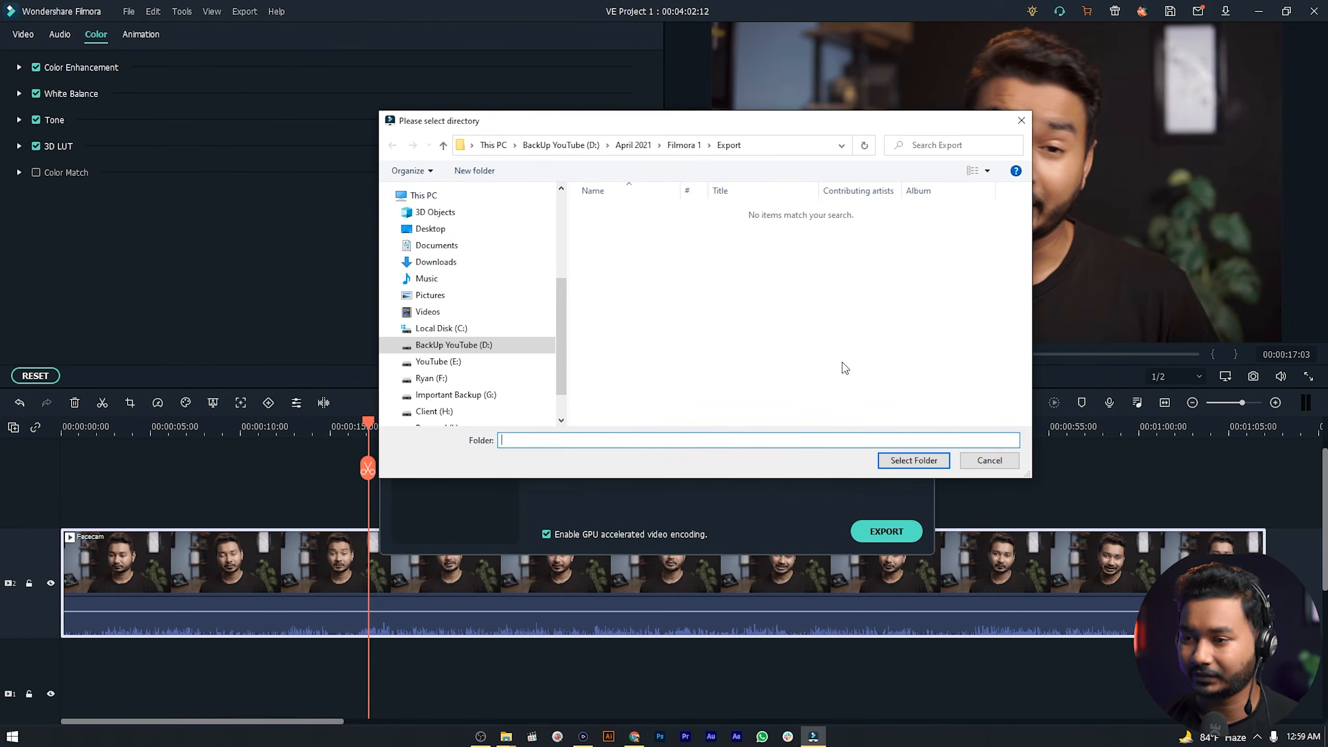
{"action": "left_click", "coordinate": [910, 460]}
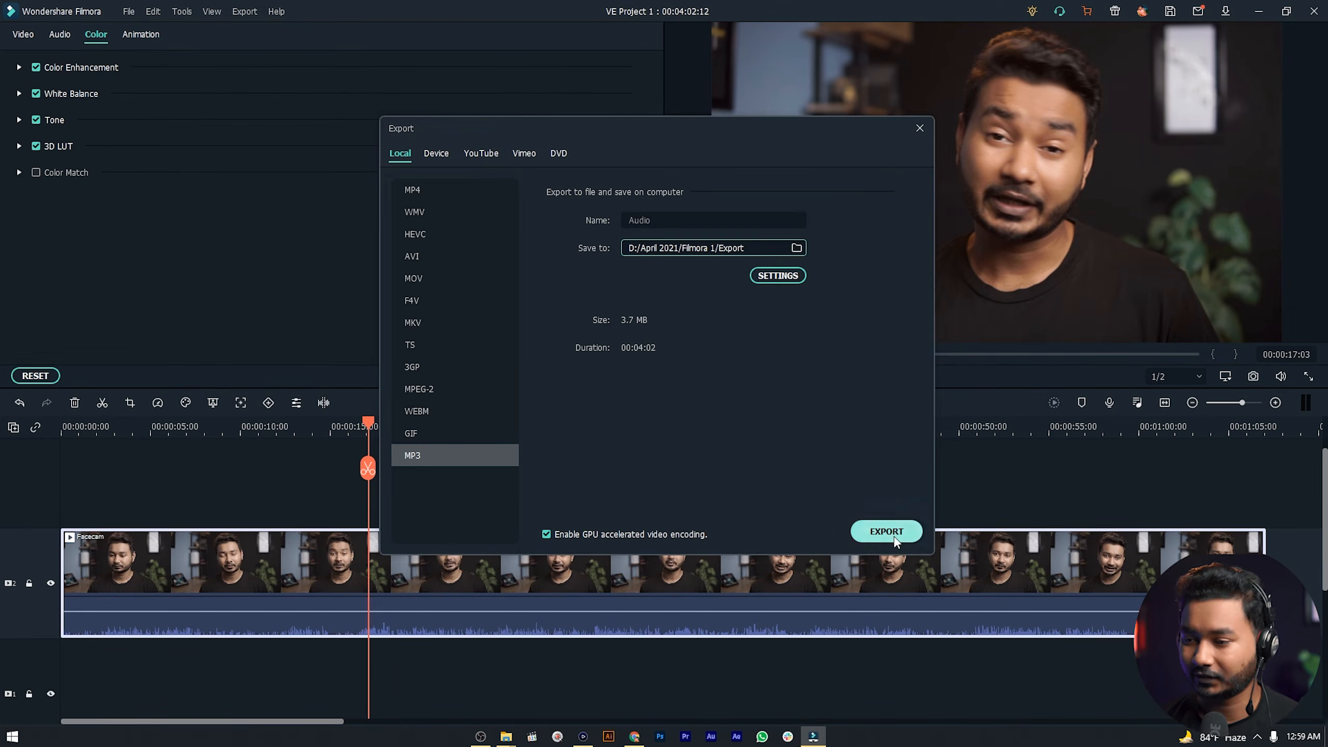
{"action": "left_click", "coordinate": [908, 532]}
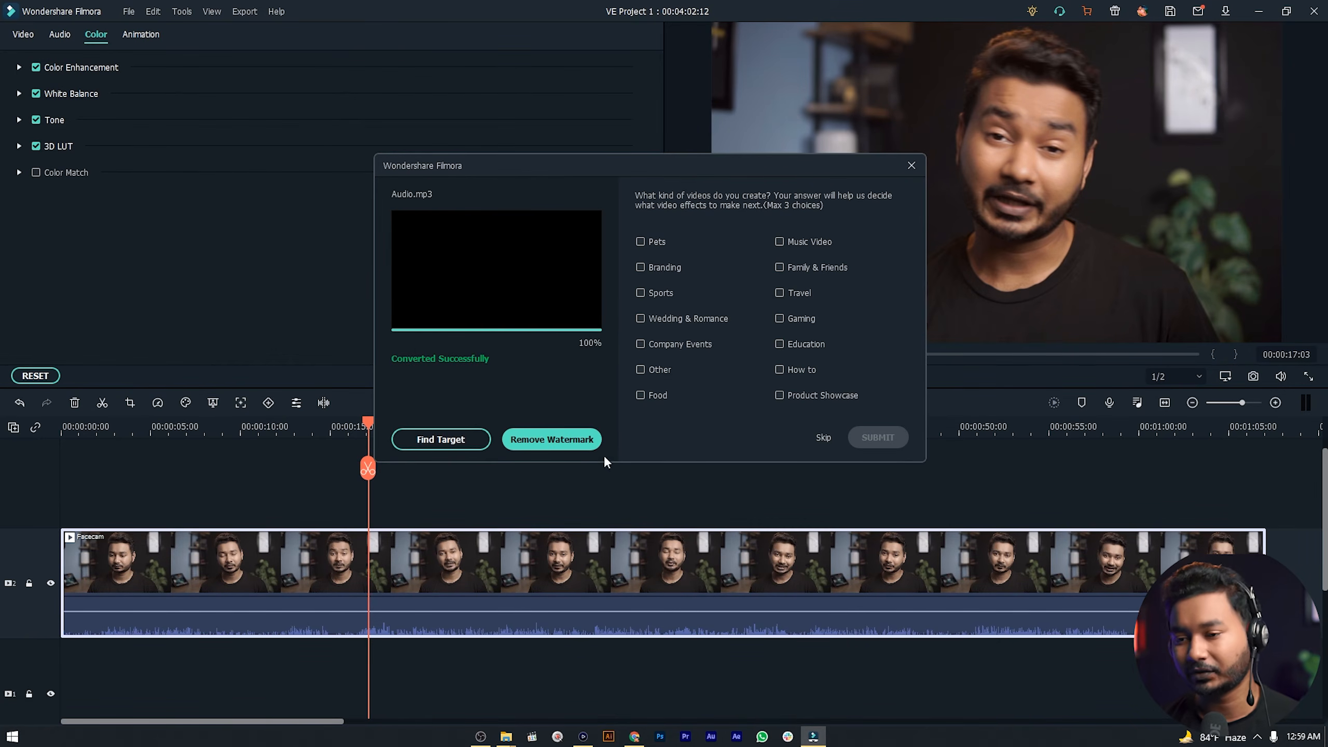
{"action": "left_click", "coordinate": [912, 165]}
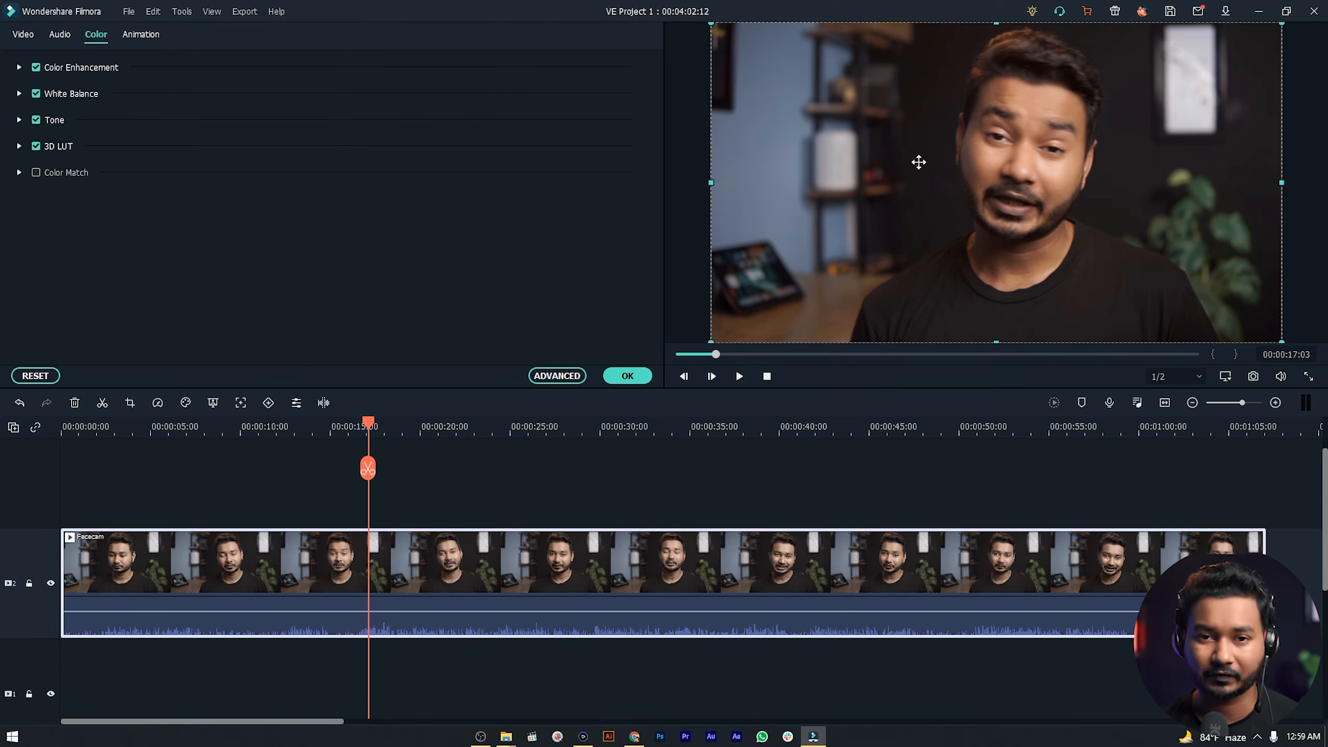
Step: Switch to the Export folder in File Explorer and open Audio.mp3 with Adobe Audition 2021
{"action": "mouse_move", "coordinate": [506, 736]}
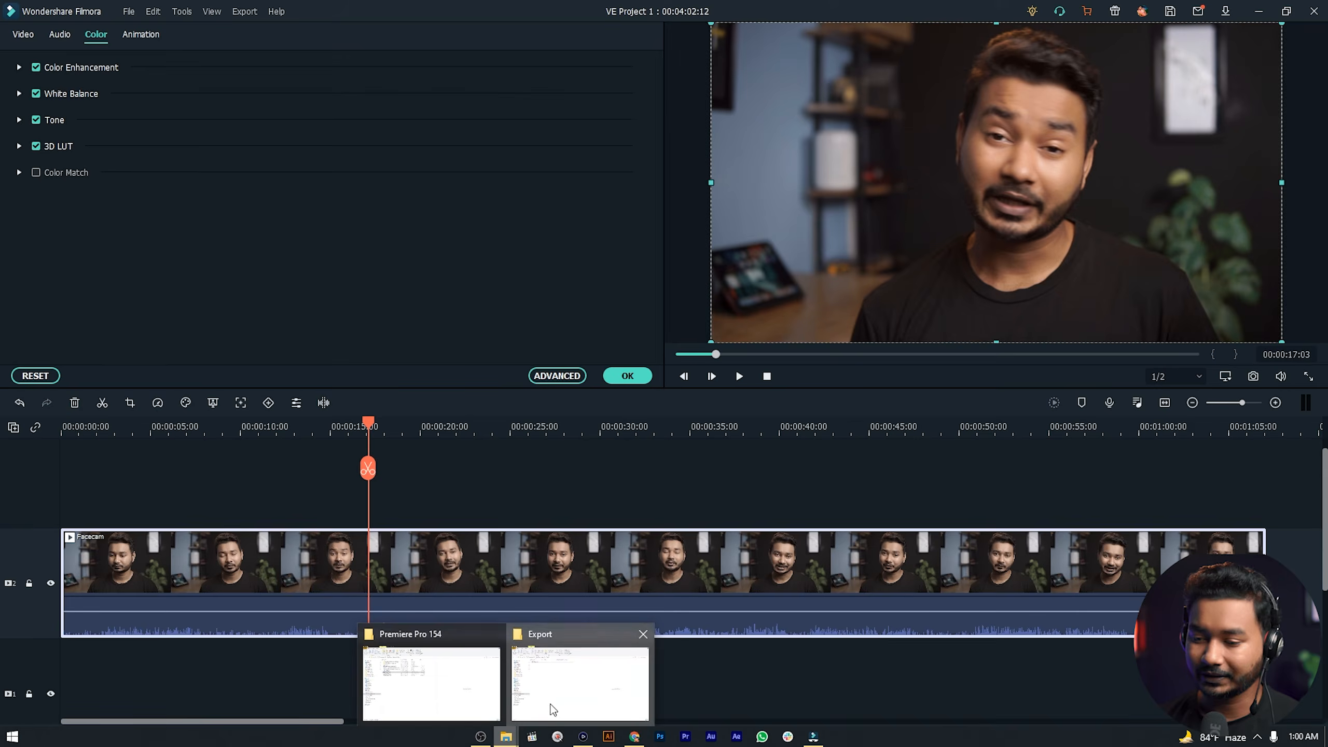
{"action": "left_click", "coordinate": [552, 710]}
{"action": "left_click", "coordinate": [271, 154]}
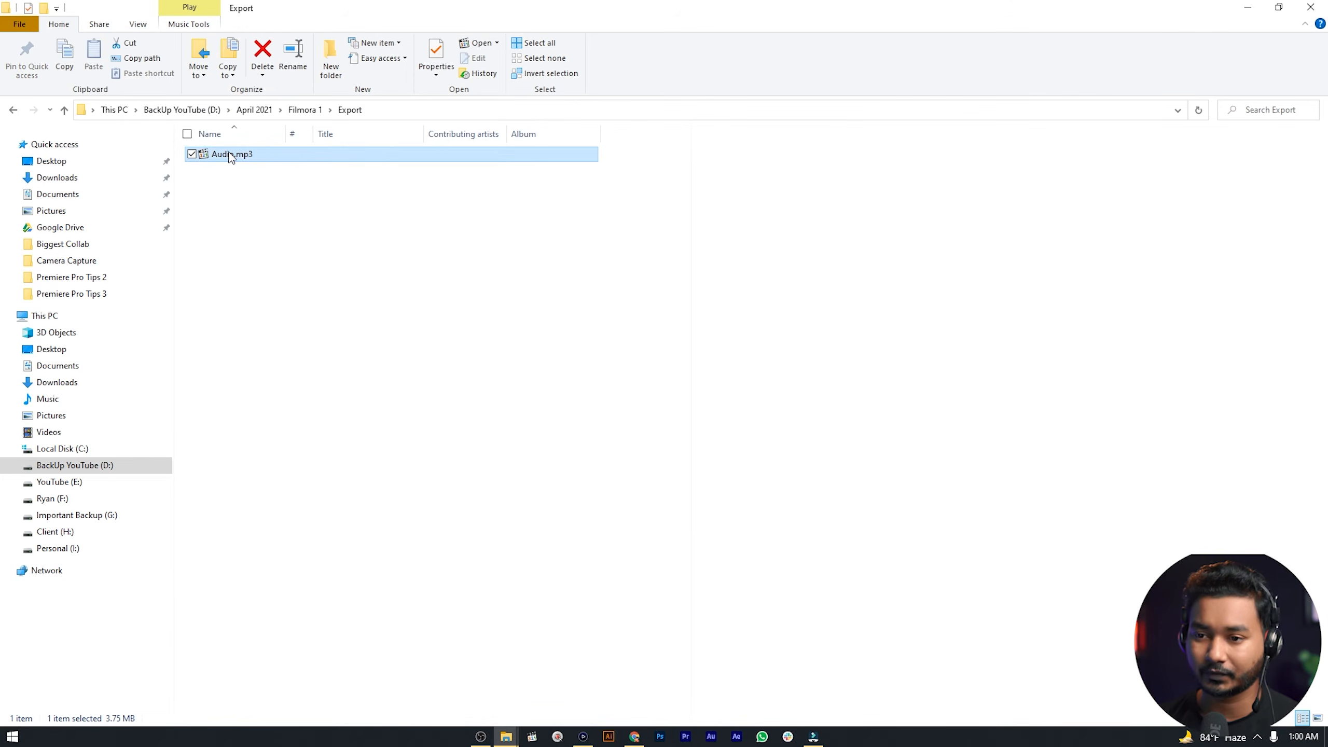
{"action": "right_click", "coordinate": [229, 154]}
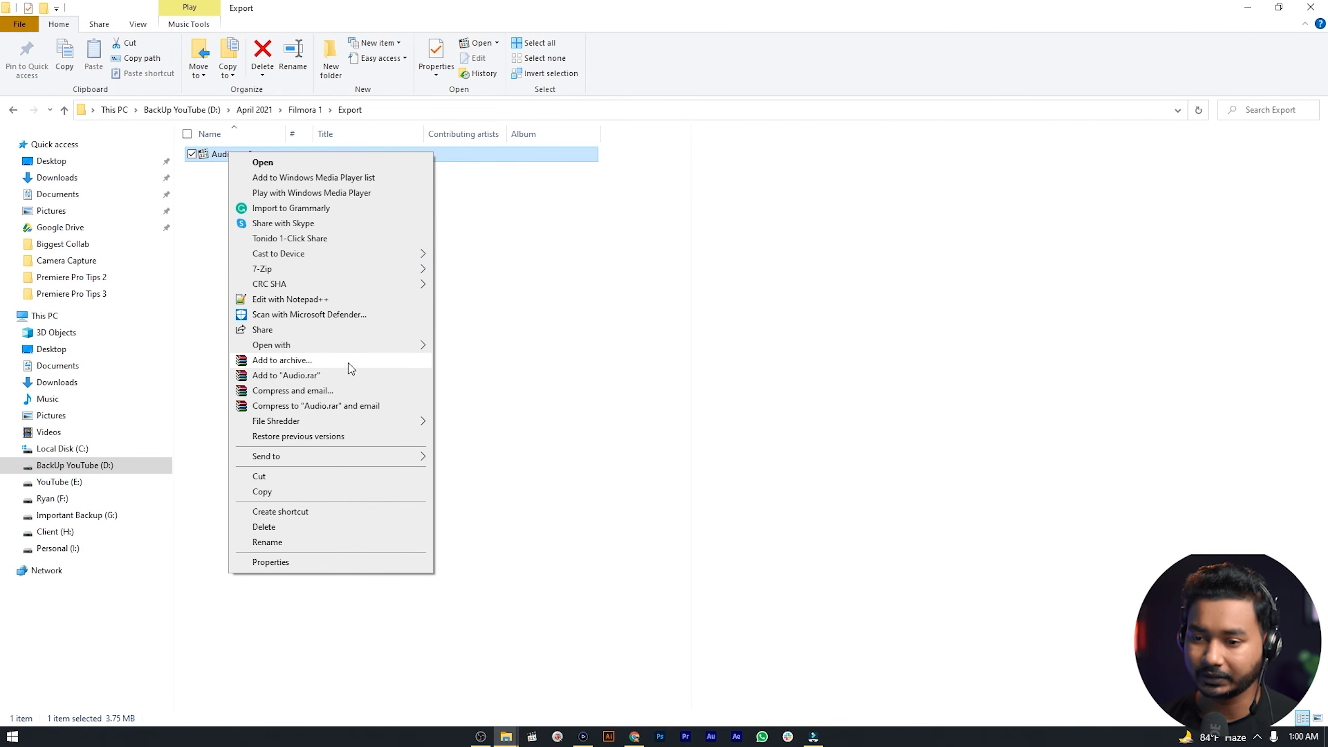
{"action": "mouse_move", "coordinate": [350, 349]}
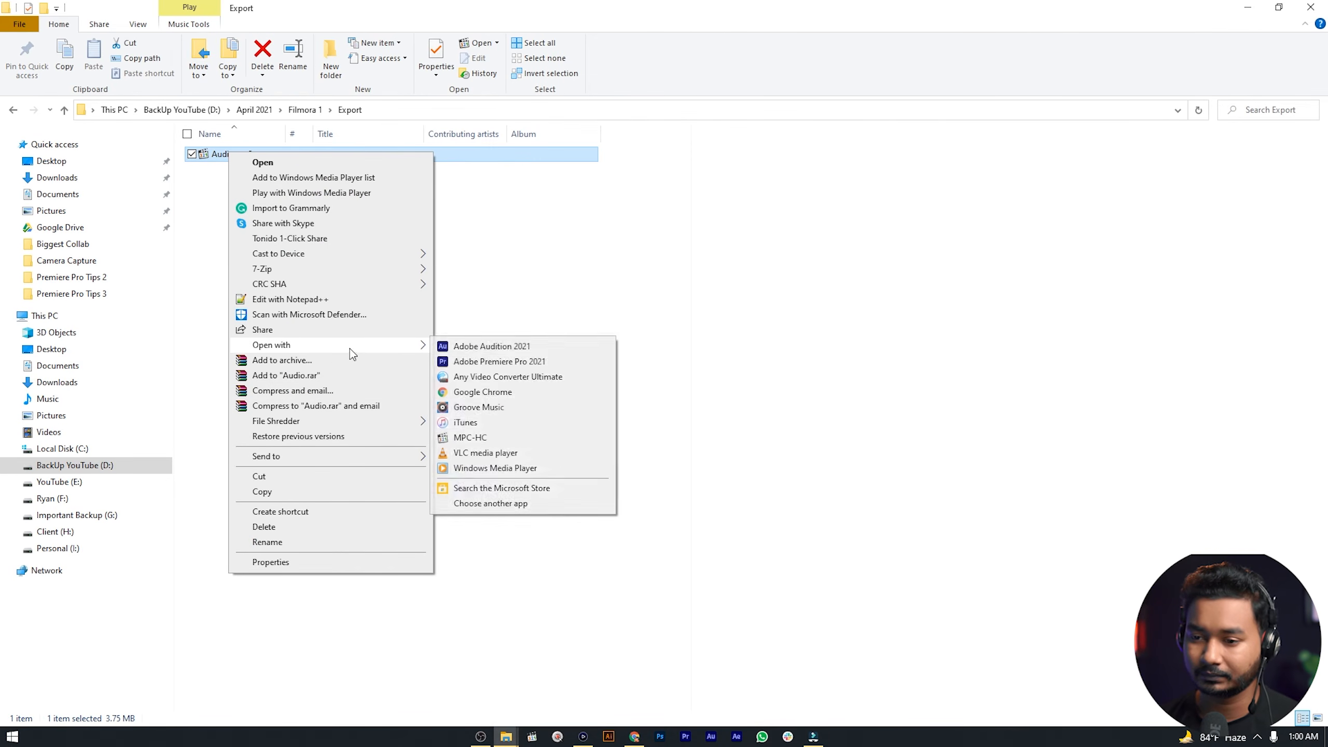
{"action": "left_click", "coordinate": [472, 348]}
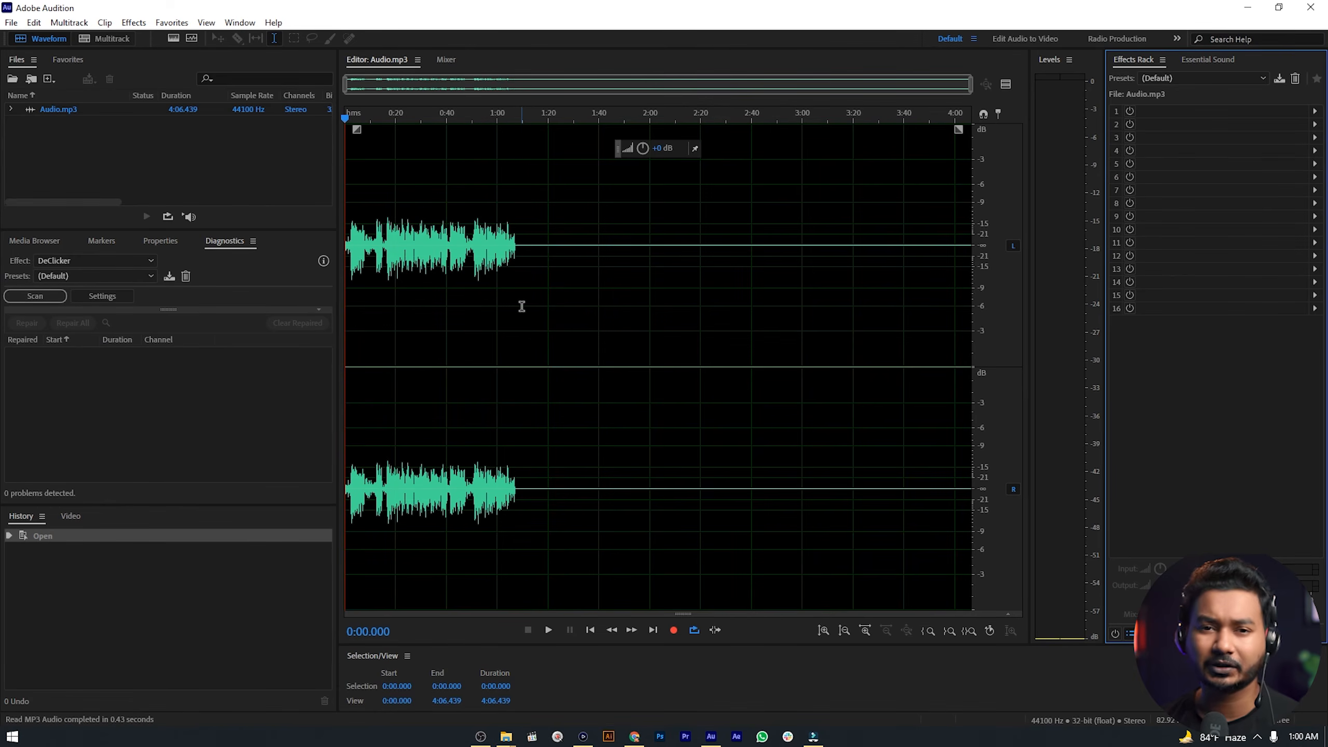
Step: Load the Broadcast vice JP preset into the effects rack and play the audio from about 24 seconds
{"action": "left_click", "coordinate": [412, 230]}
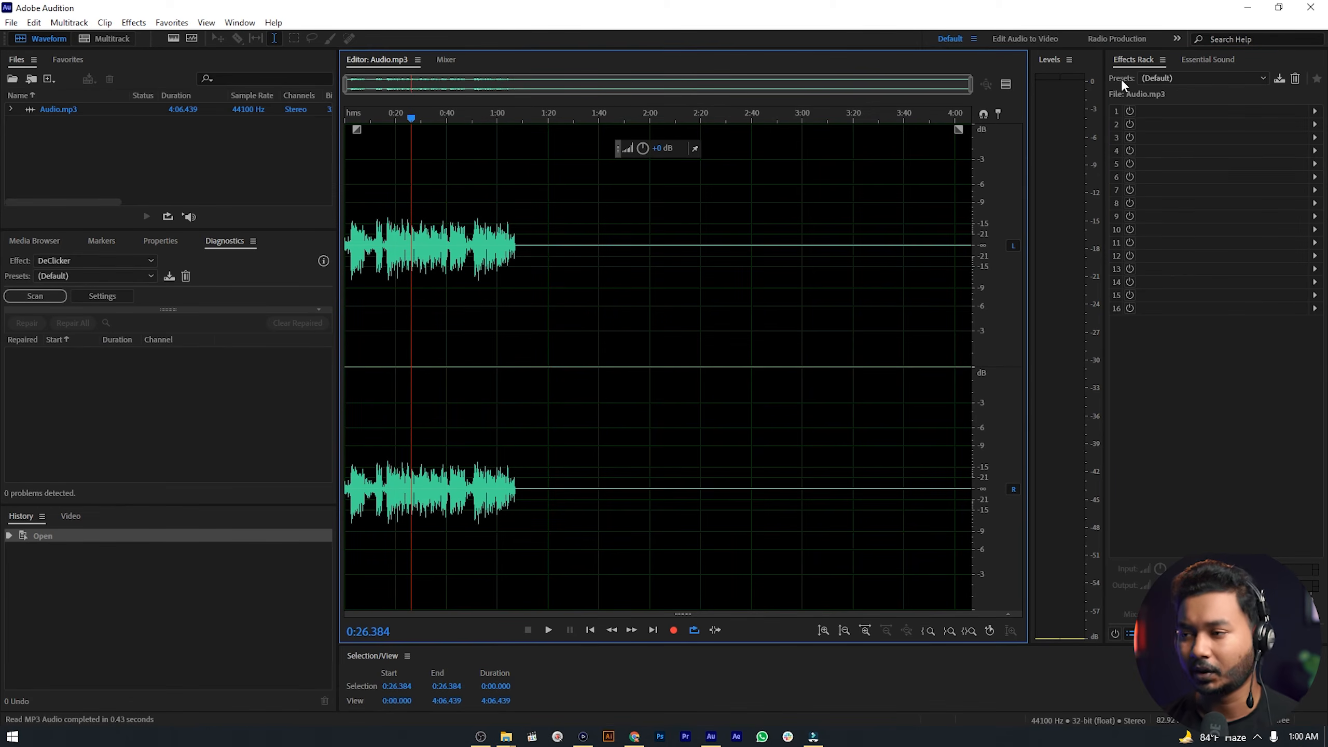
{"action": "left_click", "coordinate": [1166, 77]}
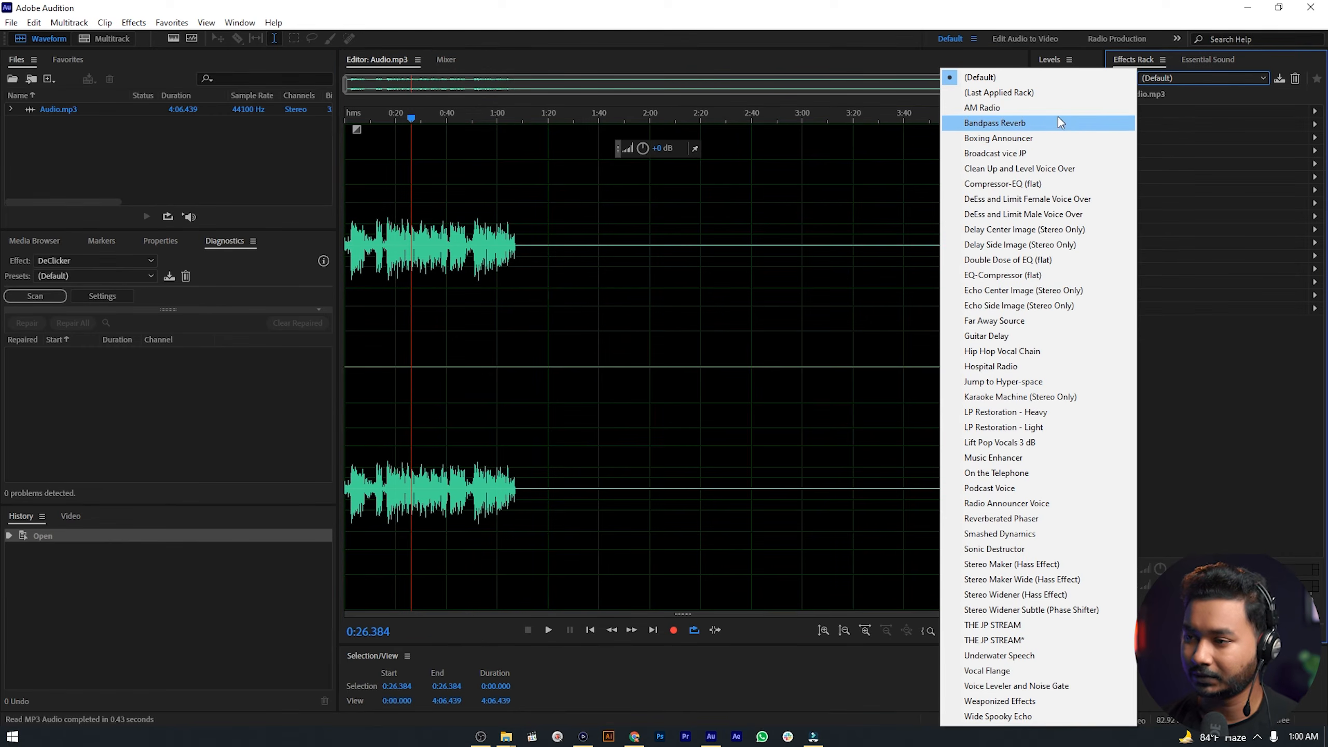
{"action": "left_click", "coordinate": [1046, 152]}
{"action": "left_click", "coordinate": [406, 251]}
{"action": "key", "text": "space"}
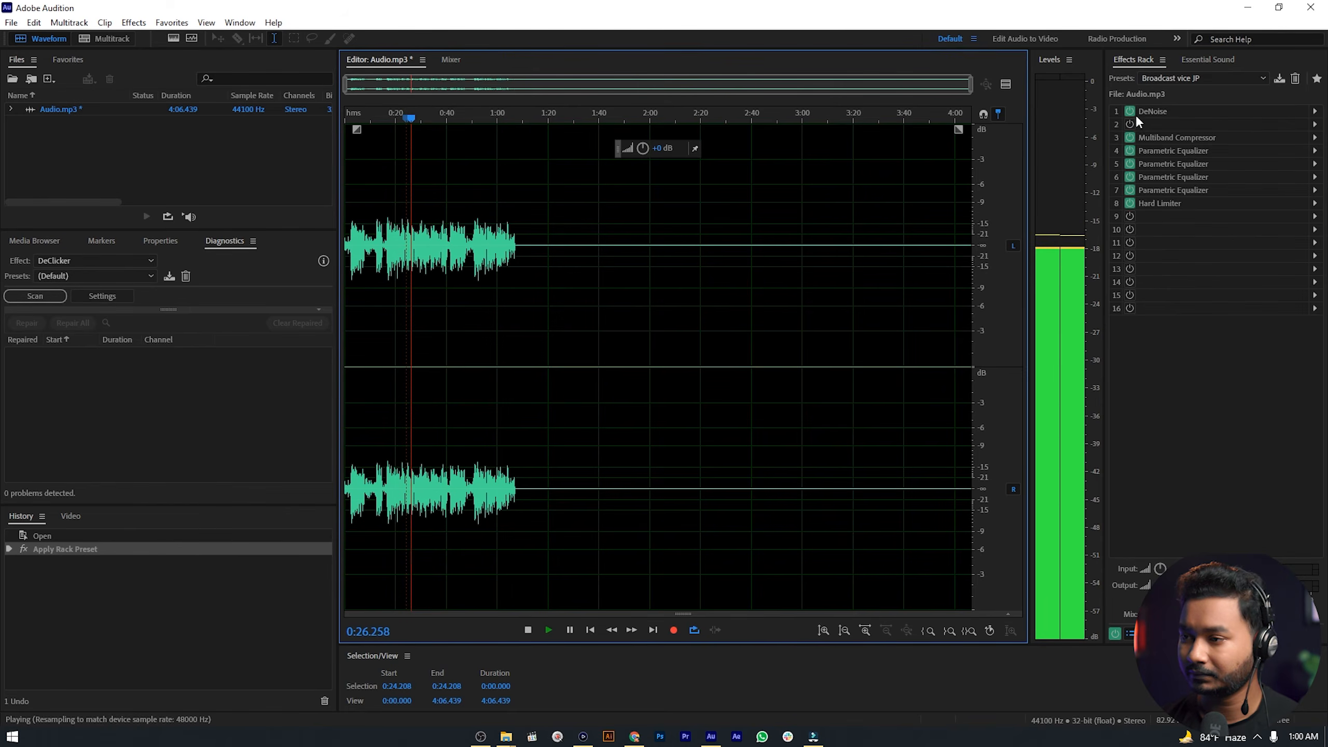
{"action": "key", "text": "space"}
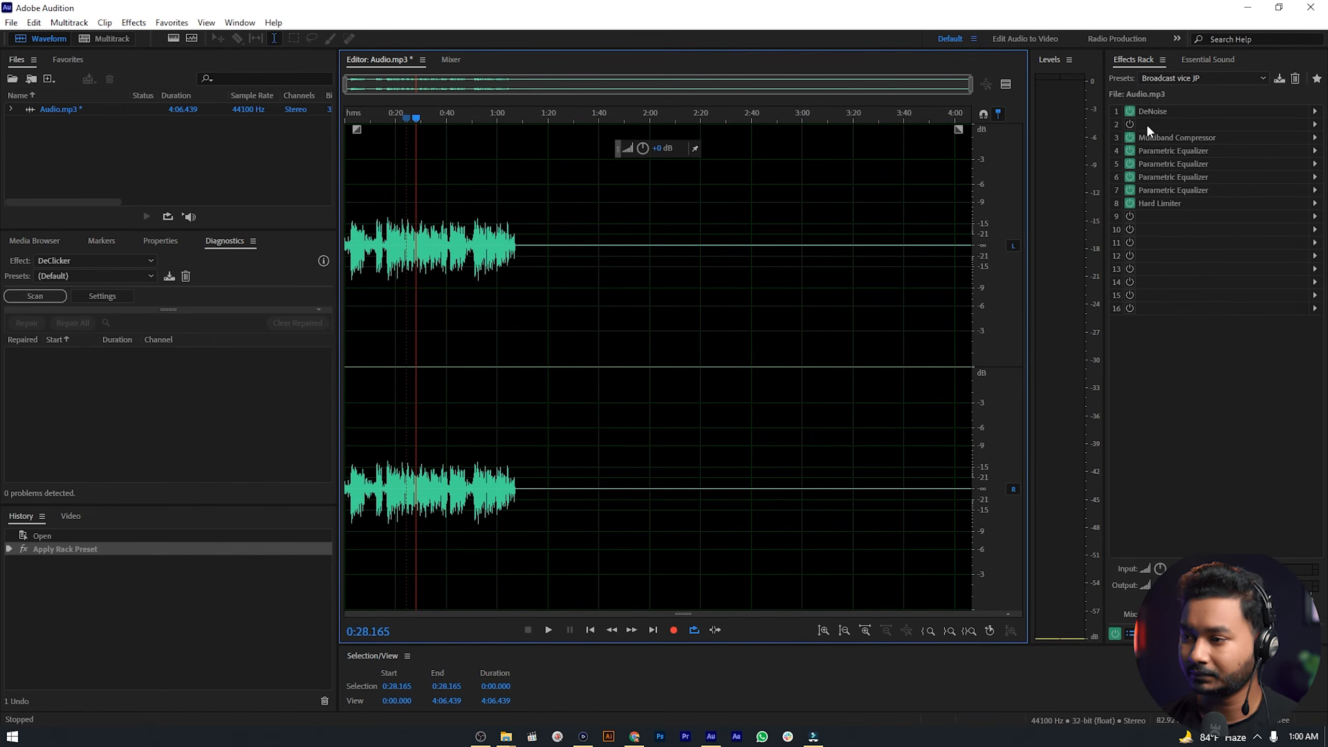
Step: Examine the DeNoise and Multiband Compressor settings in the effects rack during playback, and close both effect windows
{"action": "double_click", "coordinate": [1146, 112]}
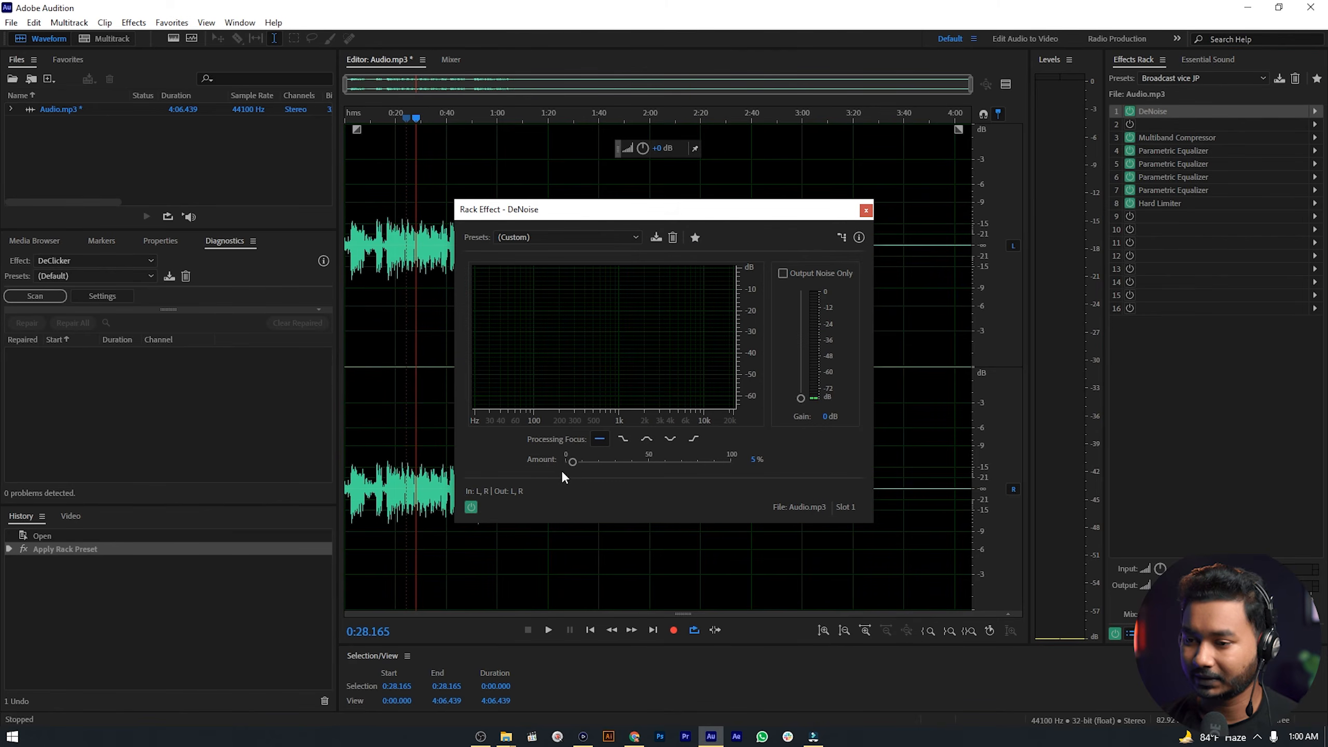
{"action": "double_click", "coordinate": [1161, 137]}
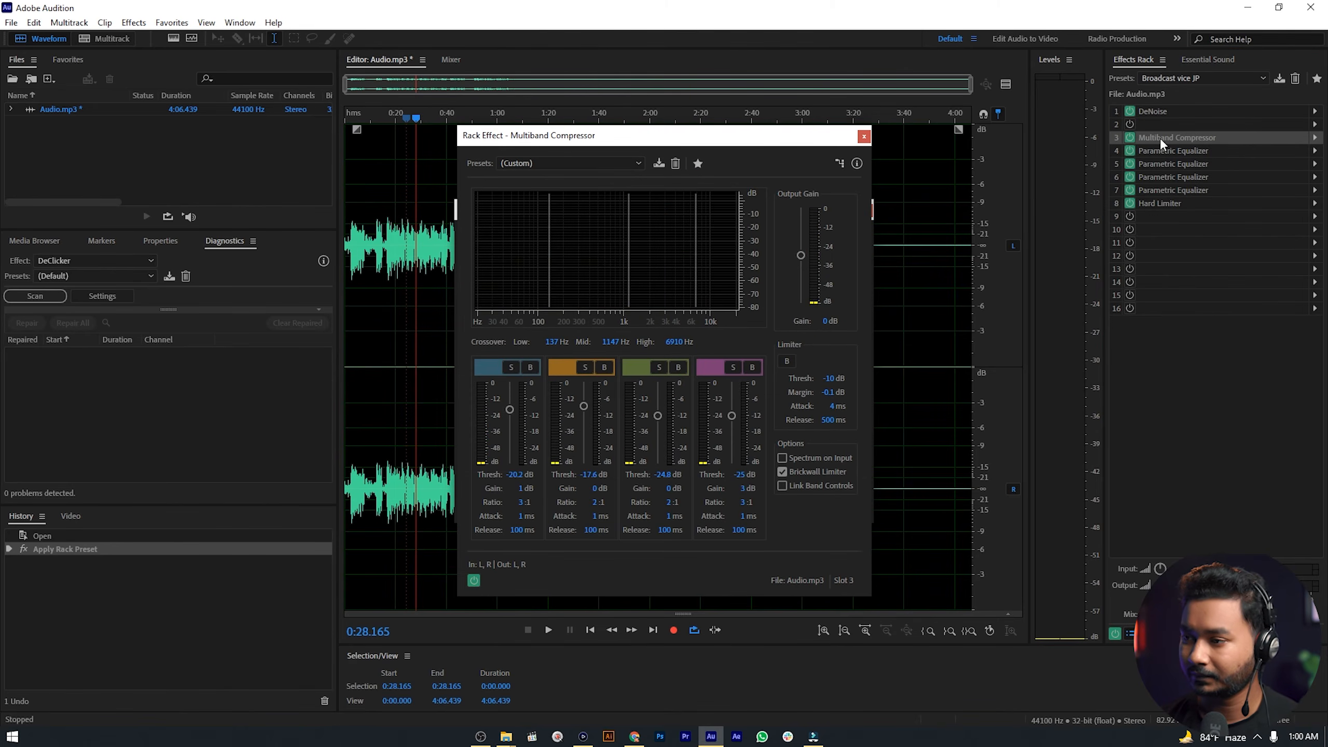
{"action": "key", "text": "space"}
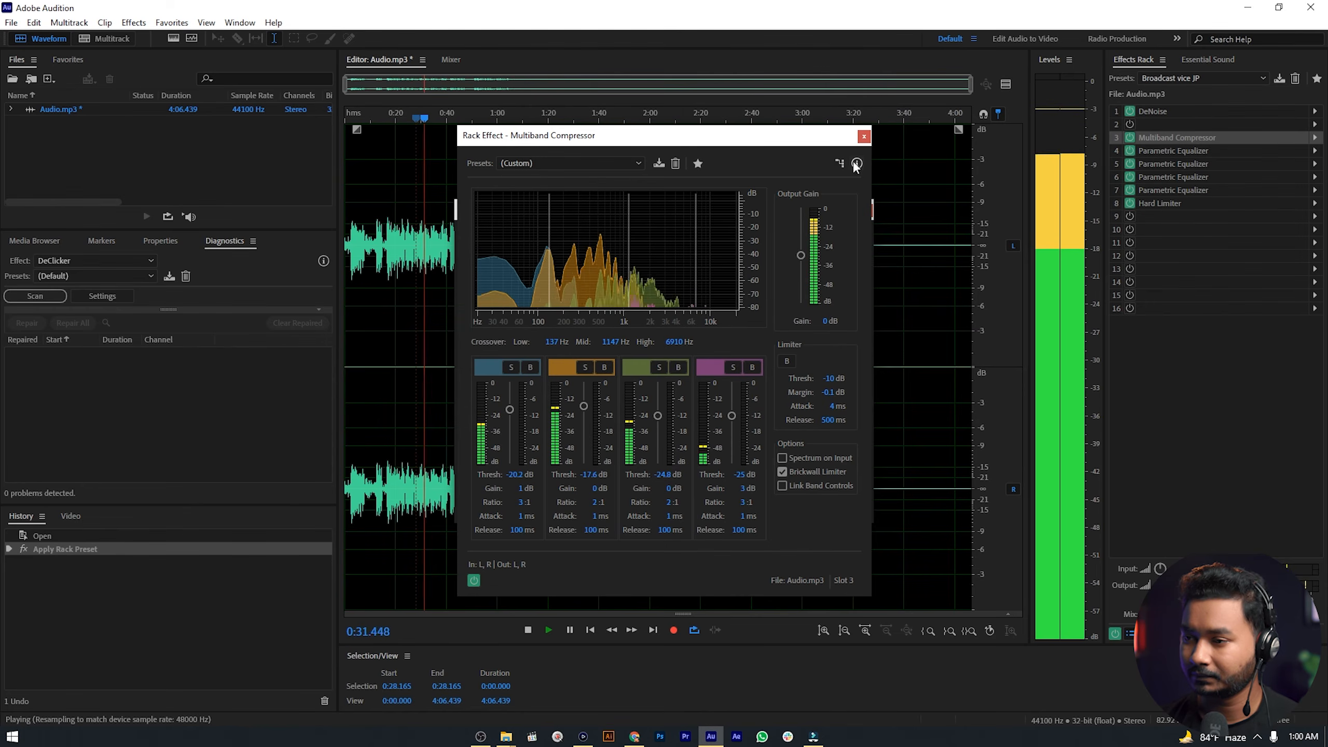
{"action": "key", "text": "space"}
{"action": "left_click", "coordinate": [864, 137]}
{"action": "left_click", "coordinate": [866, 210]}
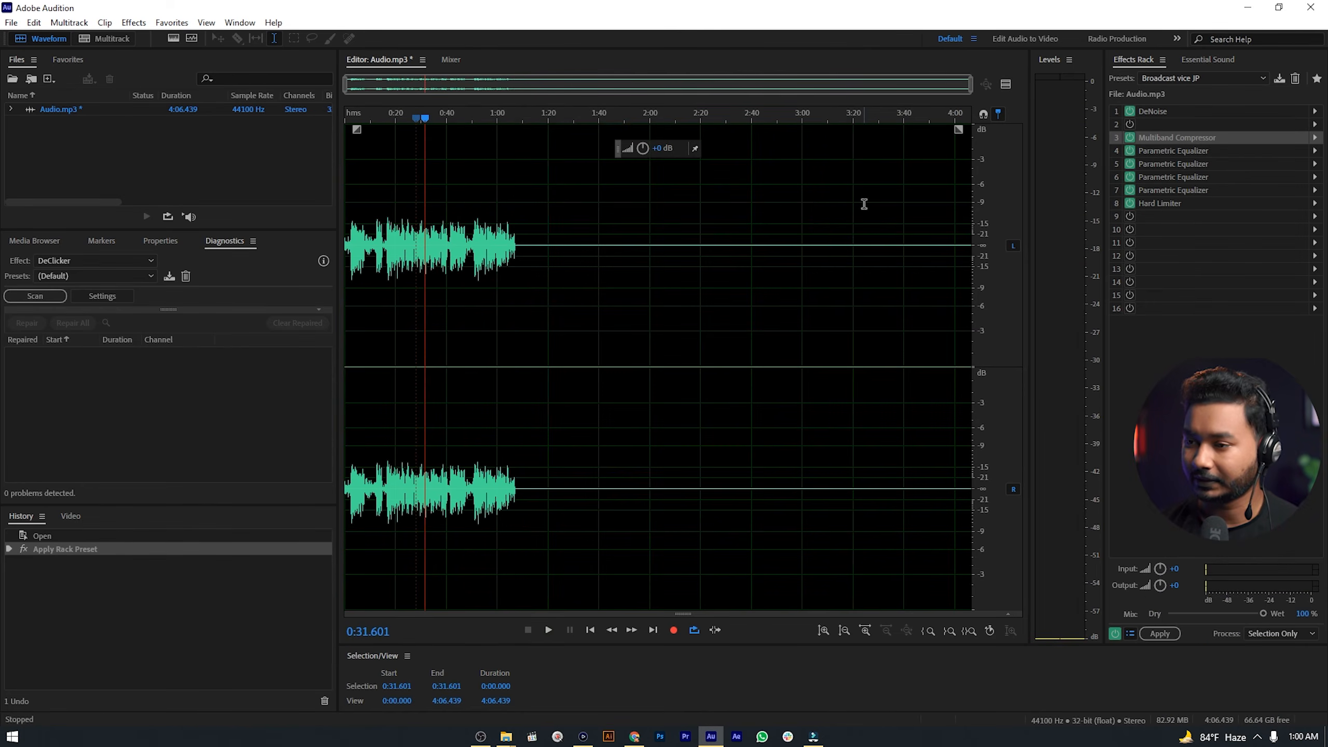
Step: Apply the effects rack to the audio and export it as Audio Edited.mp3 to D:\April 2021\Filmora 1\Export
{"action": "left_click", "coordinate": [1150, 628]}
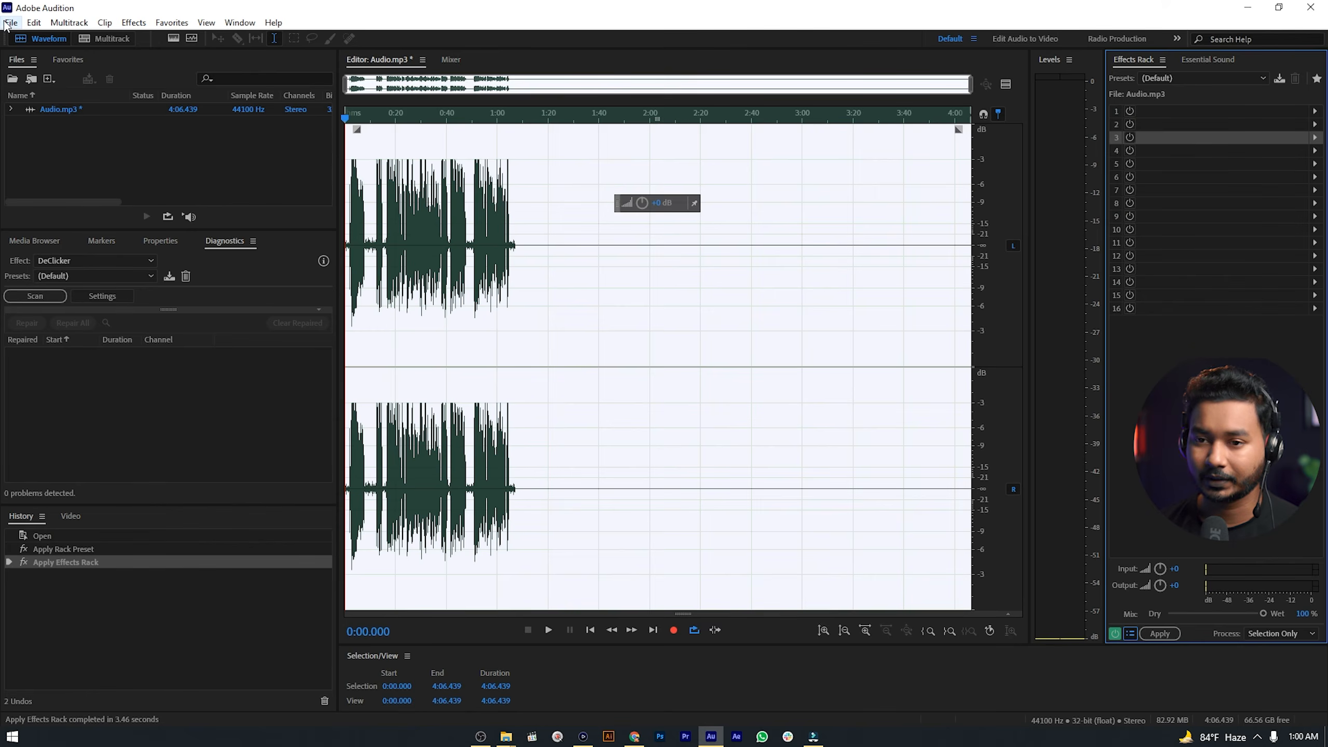
{"action": "left_click", "coordinate": [11, 22]}
{"action": "mouse_move", "coordinate": [67, 287]}
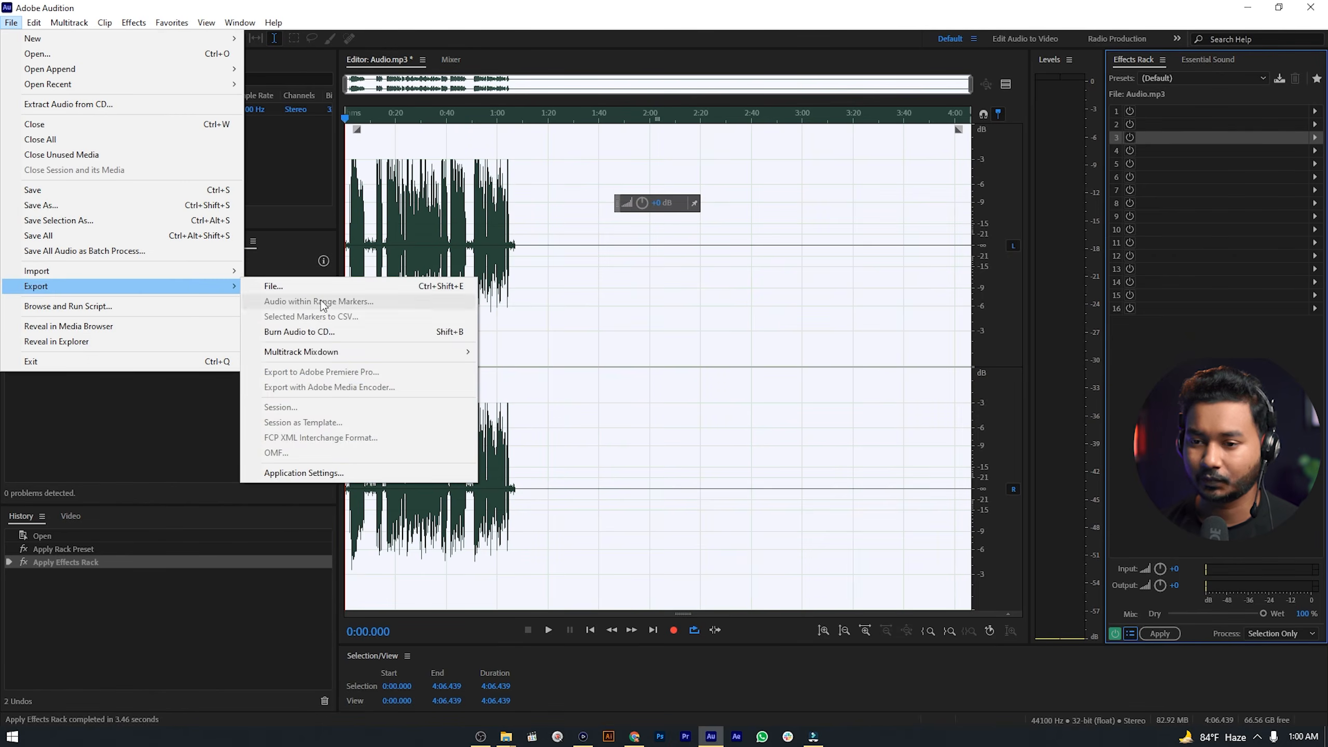
{"action": "left_click", "coordinate": [317, 286]}
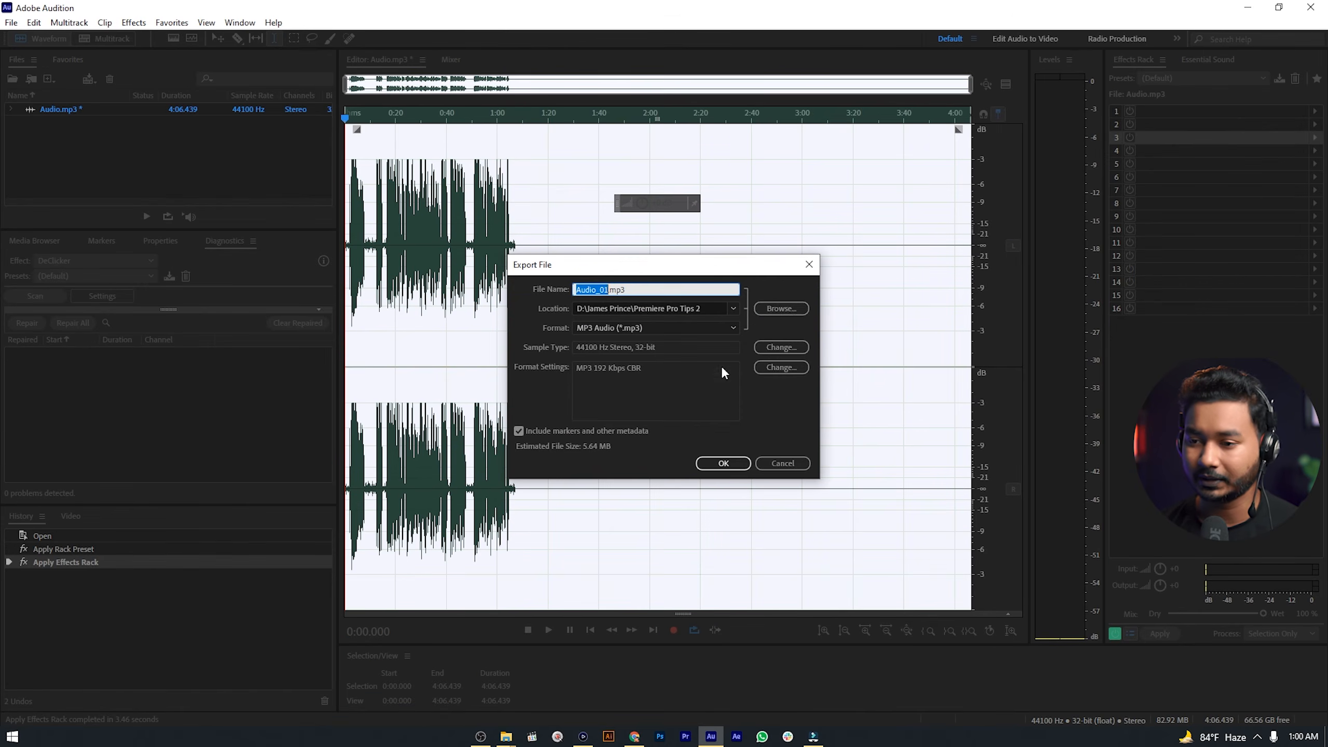
{"action": "left_click", "coordinate": [774, 309]}
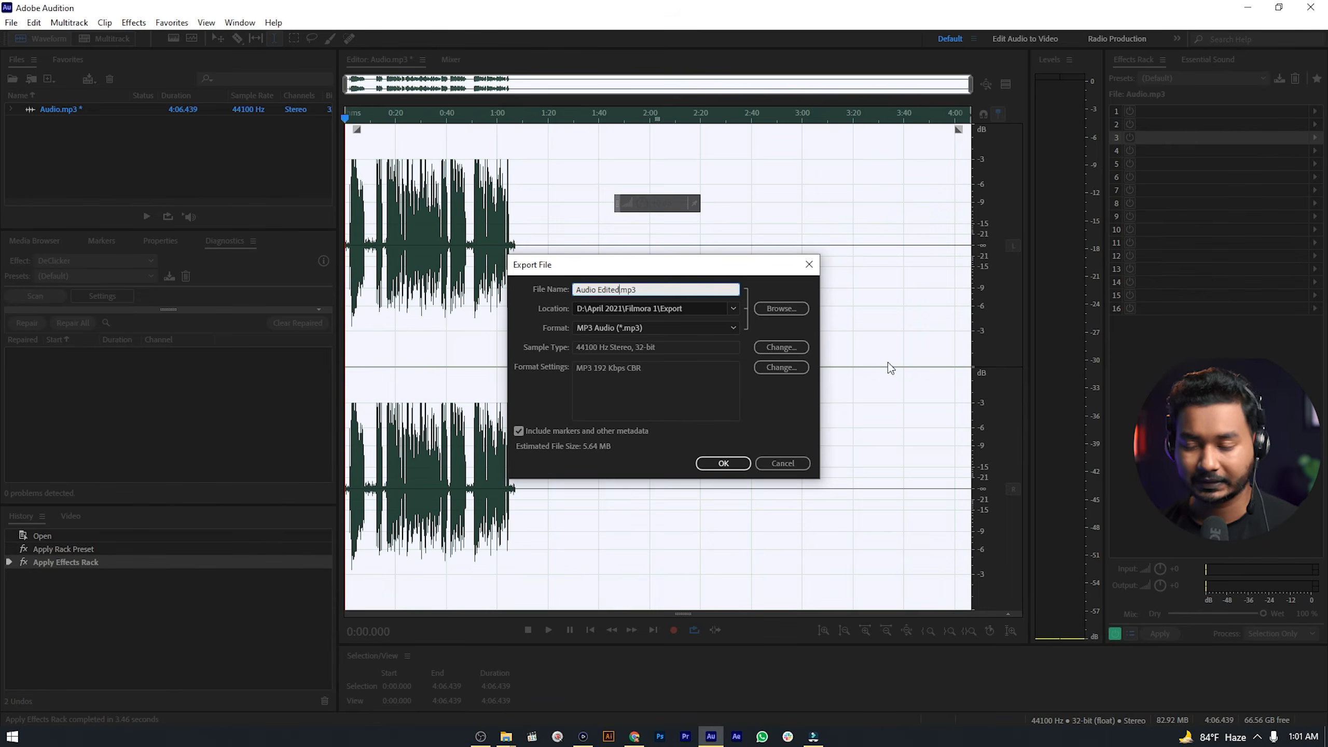
{"action": "left_click", "coordinate": [726, 463]}
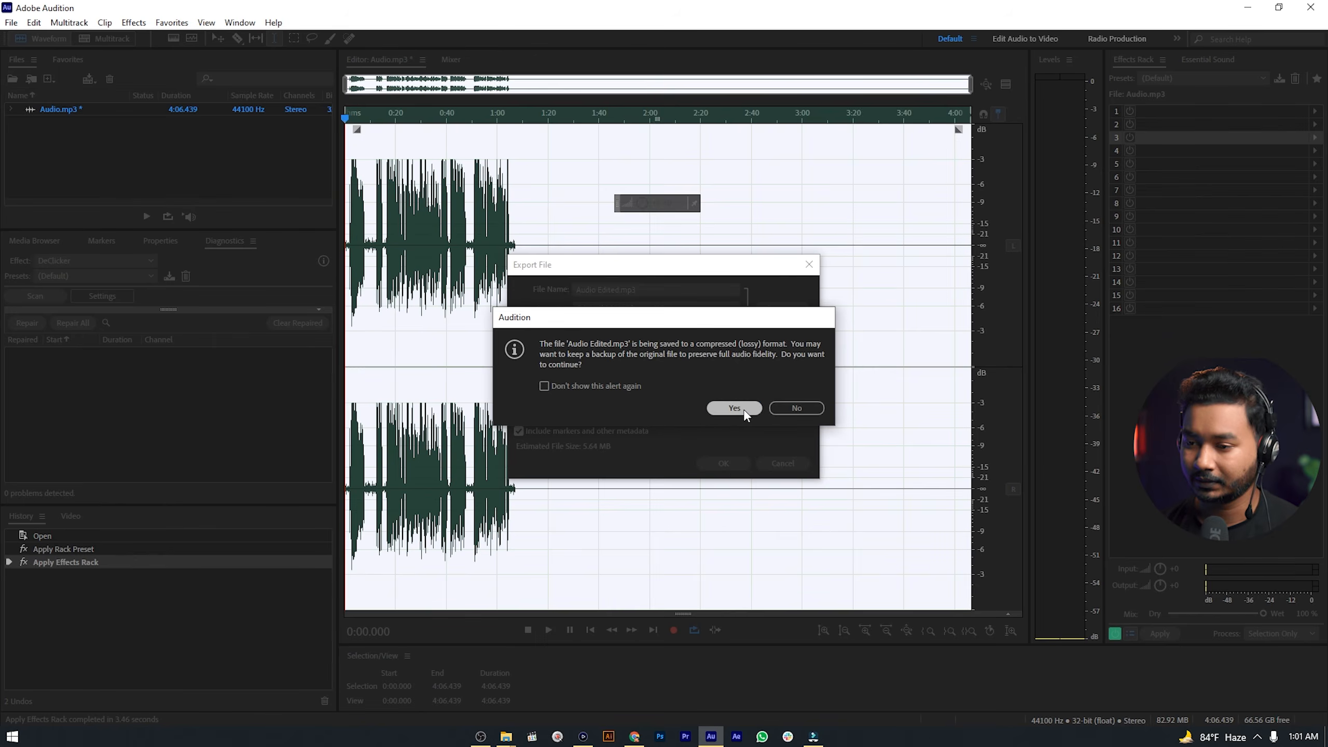
{"action": "left_click", "coordinate": [745, 412]}
Step: Close Adobe Audition and select Audio Edited.mp3 in the Export folder in File Explorer
{"action": "left_click", "coordinate": [1311, 8]}
{"action": "left_click", "coordinate": [687, 389]}
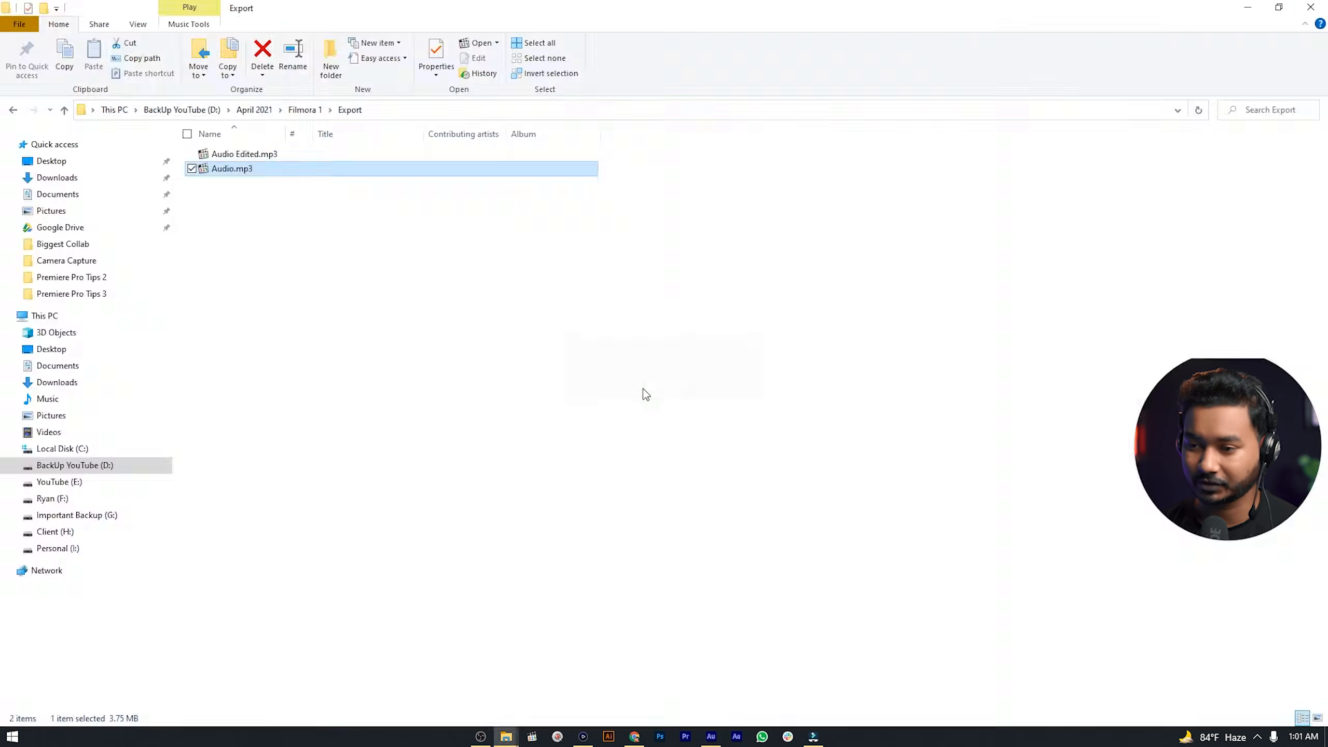
{"action": "left_click", "coordinate": [241, 153]}
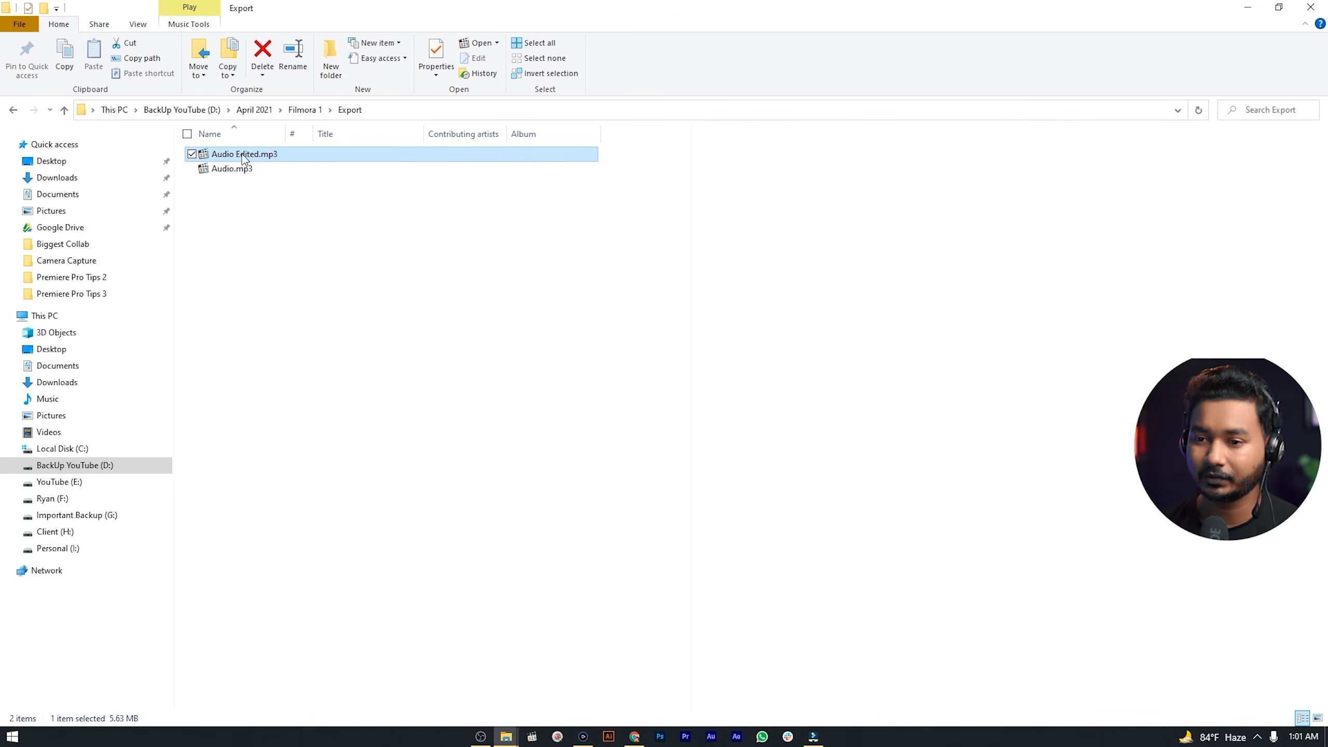
Step: Switch back to Filmora, close the Facecam clip's color settings, and import Audio Edited.mp3 into the project media
{"action": "left_click", "coordinate": [814, 737]}
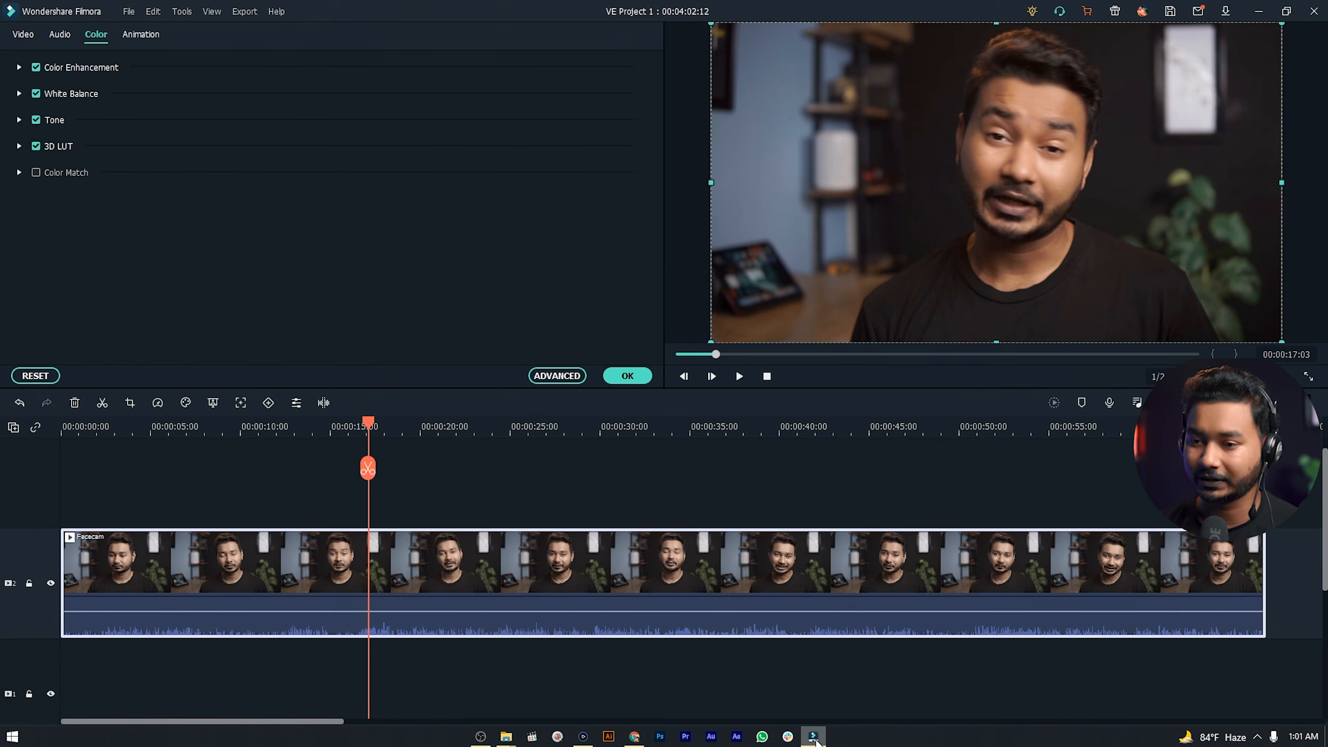
{"action": "left_click", "coordinate": [628, 375]}
{"action": "left_click", "coordinate": [240, 137]}
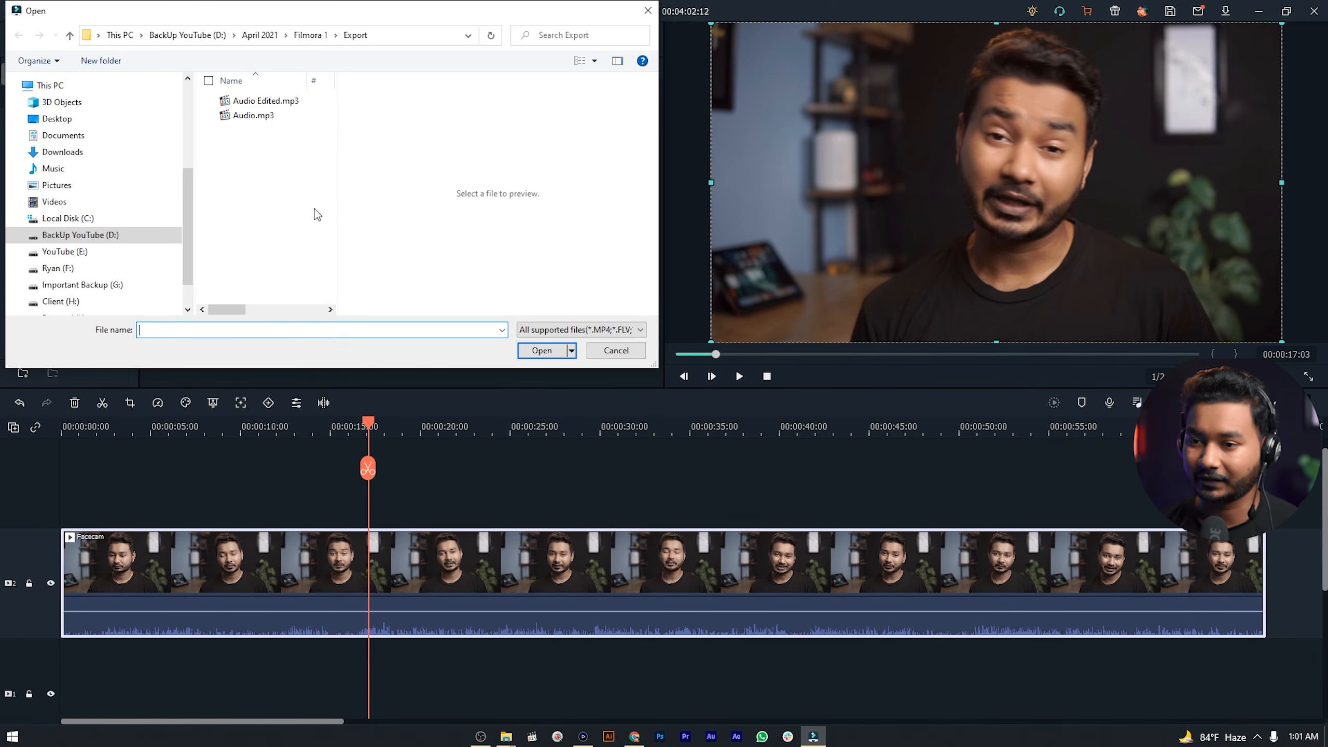
{"action": "left_click", "coordinate": [262, 107]}
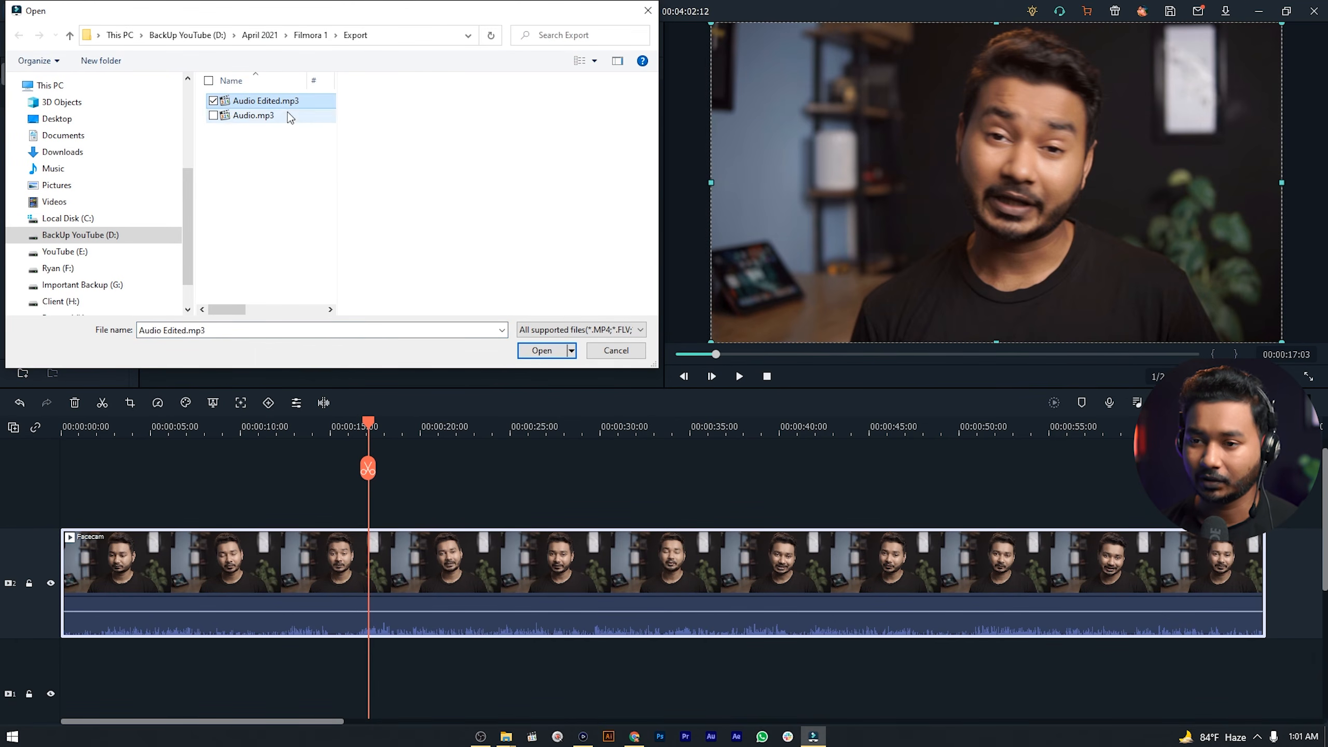
{"action": "left_click", "coordinate": [542, 351]}
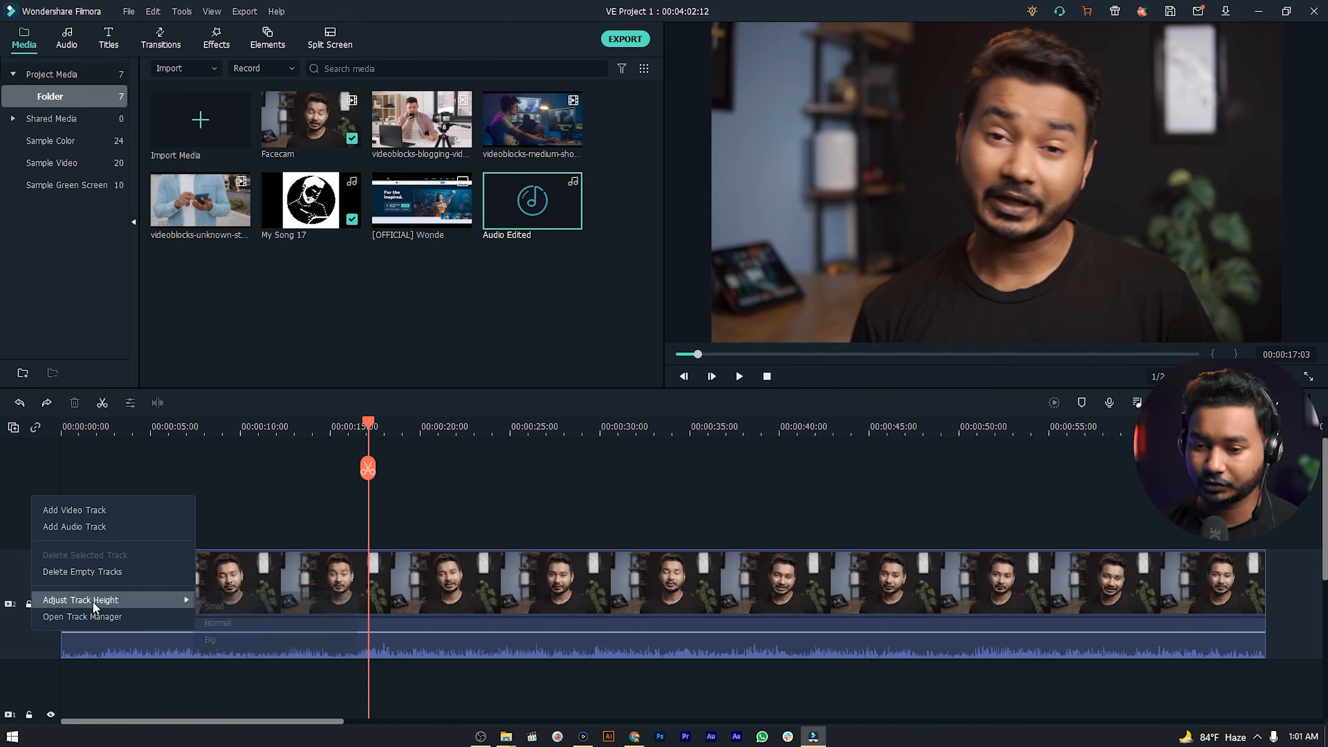
Step: Set the track height to Small and place Audio Edited at the timeline start on a new track below My Song 17
{"action": "mouse_move", "coordinate": [92, 601]}
{"action": "left_click", "coordinate": [222, 610]}
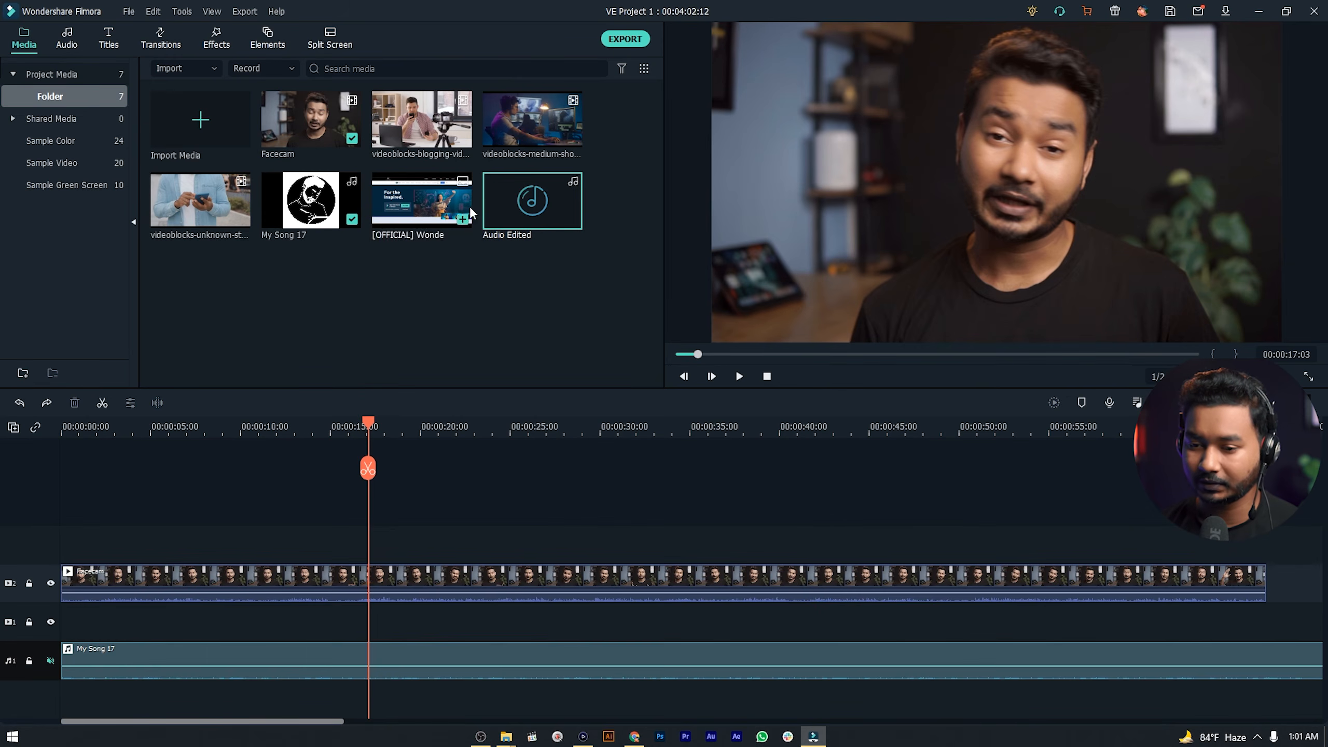
{"action": "left_click_drag", "start_coordinate": [526, 206], "coordinate": [51, 692]}
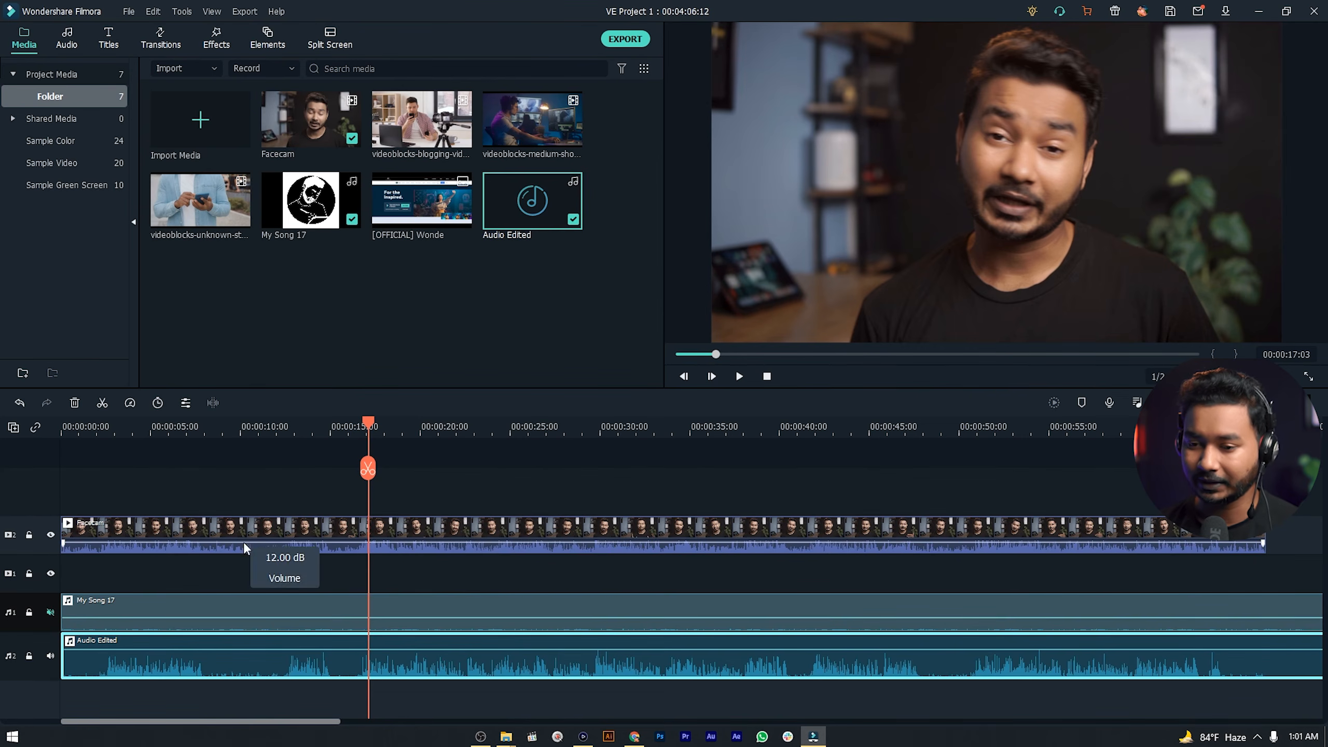
Step: Detach the audio from the Facecam clip and delete the detached audio
{"action": "right_click", "coordinate": [258, 526]}
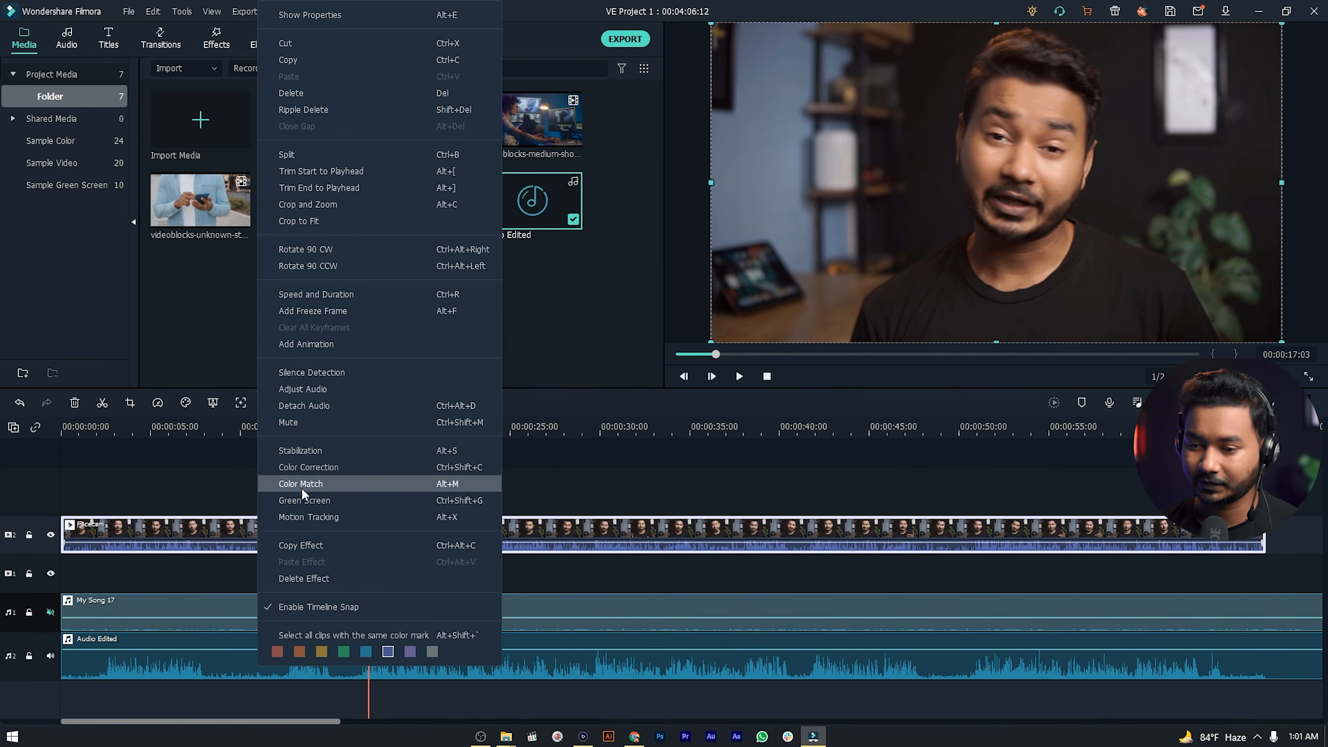
{"action": "left_click", "coordinate": [318, 406]}
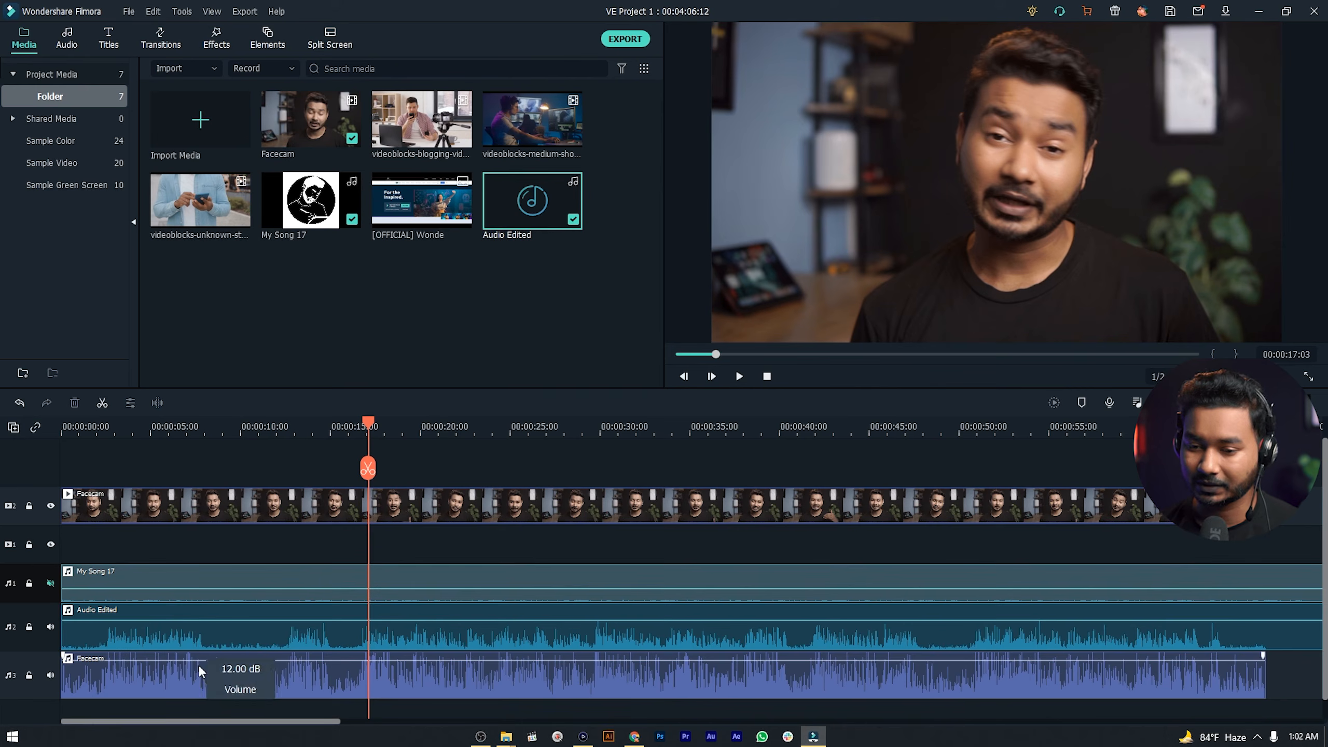
{"action": "left_click", "coordinate": [193, 685]}
{"action": "key", "text": "Delete"}
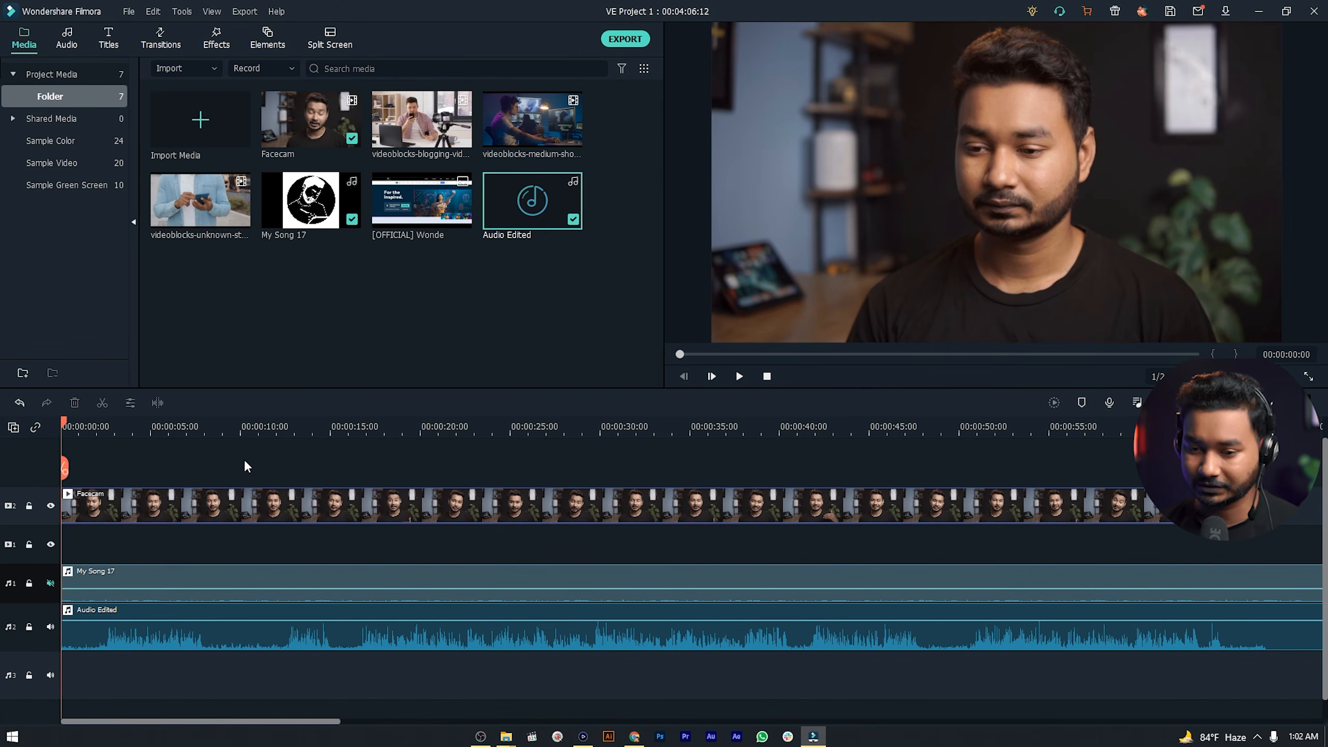
Step: Play the timeline from about 4 seconds to hear Audio Edited with the Facecam video, and stop at about 8 seconds
{"action": "left_click", "coordinate": [129, 427]}
{"action": "key", "text": "space"}
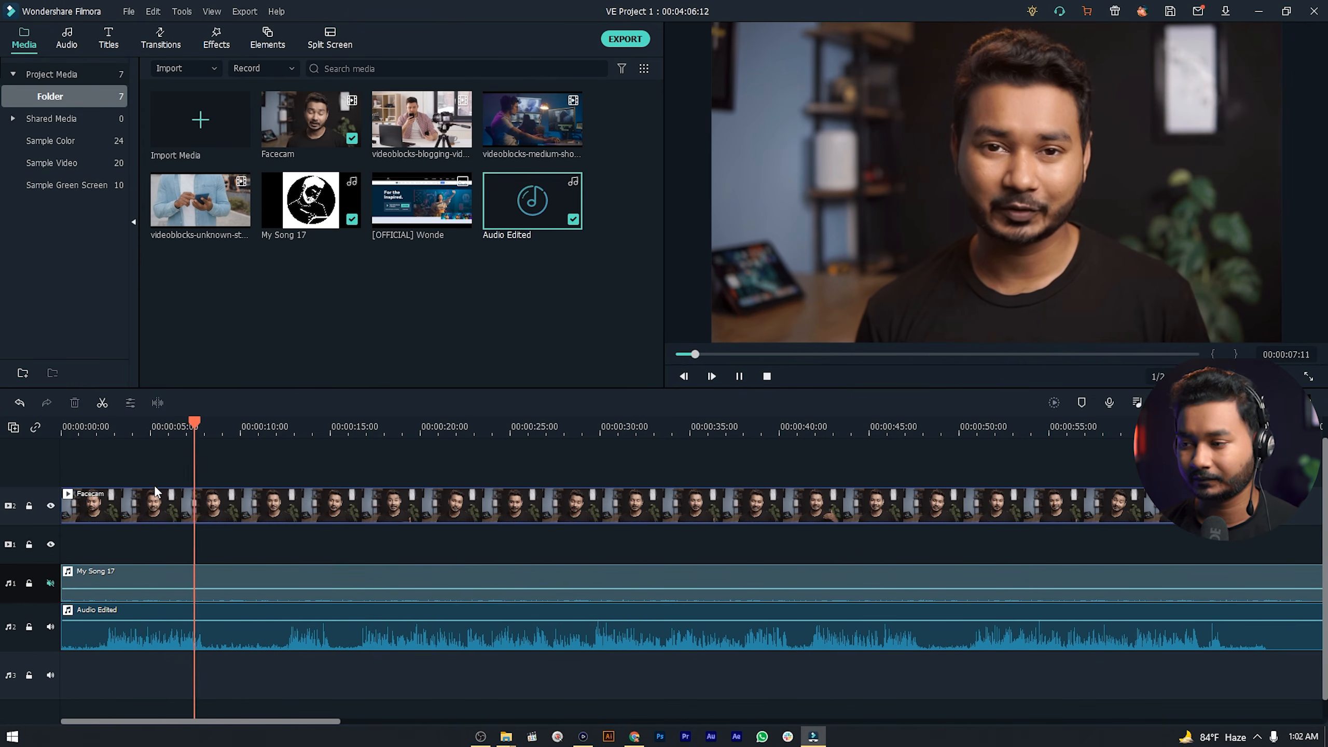
{"action": "key", "text": "space"}
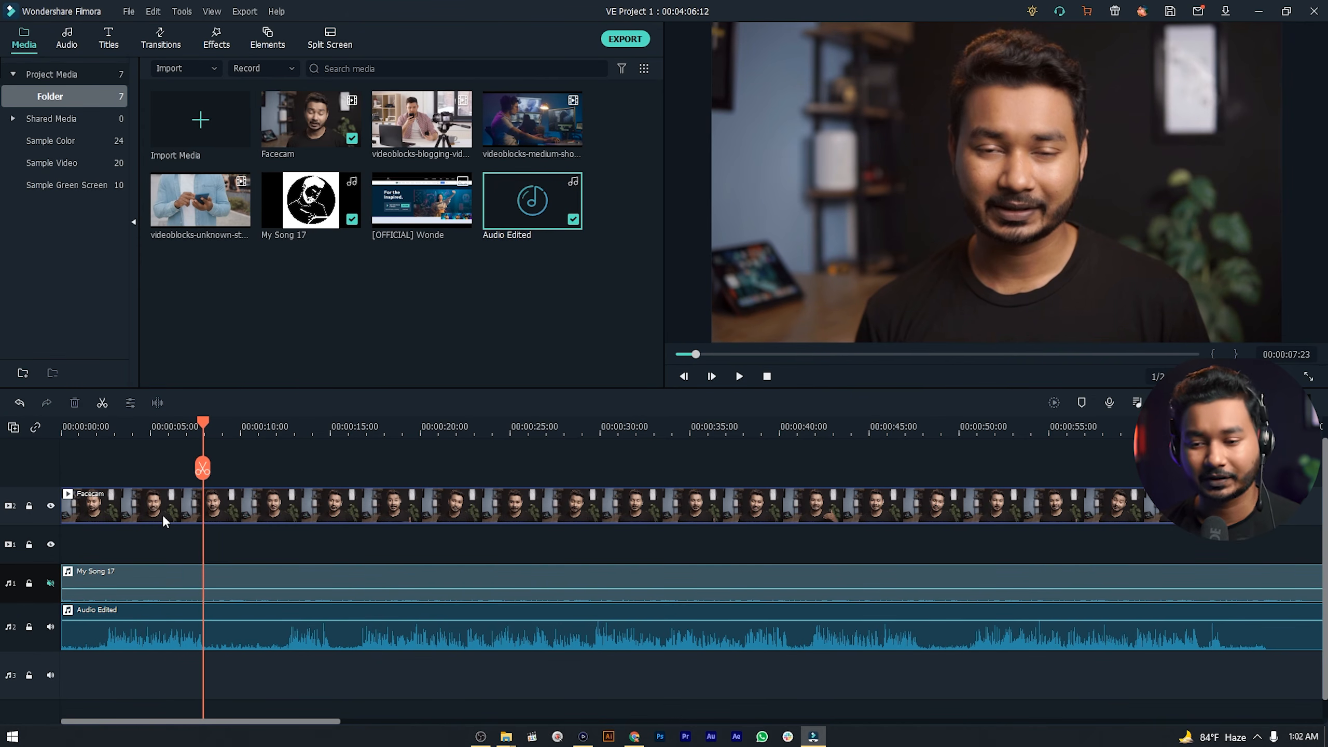
Step: Unmute the My Song 17 track and group the Facecam video with the Audio Edited clip
{"action": "left_click", "coordinate": [272, 633]}
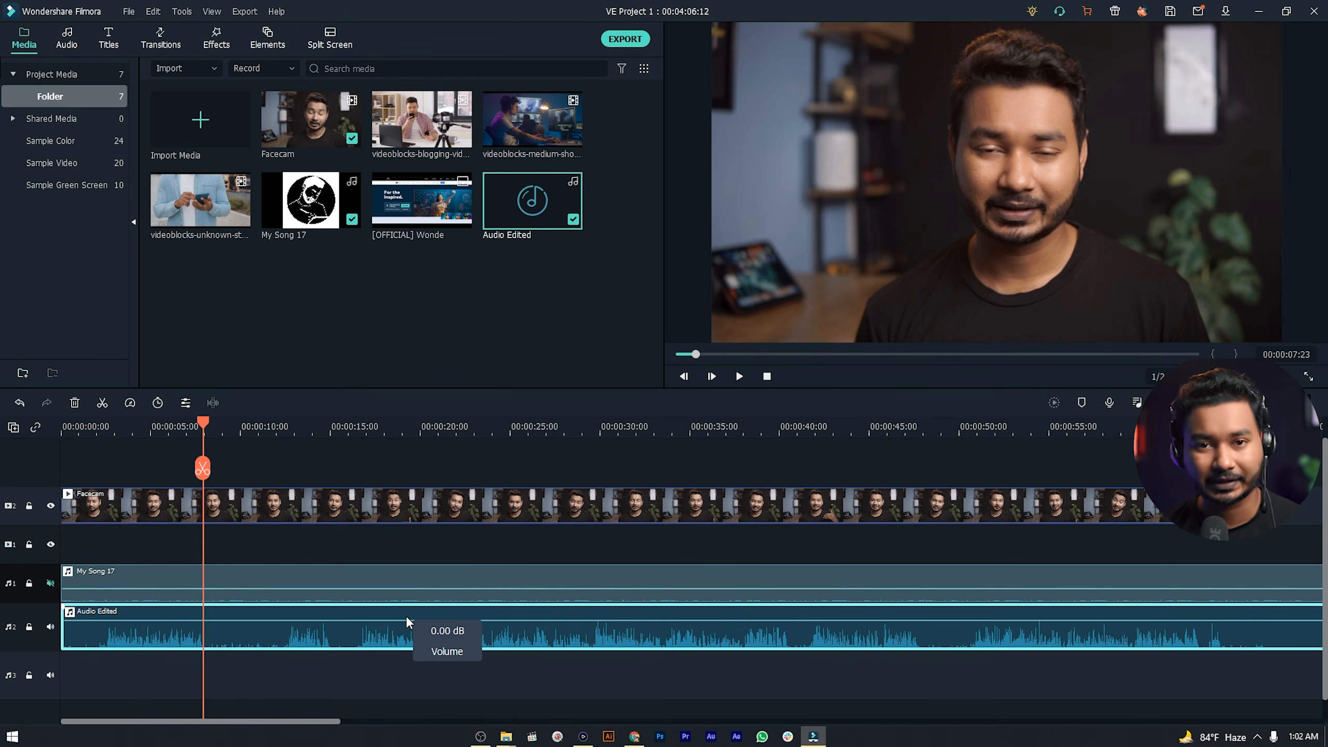
{"action": "left_click", "coordinate": [50, 583]}
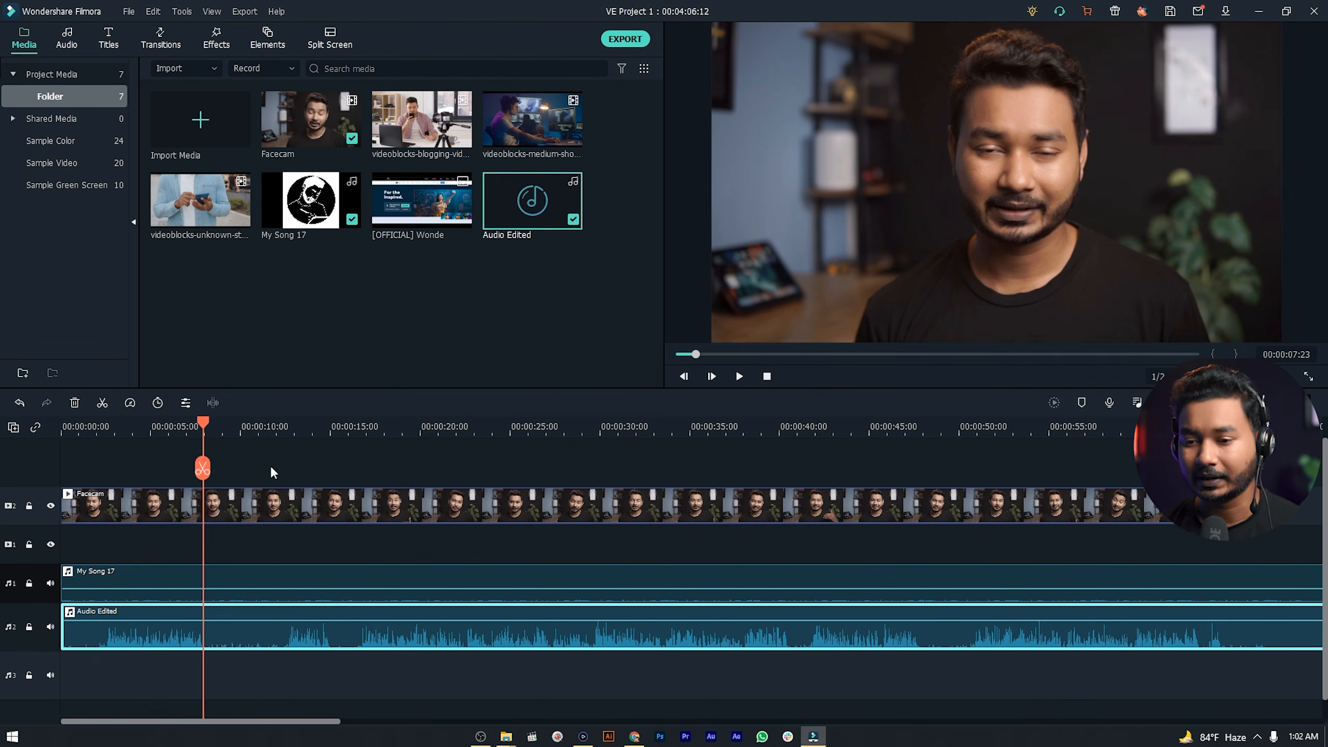
{"action": "left_click_drag", "start_coordinate": [203, 425], "coordinate": [208, 425]}
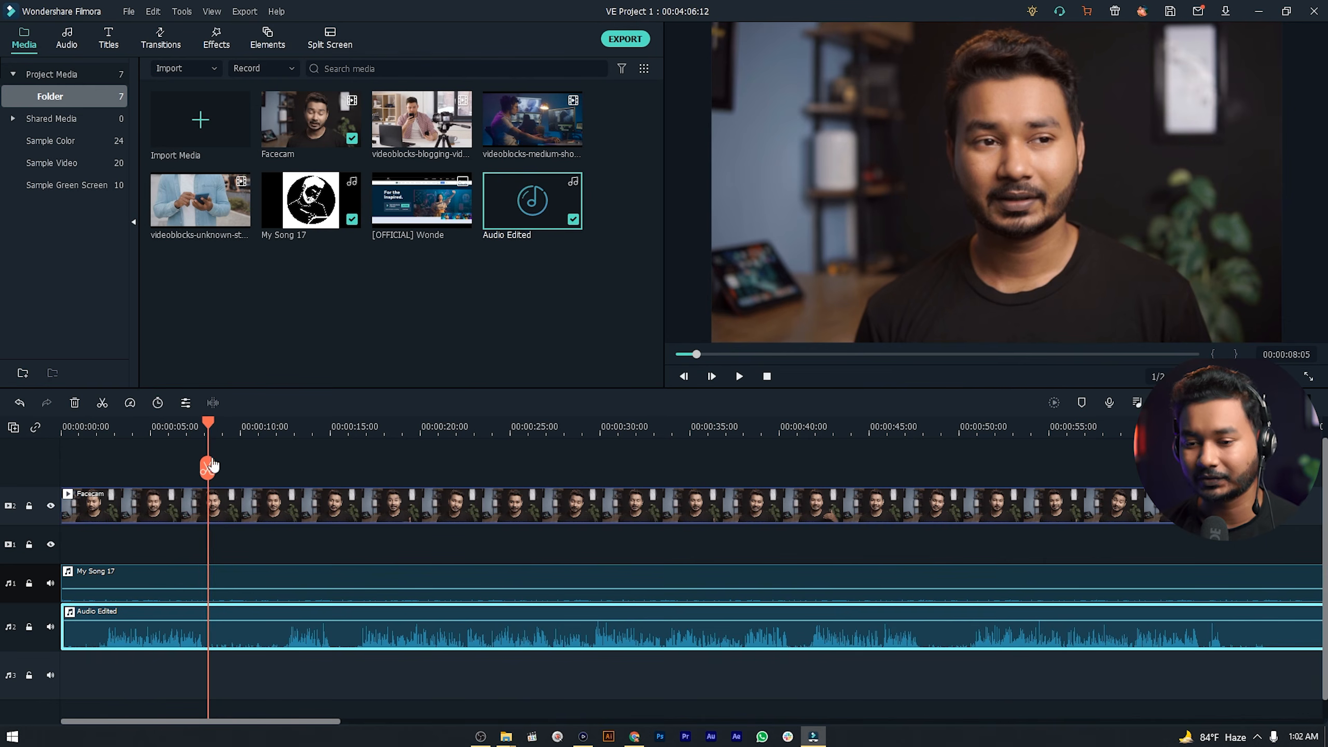
{"action": "left_click", "coordinate": [241, 493]}
{"action": "right_click", "coordinate": [243, 492]}
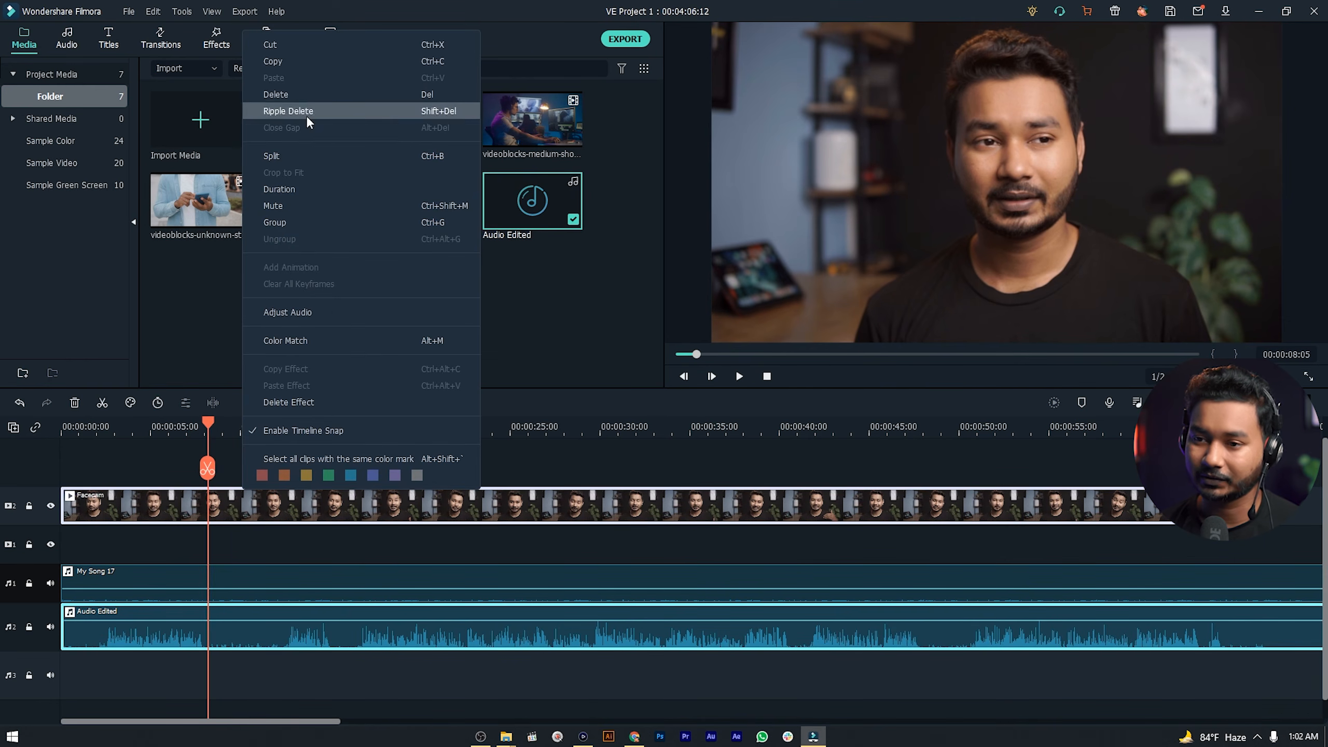
{"action": "left_click", "coordinate": [304, 225]}
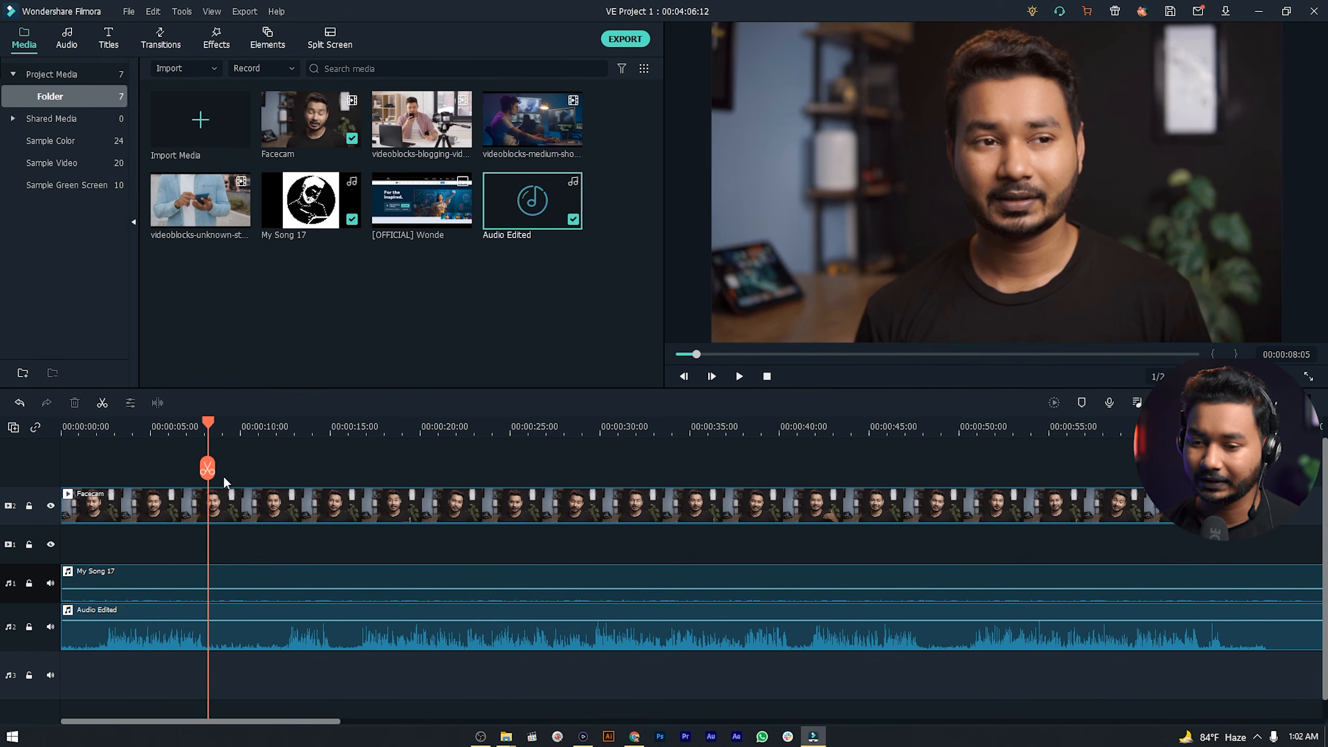
Step: Try splitting the timeline clips at 00:00:08:05 with the split clips kept grouped, and undo the split
{"action": "left_click", "coordinate": [208, 469]}
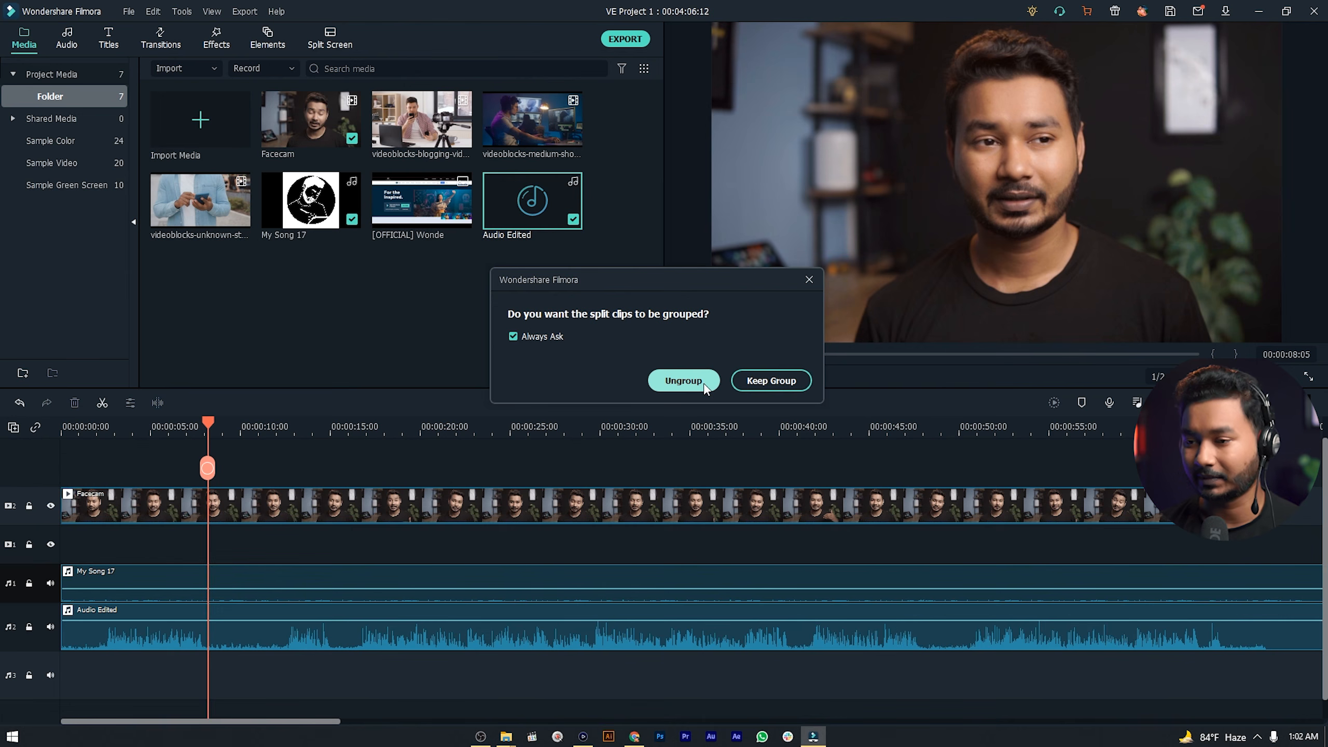
{"action": "left_click", "coordinate": [766, 380]}
{"action": "left_click_drag", "start_coordinate": [208, 425], "coordinate": [284, 428]}
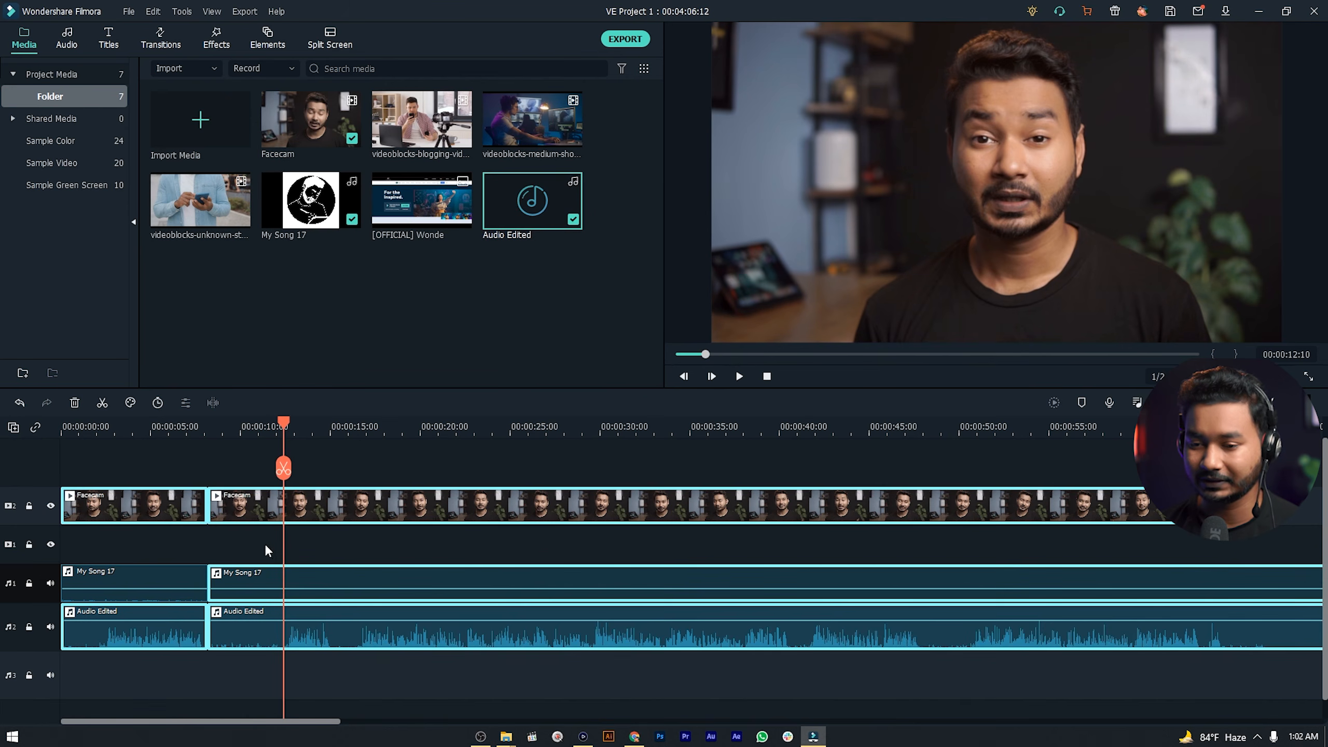
{"action": "key", "text": "ctrl+z"}
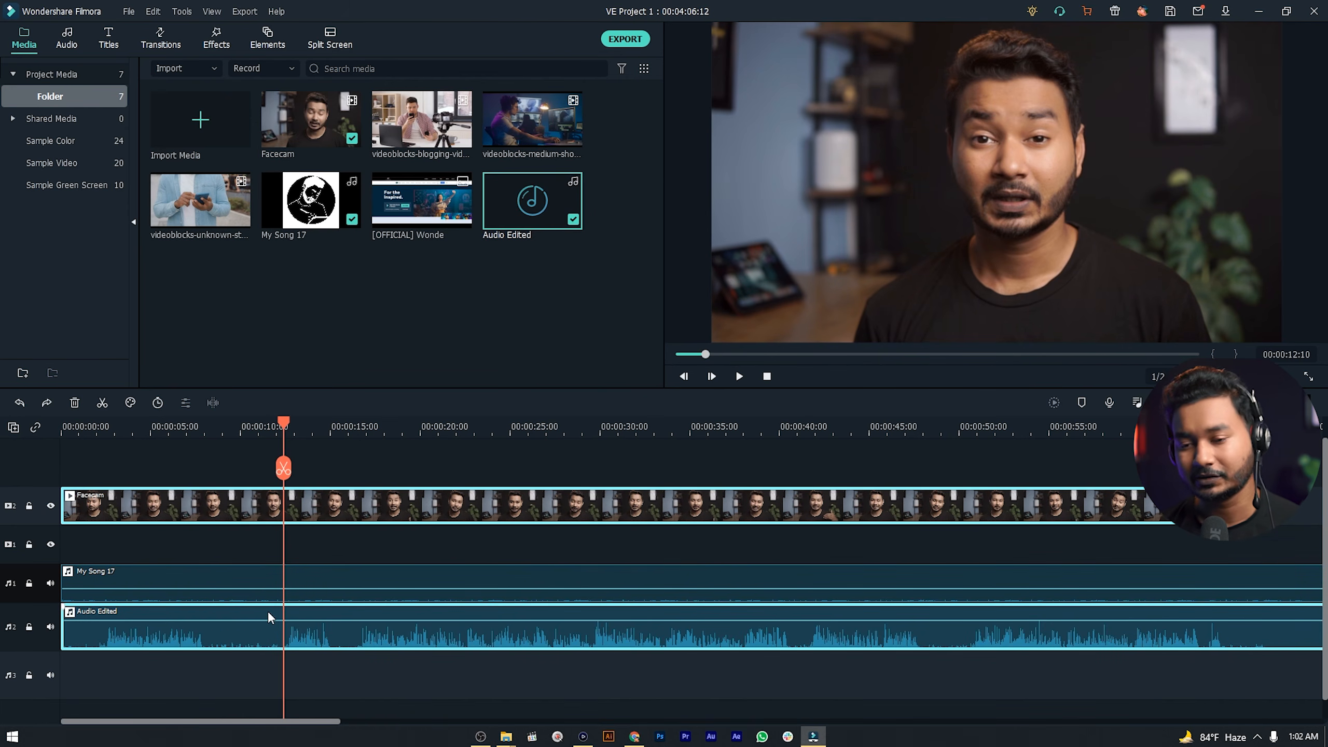
Step: Bring up the commands available for the grouped Facecam and Audio Edited clips
{"action": "right_click", "coordinate": [316, 516]}
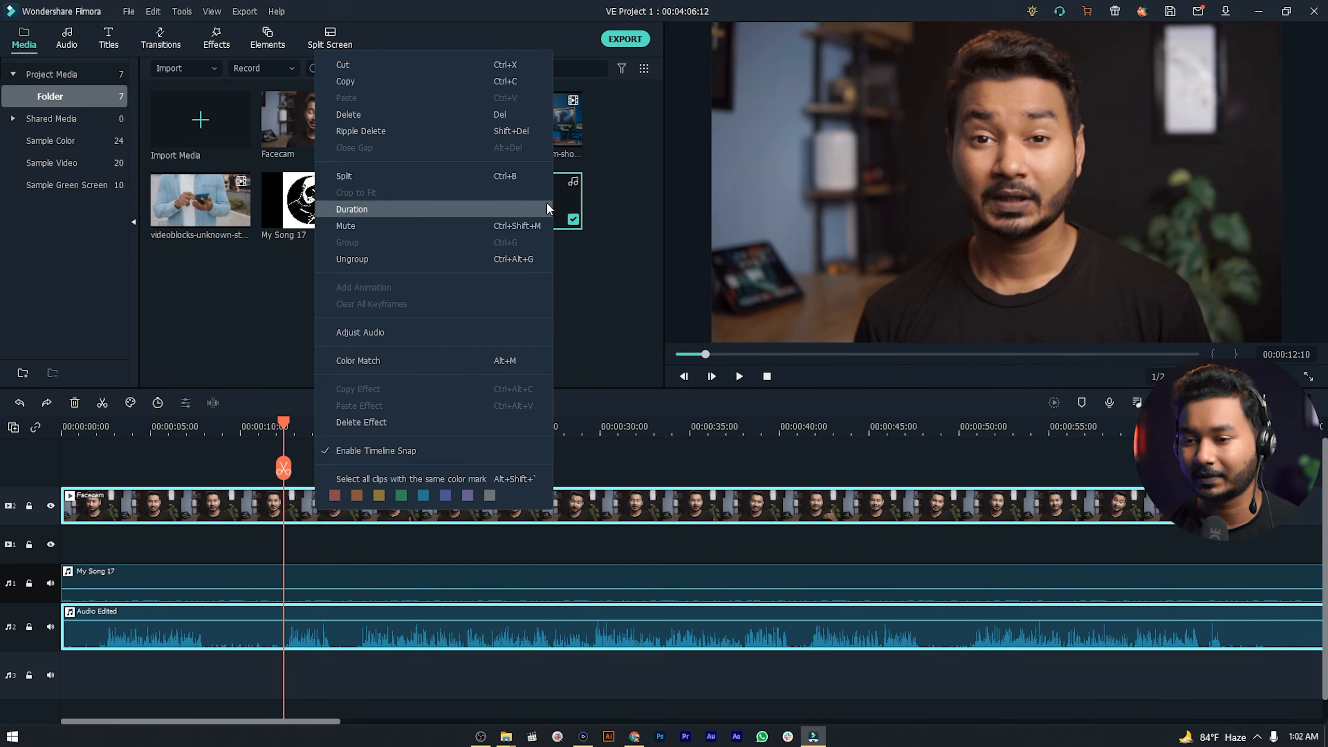